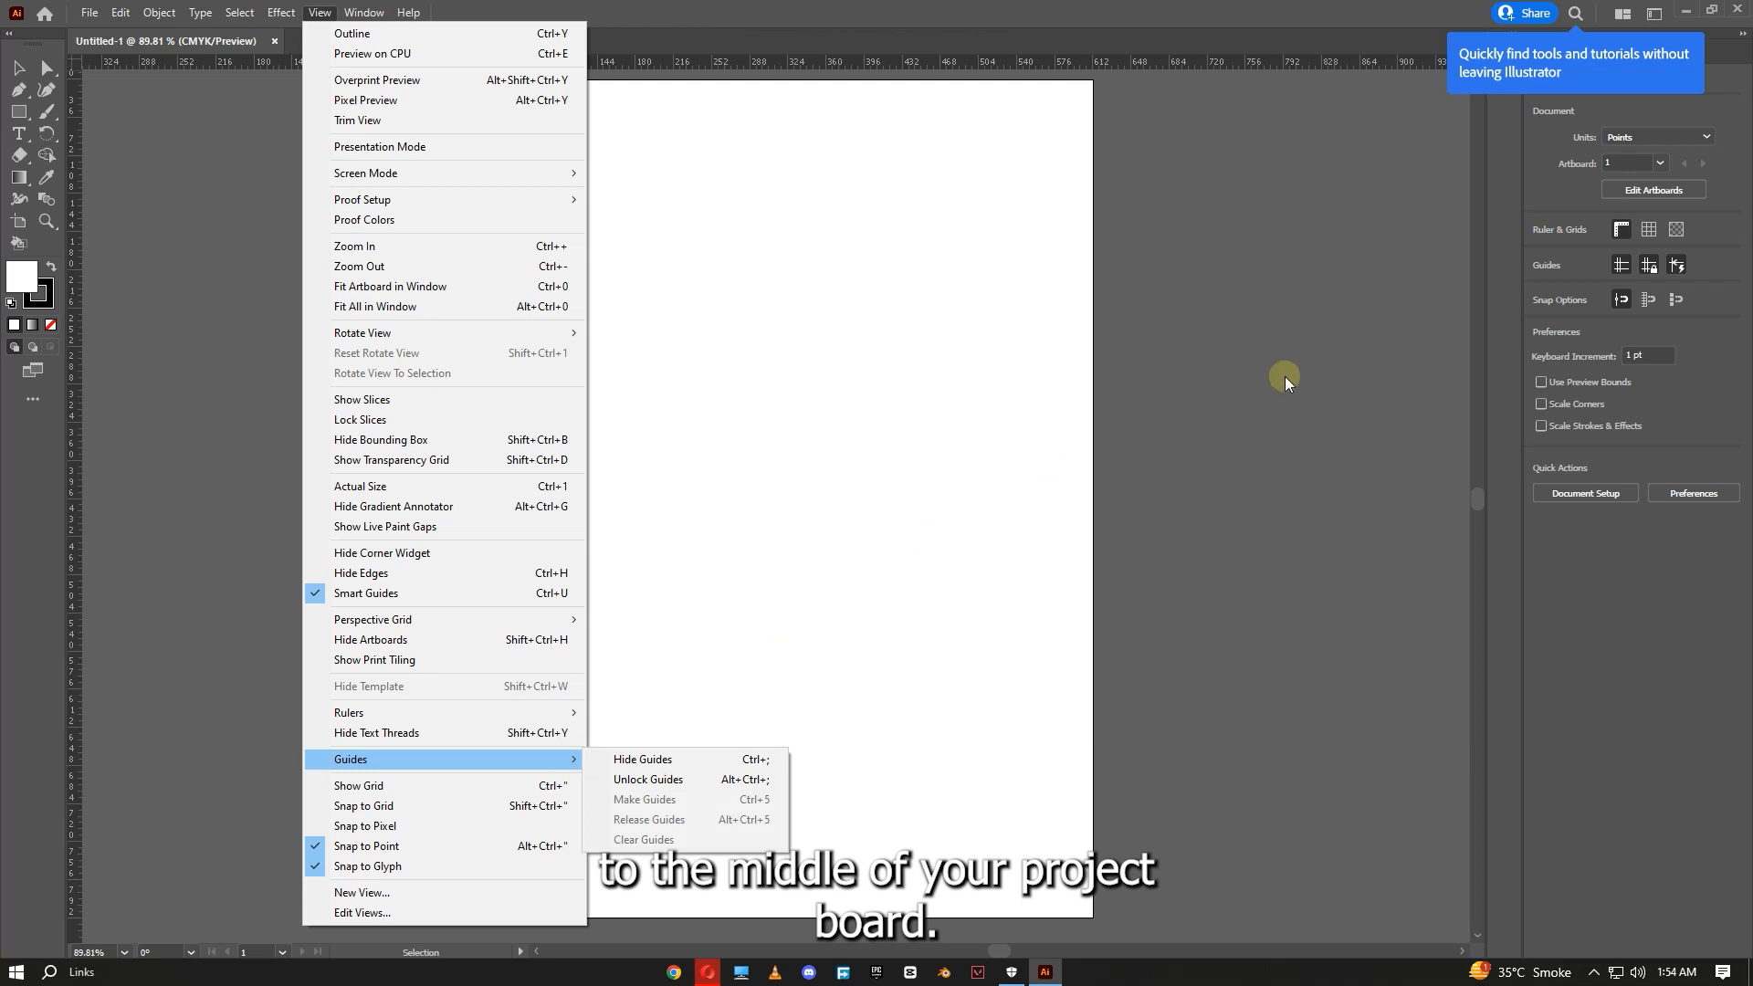
- Add a vertical and a horizontal ruler guide crossing at the middle of the artboard
{"action": "double_click", "coordinate": [751, 64]}
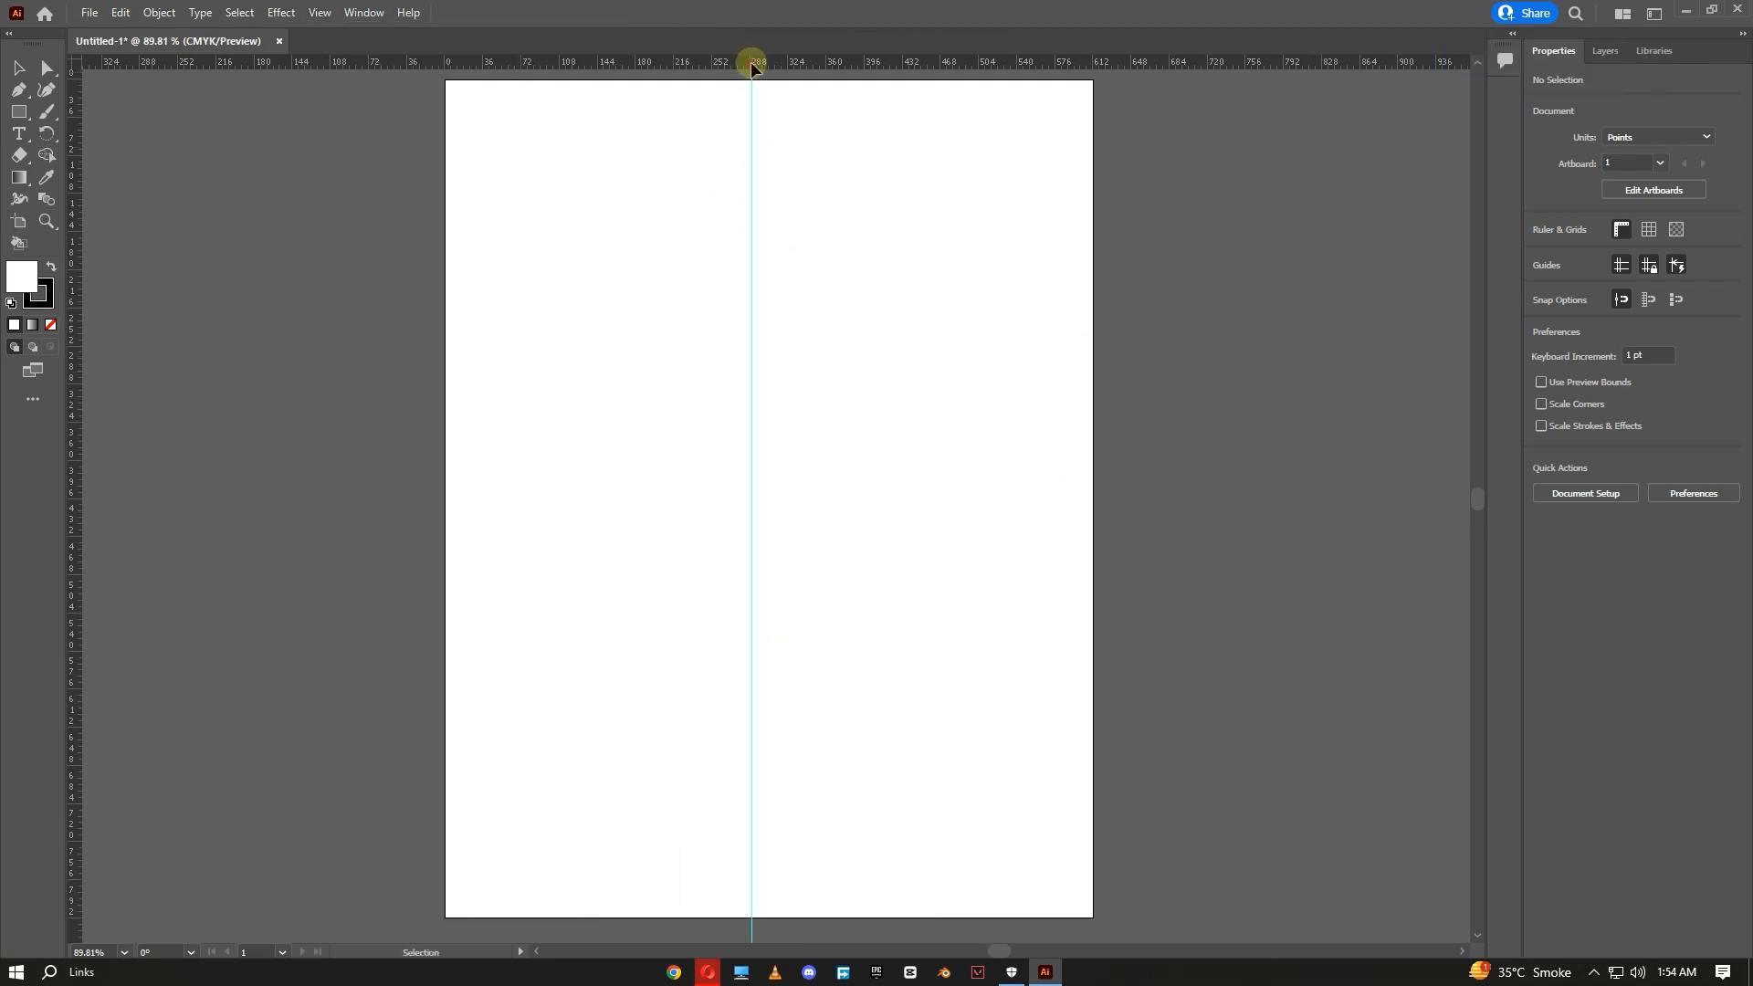
{"action": "double_click", "coordinate": [76, 462]}
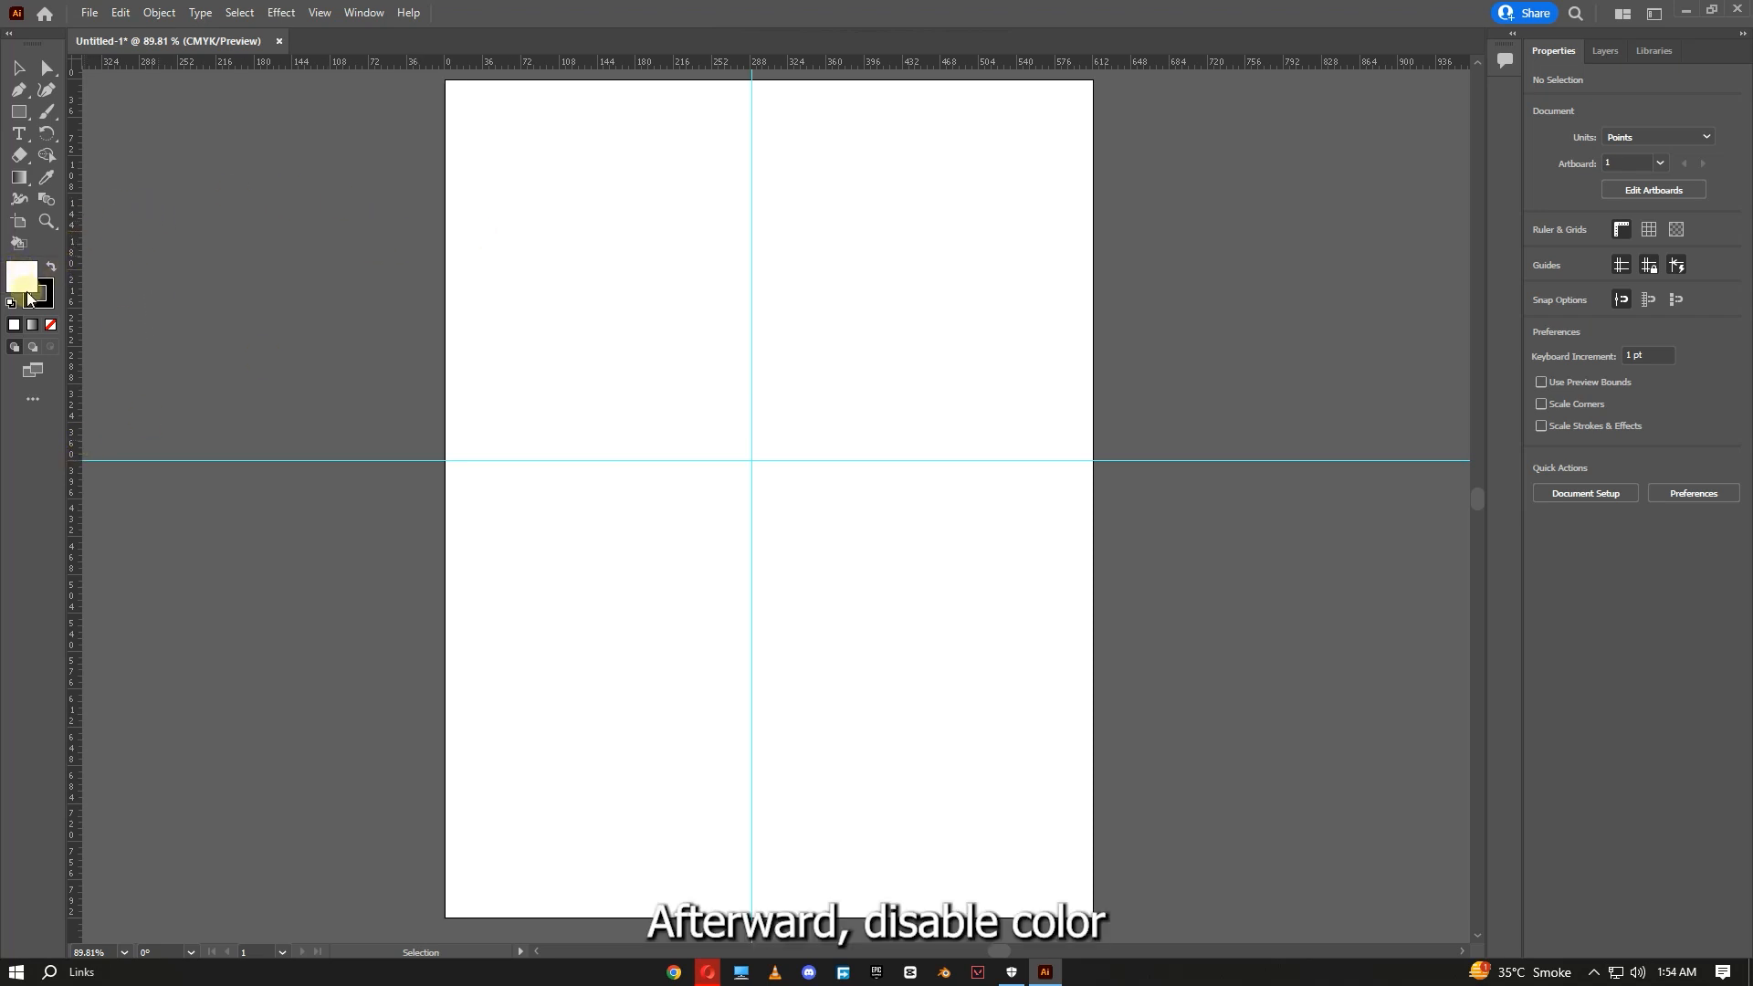
- Set the fill to none and draw a 300 by 300 pt circle with the Ellipse tool
{"action": "left_click", "coordinate": [49, 327]}
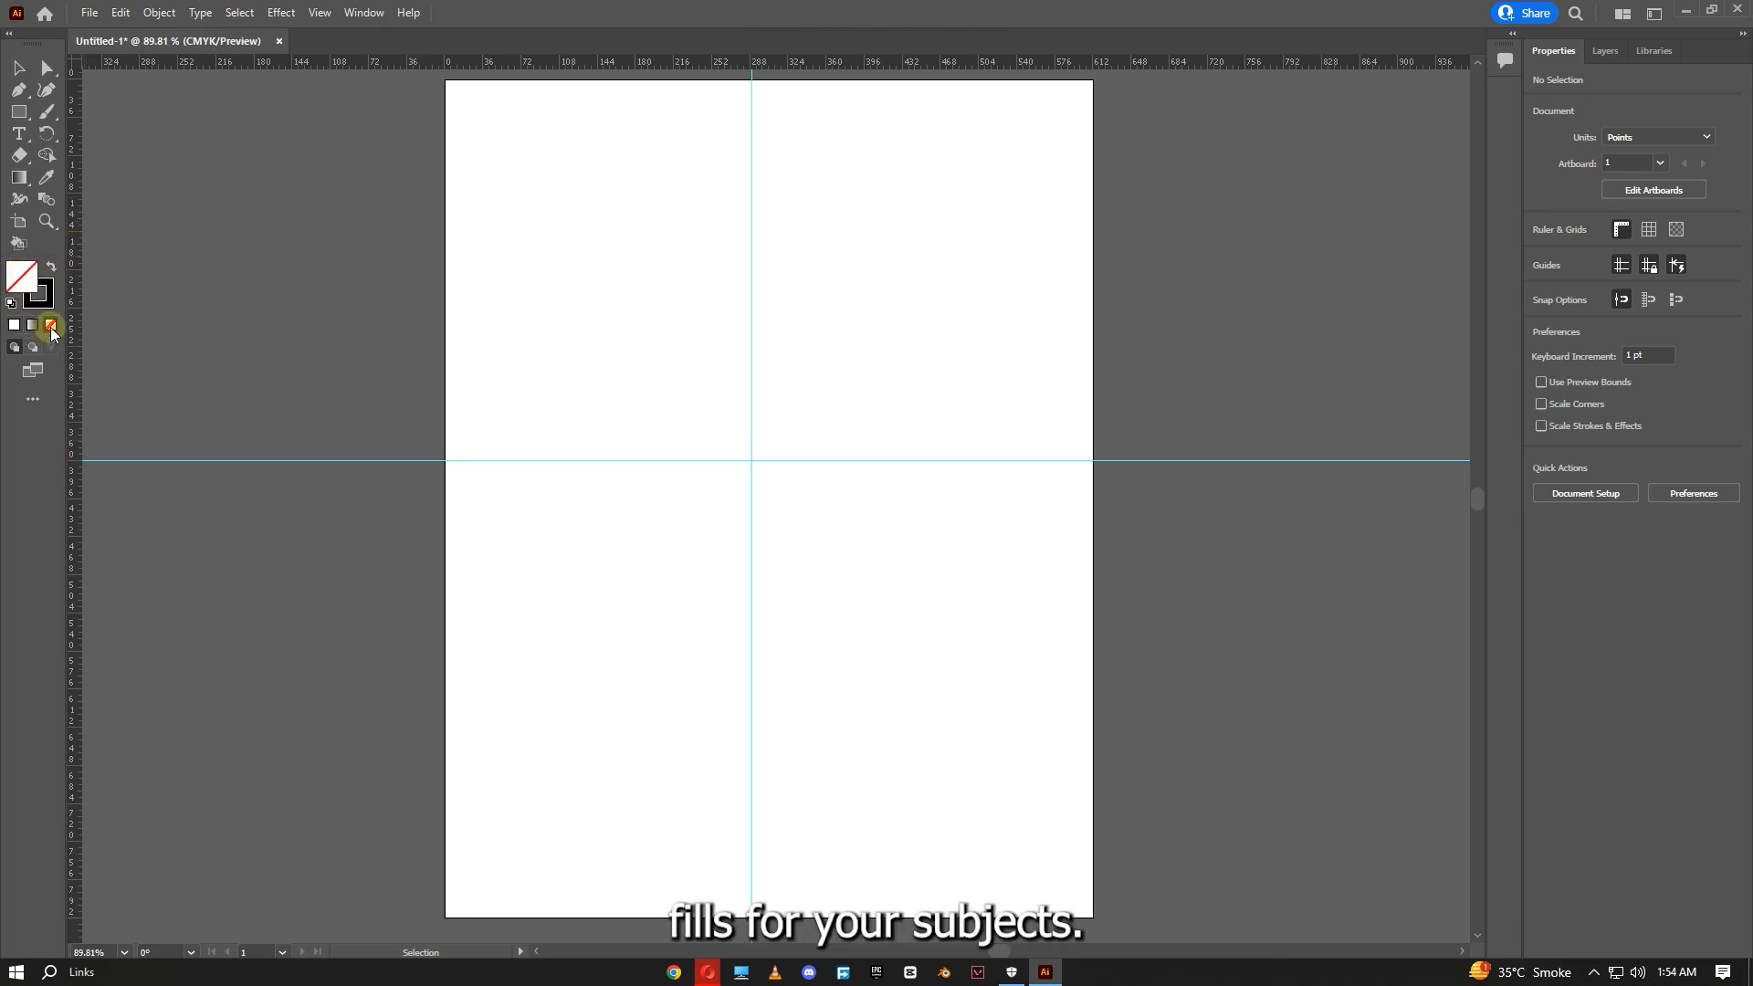
{"action": "left_click_drag", "start_coordinate": [17, 118], "coordinate": [99, 128]}
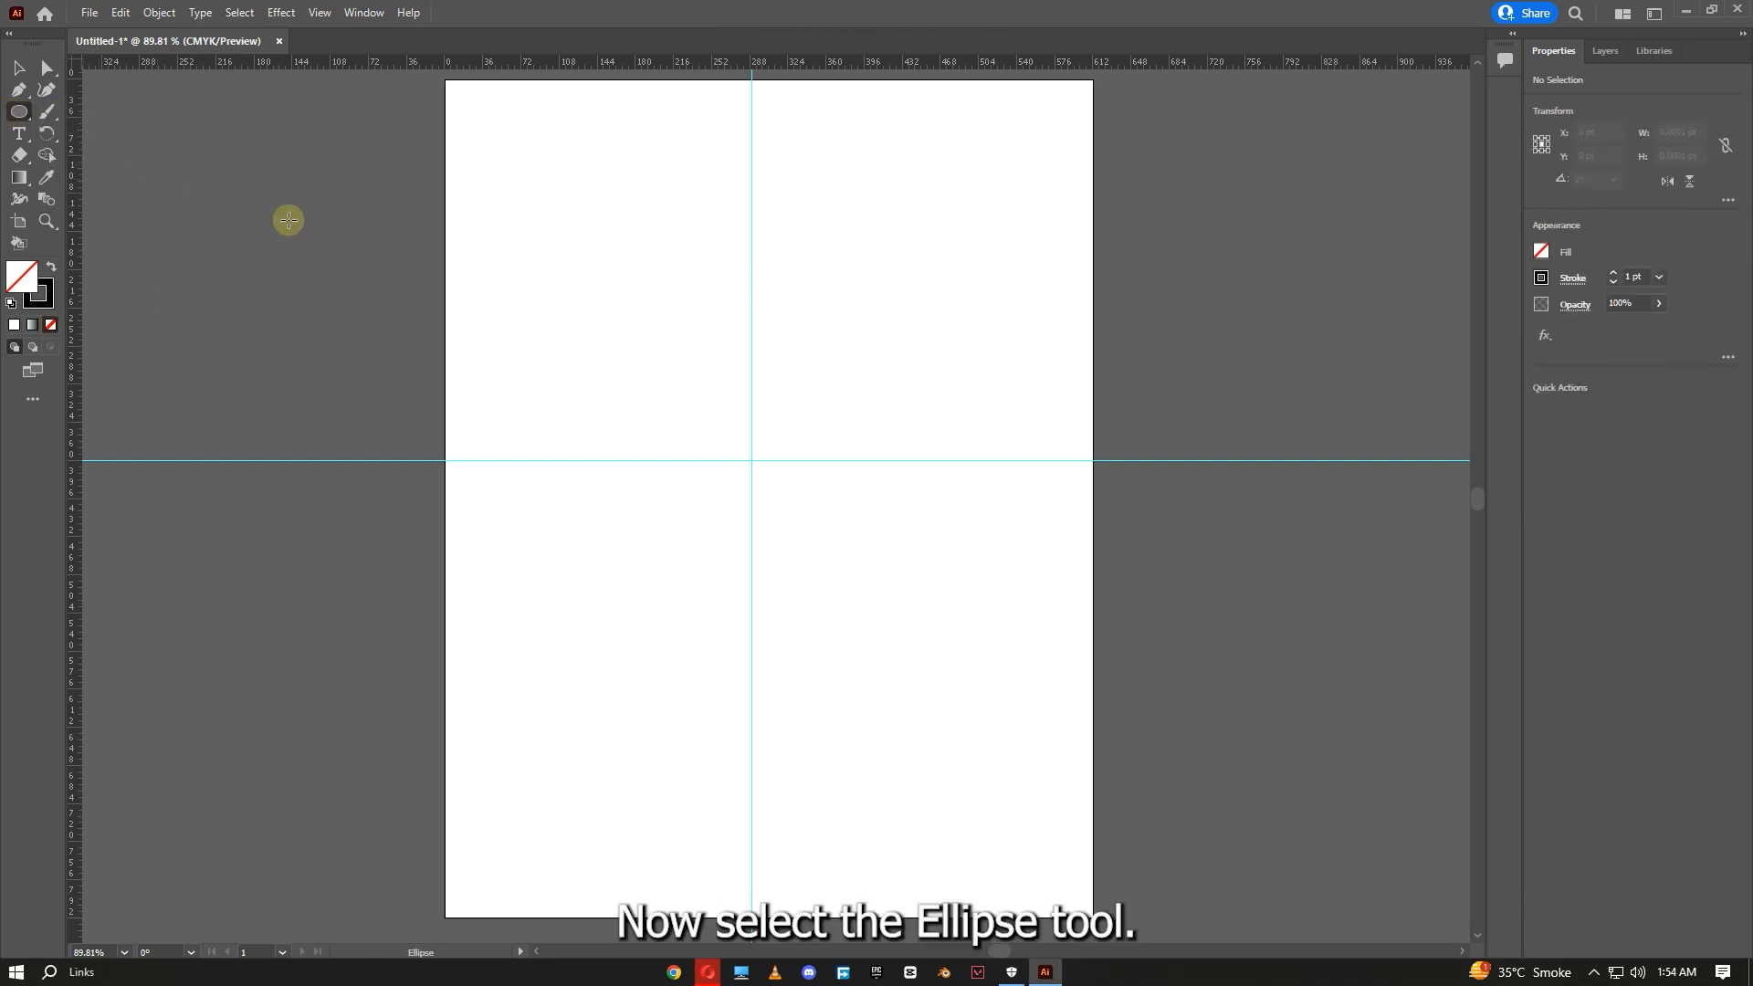
{"action": "left_click", "coordinate": [691, 380]}
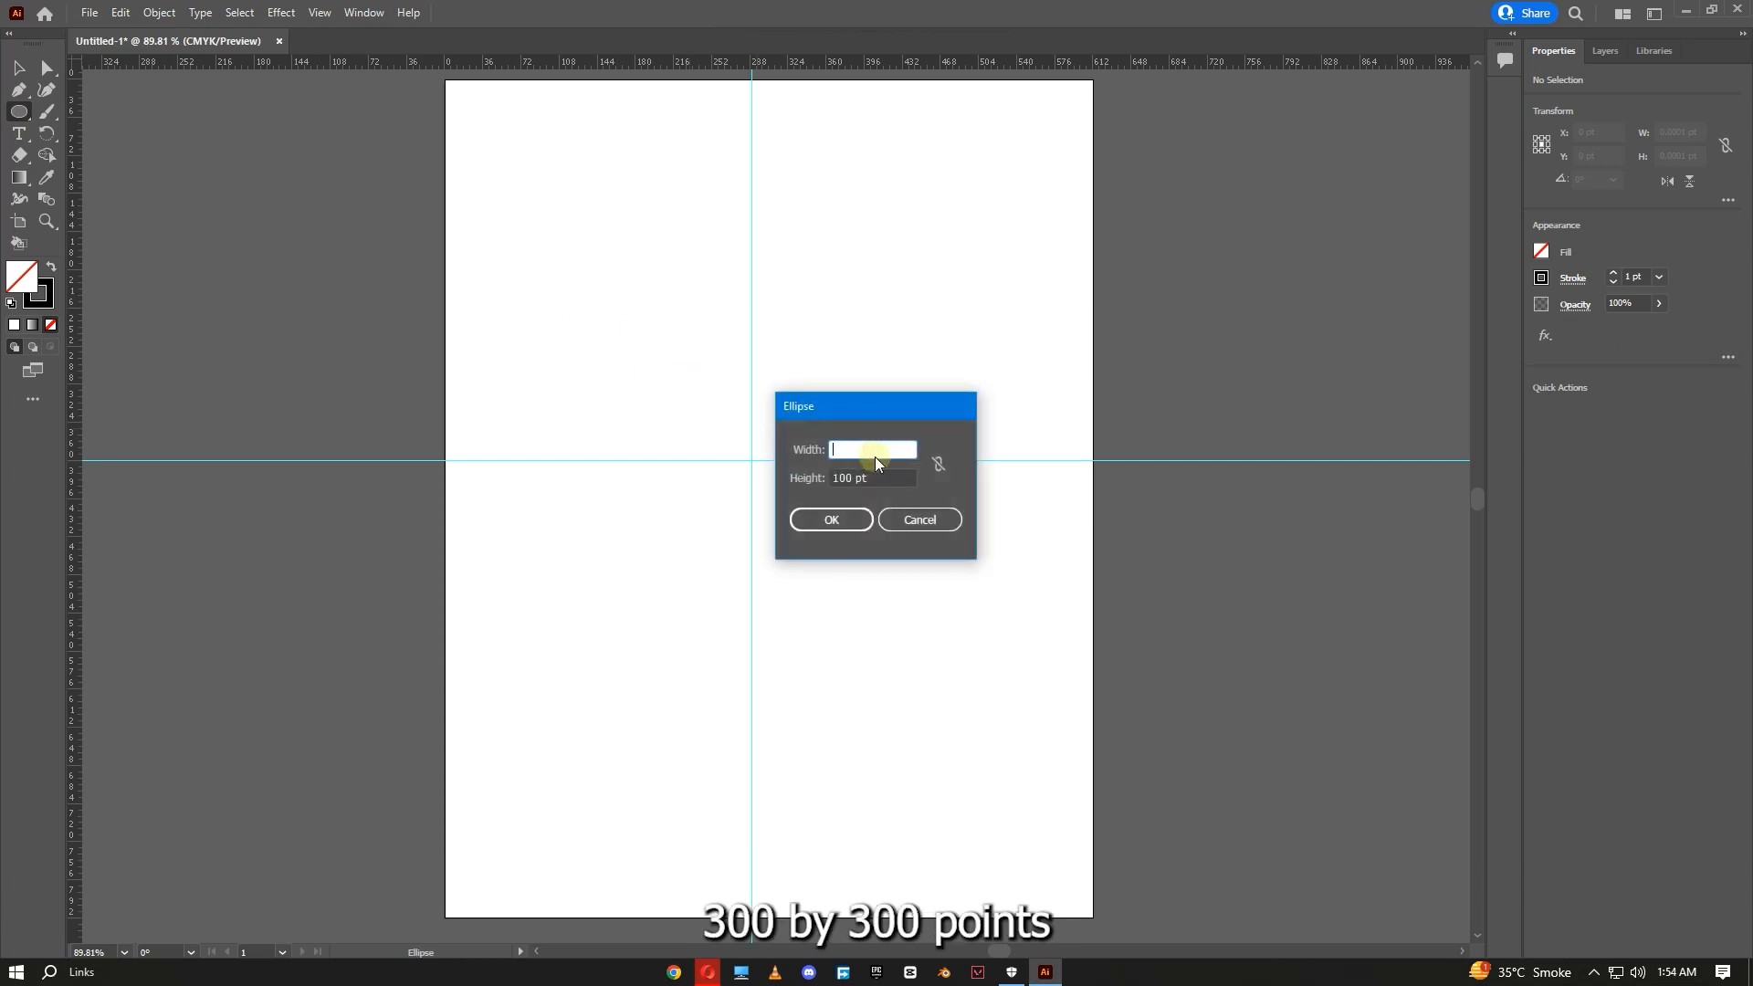
{"action": "type", "text": "300"}
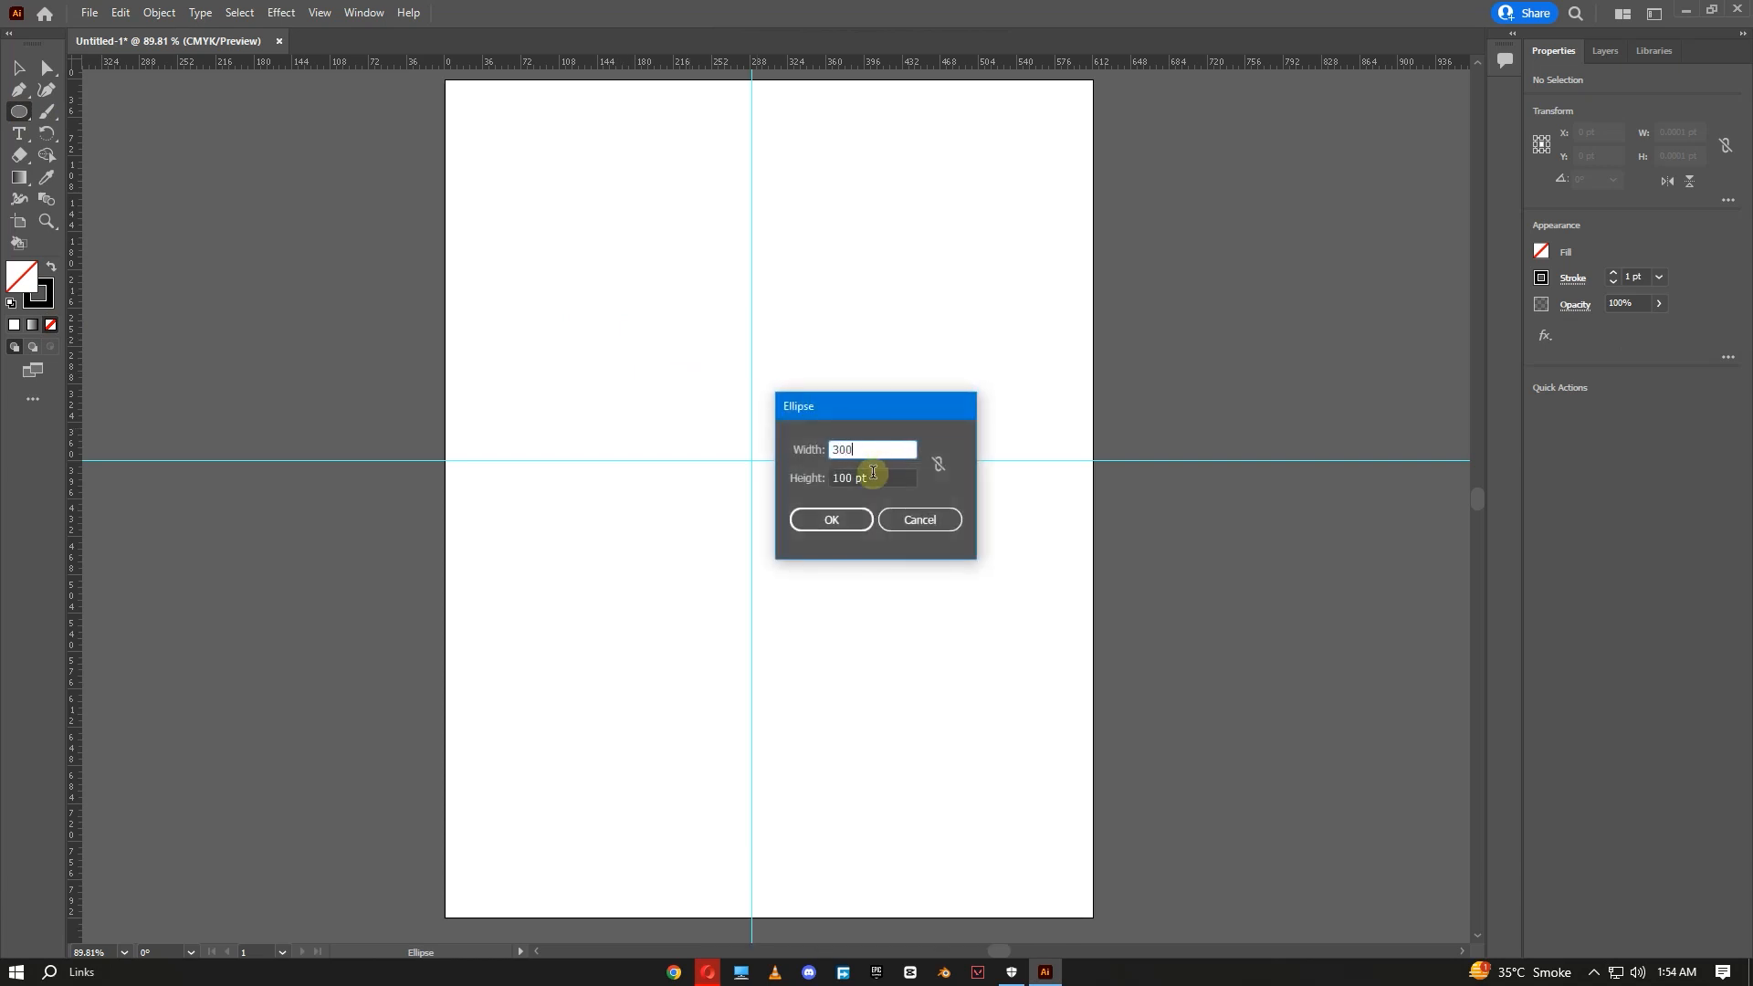
{"action": "left_click", "coordinate": [875, 478]}
{"action": "key", "text": "BackSpace"}
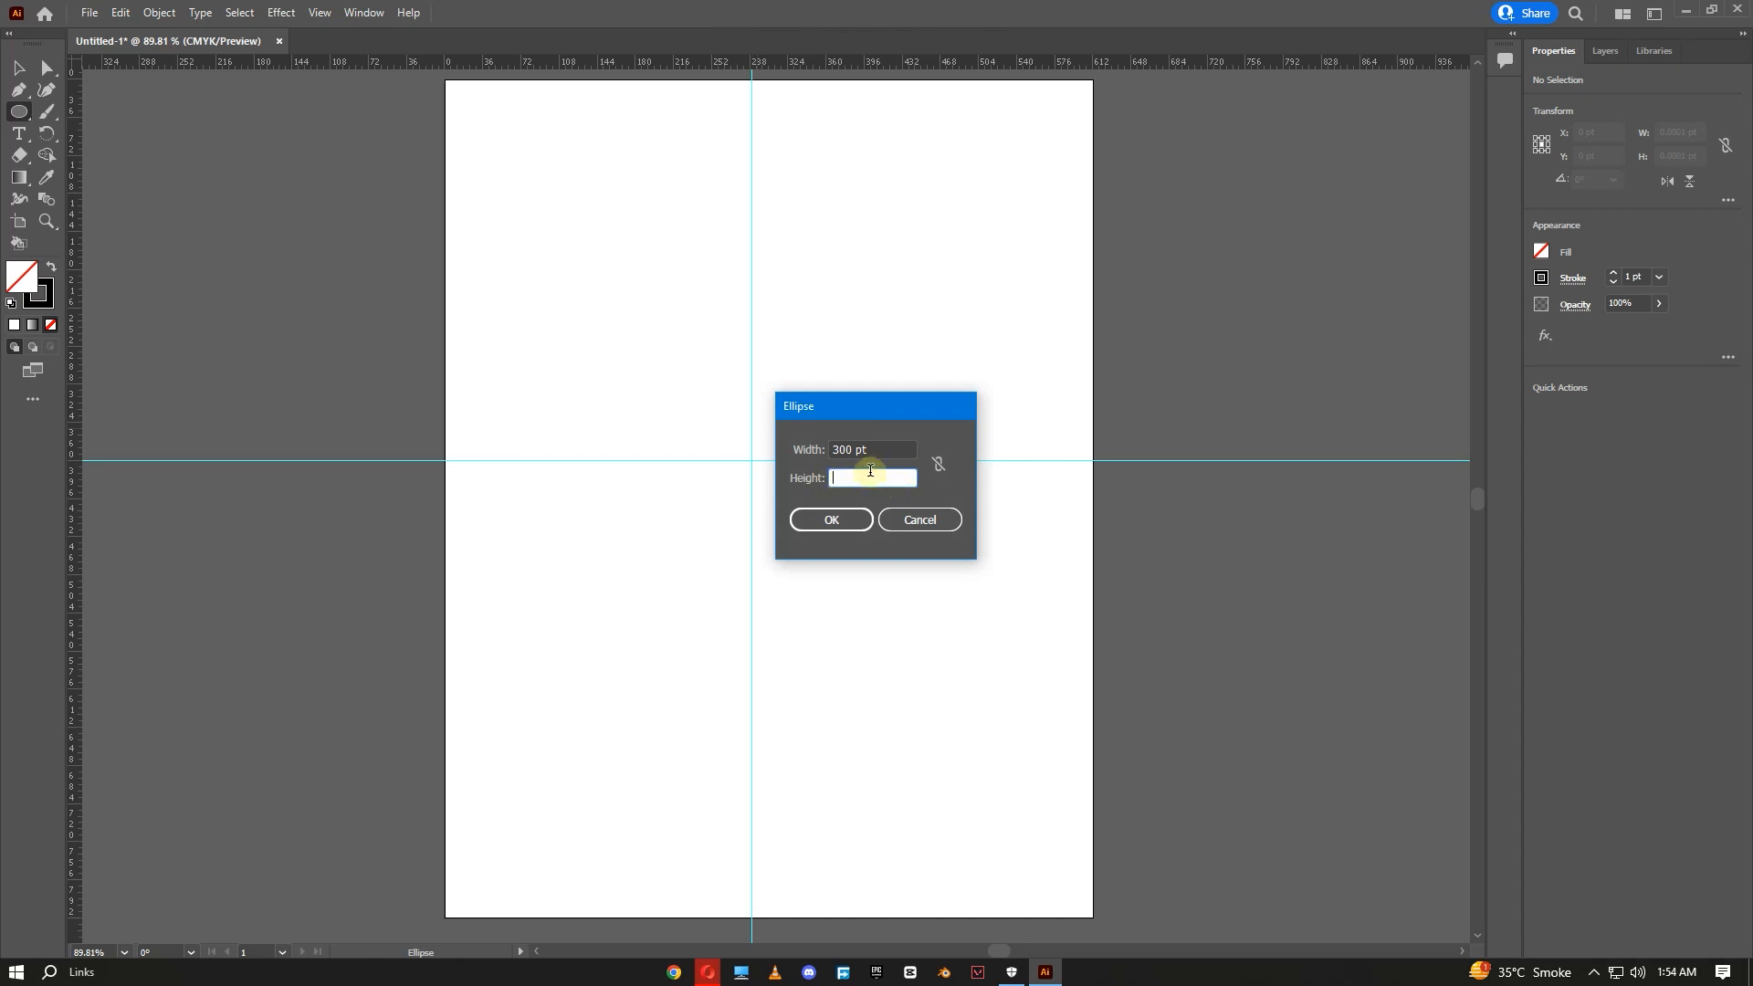
{"action": "type", "text": "300"}
{"action": "left_click", "coordinate": [827, 516]}
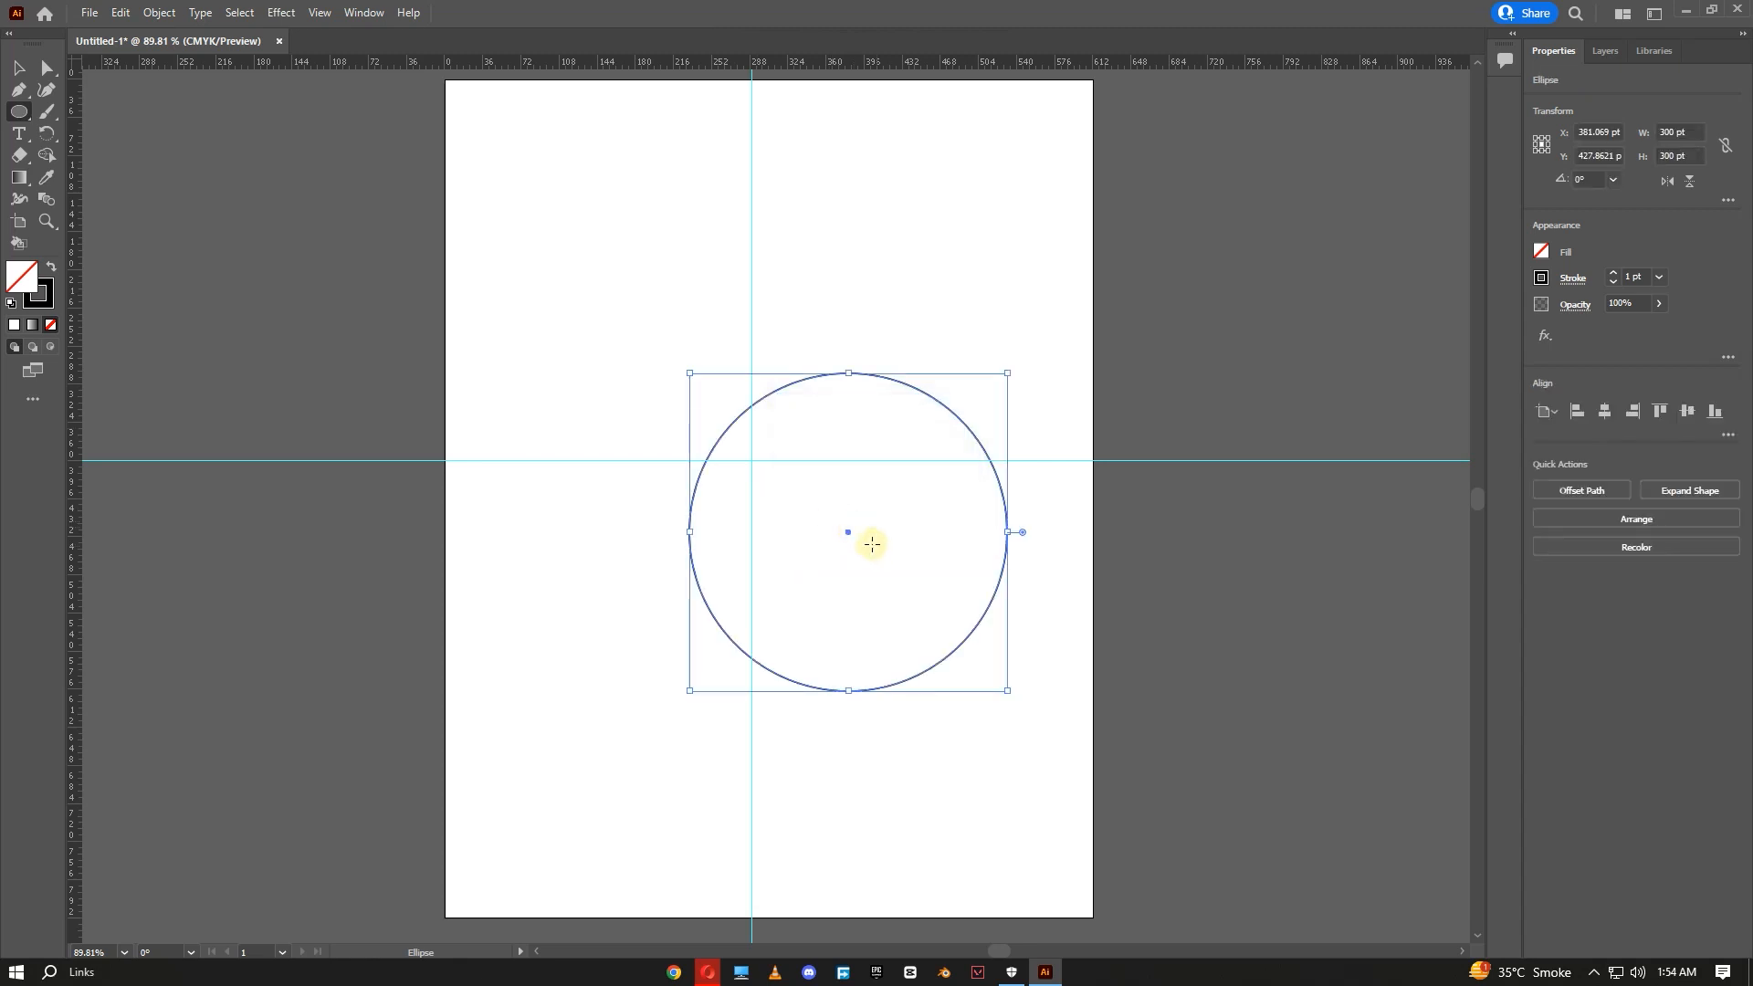
- Move the large circle so its centre sits on the guides' intersection
{"action": "left_click", "coordinate": [18, 67]}
{"action": "left_click_drag", "start_coordinate": [928, 389], "coordinate": [827, 320]}
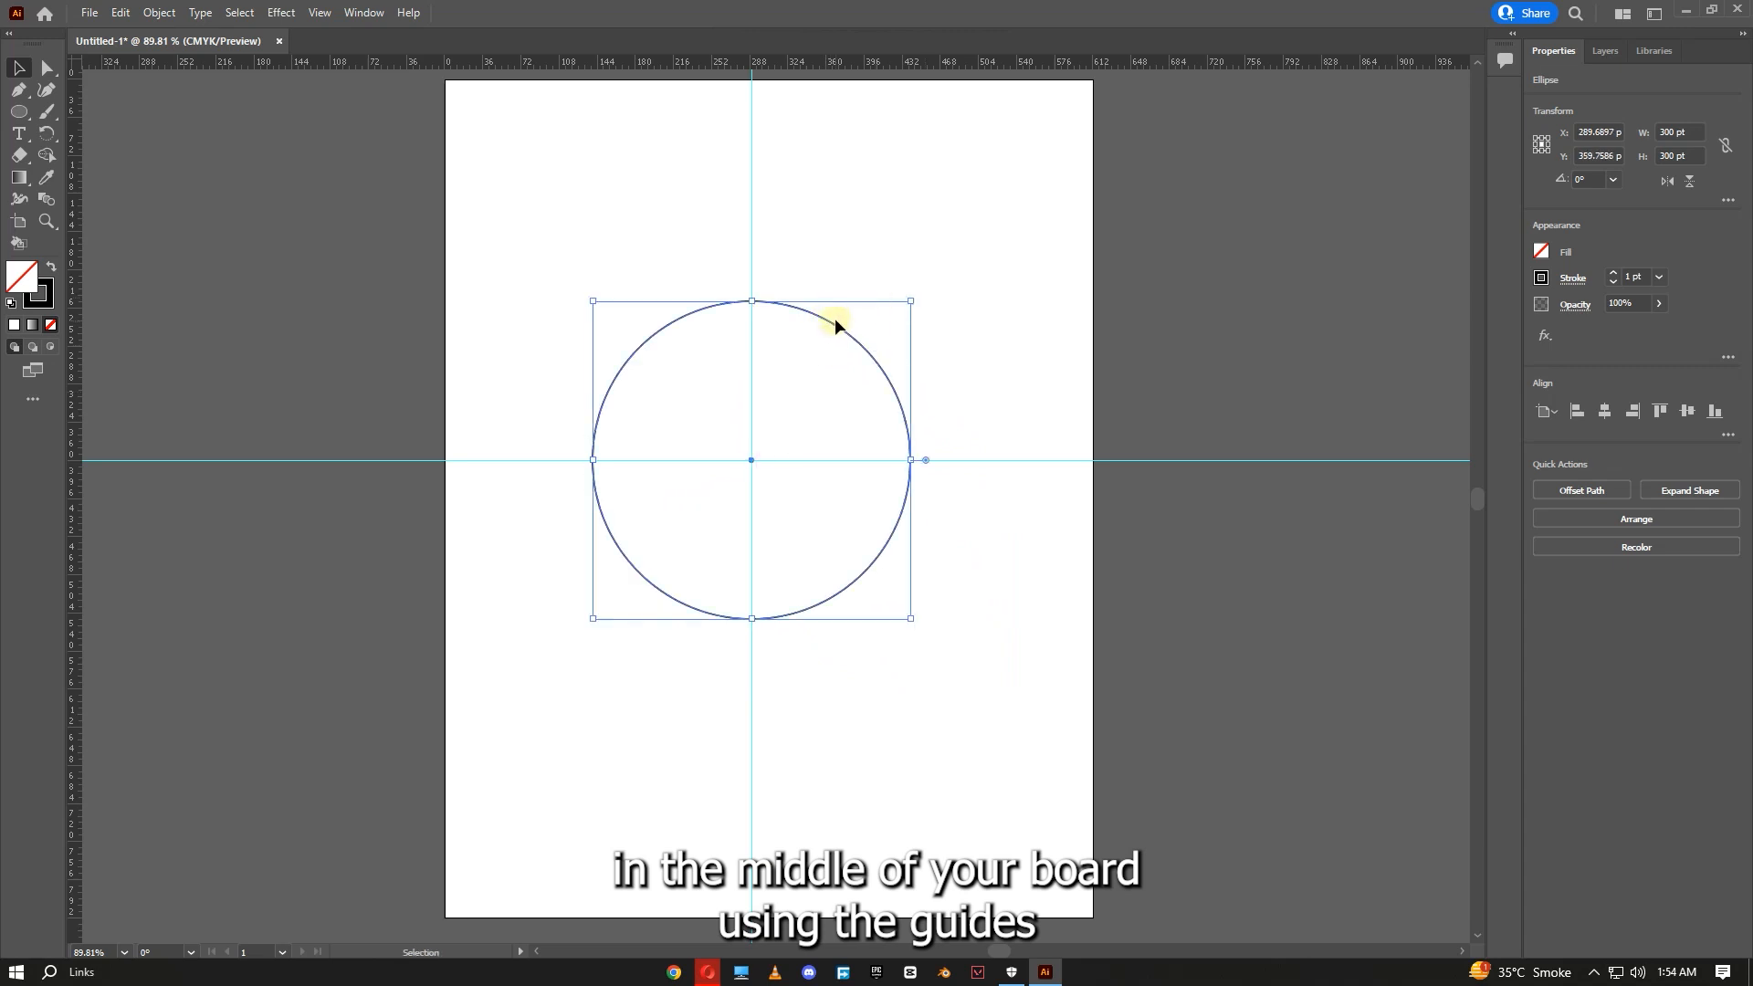
{"action": "left_click", "coordinate": [834, 320]}
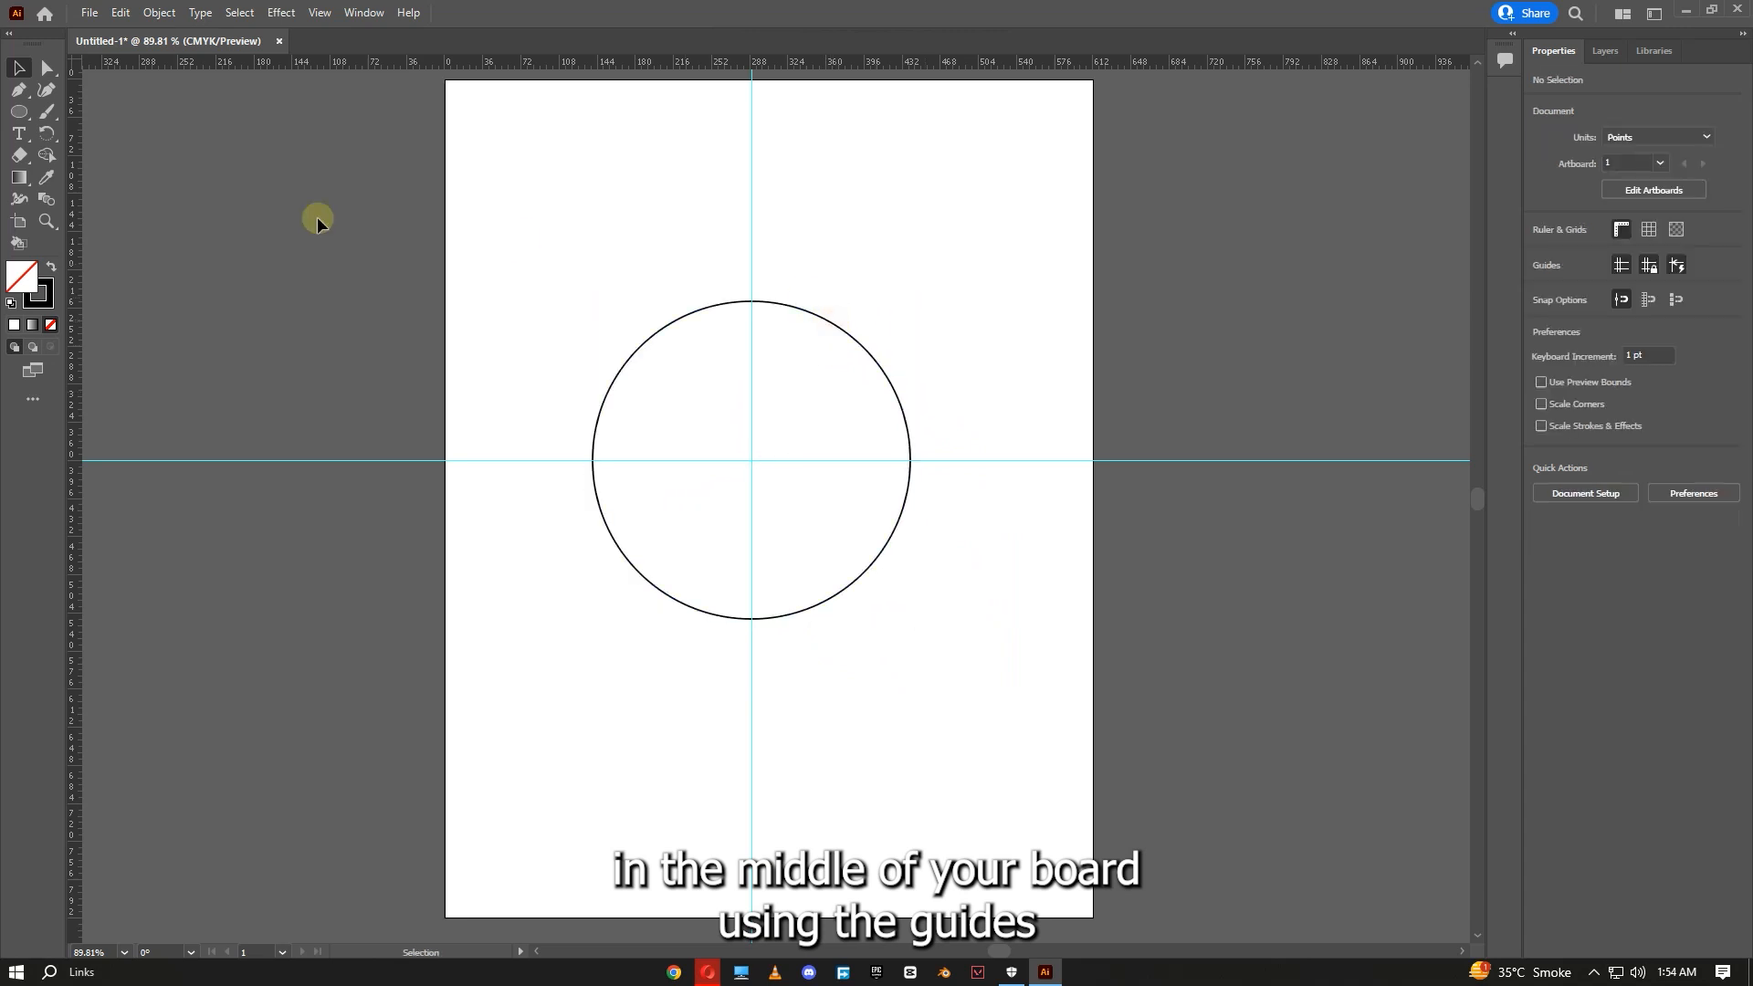
- Draw a second circle of 220 by 220 pt with the Ellipse tool
{"action": "left_click", "coordinate": [19, 114]}
{"action": "left_click", "coordinate": [612, 270]}
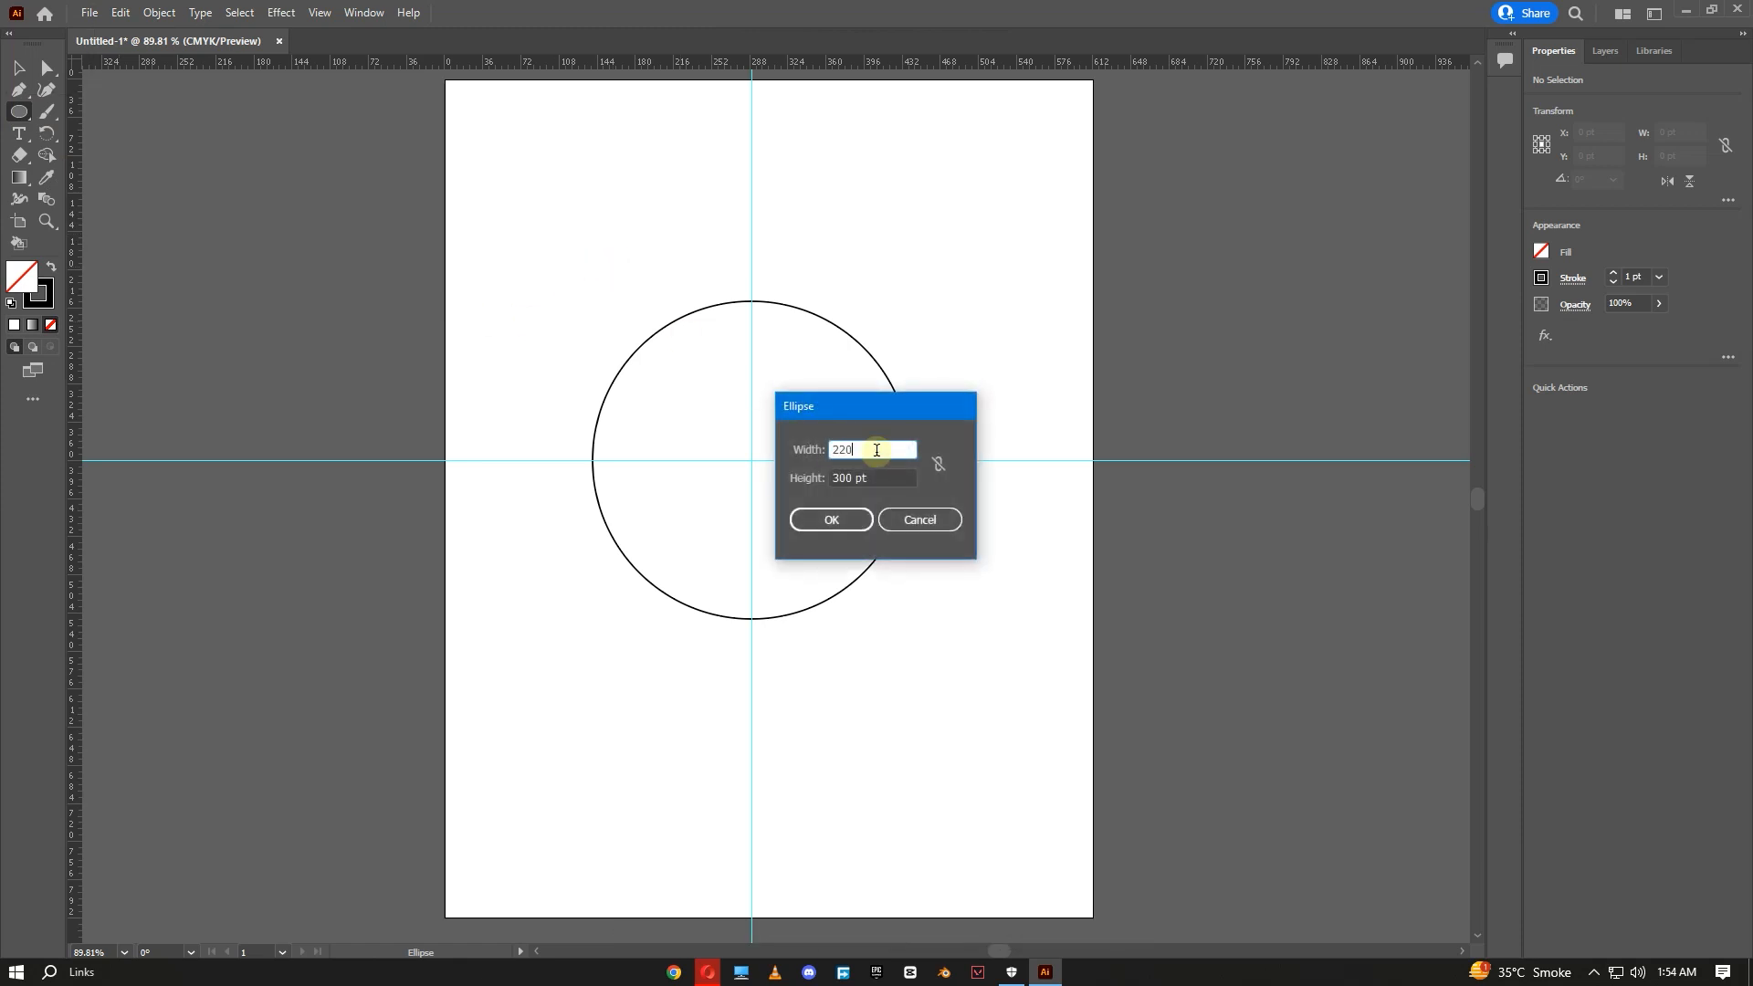
{"action": "left_click", "coordinate": [893, 479]}
{"action": "type", "text": "220"}
{"action": "left_click", "coordinate": [831, 519]}
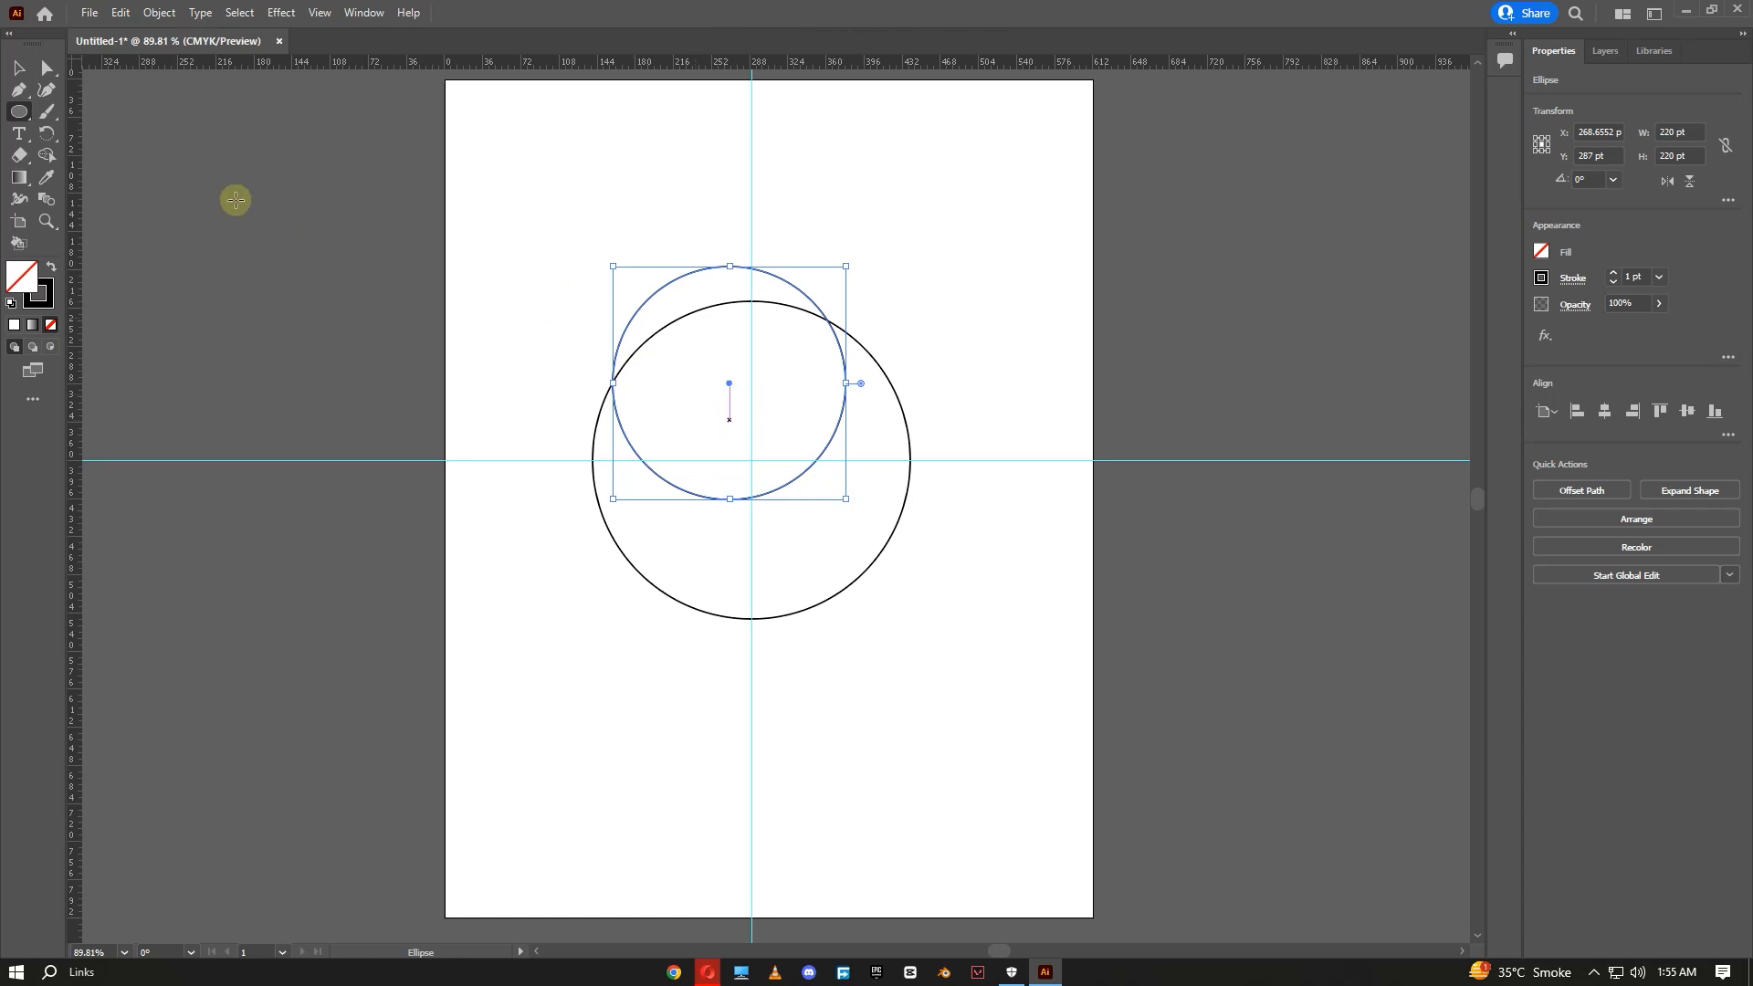
- Move the small circle so it is centred on the guides' intersection
{"action": "left_click", "coordinate": [13, 64]}
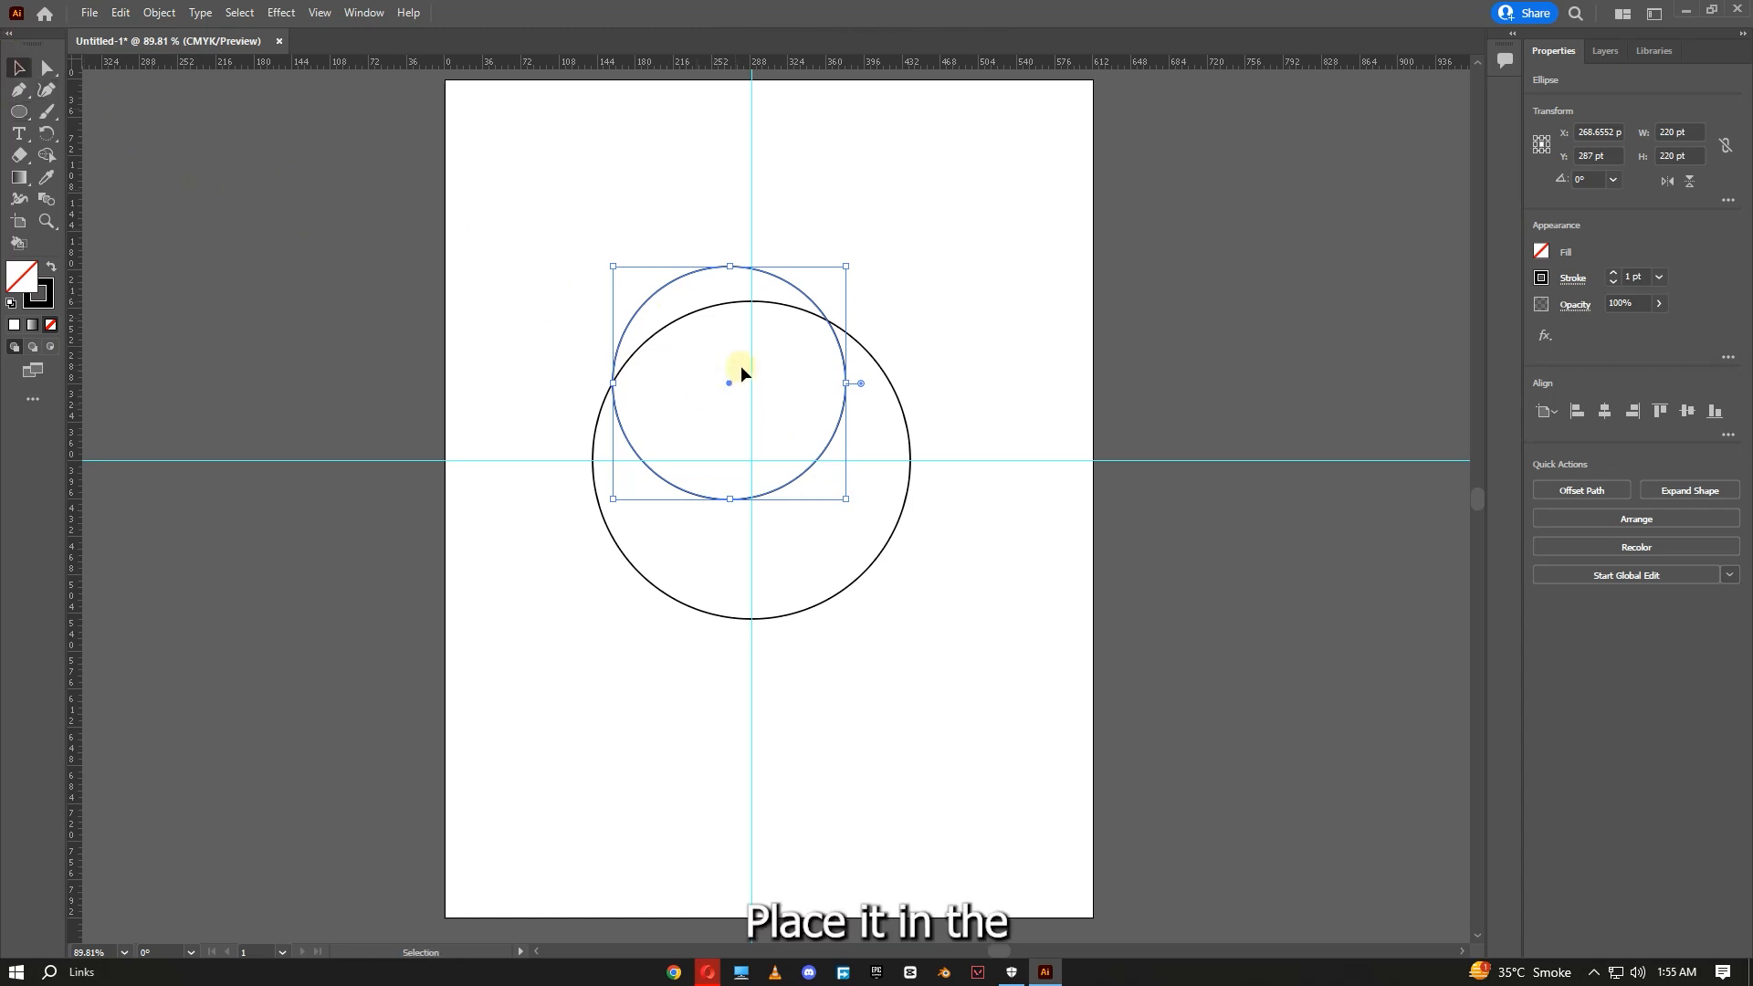
{"action": "left_click_drag", "start_coordinate": [730, 380], "coordinate": [748, 458]}
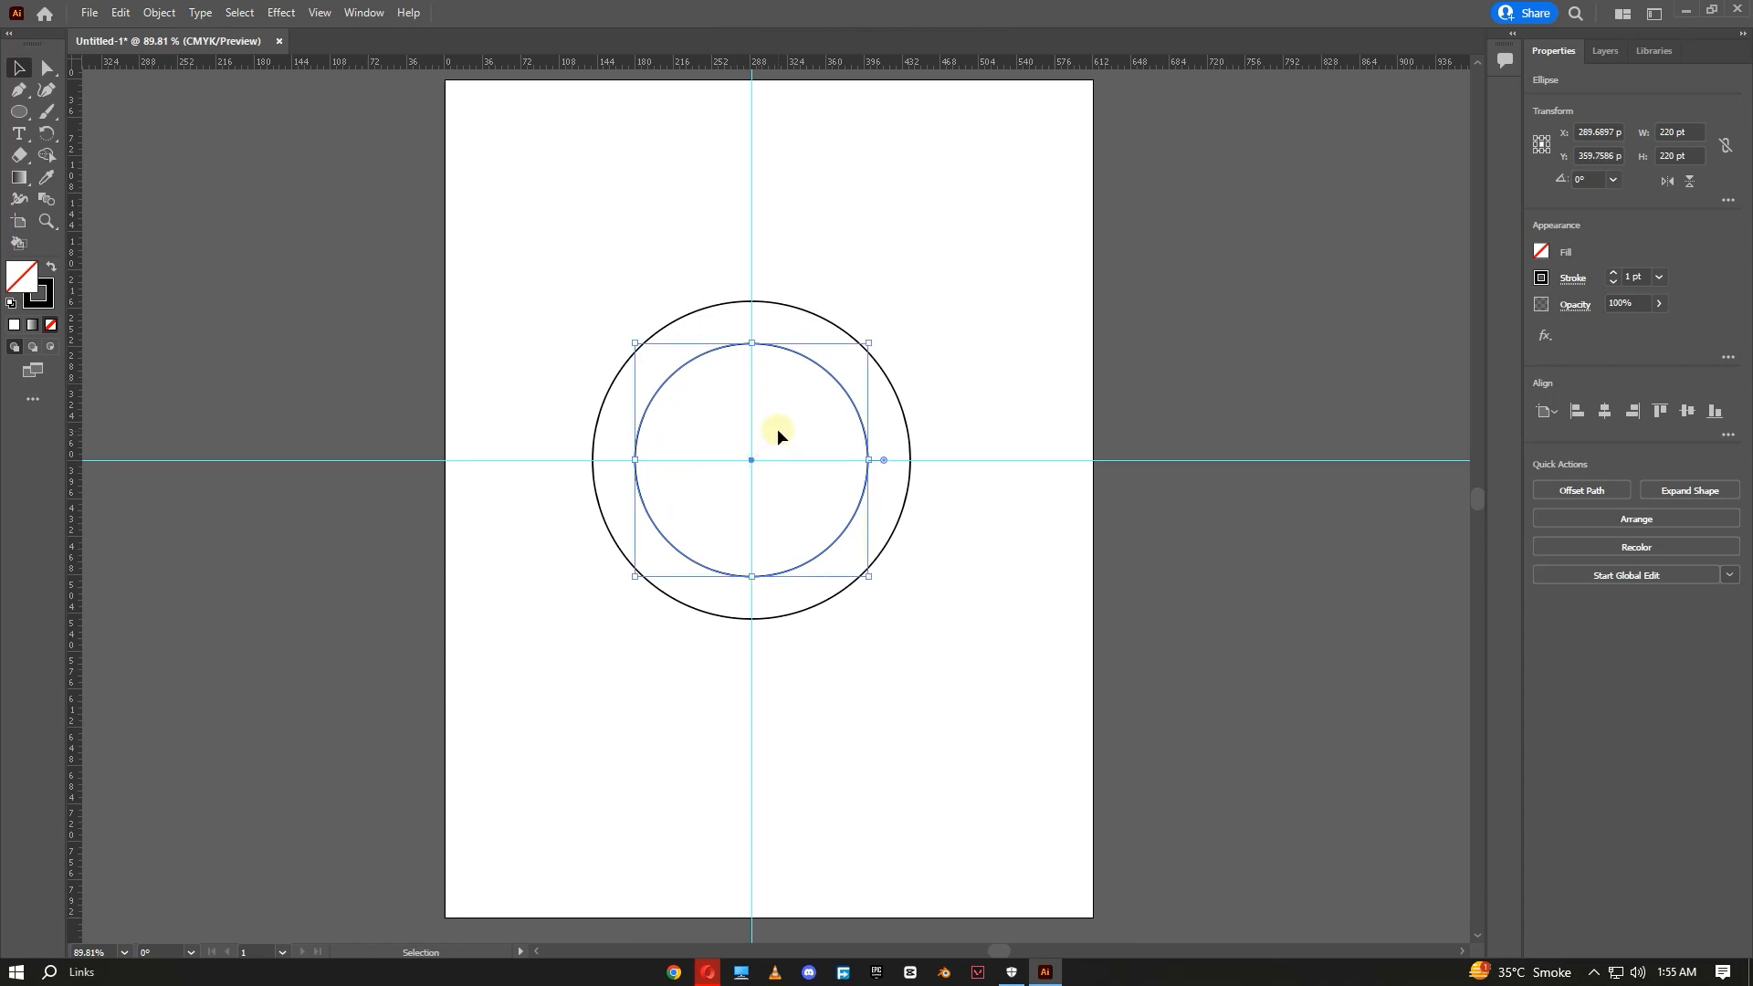
- Duplicate the small circle and shift the copy left until it touches the large circle's left edge
{"action": "key", "text": "a"}
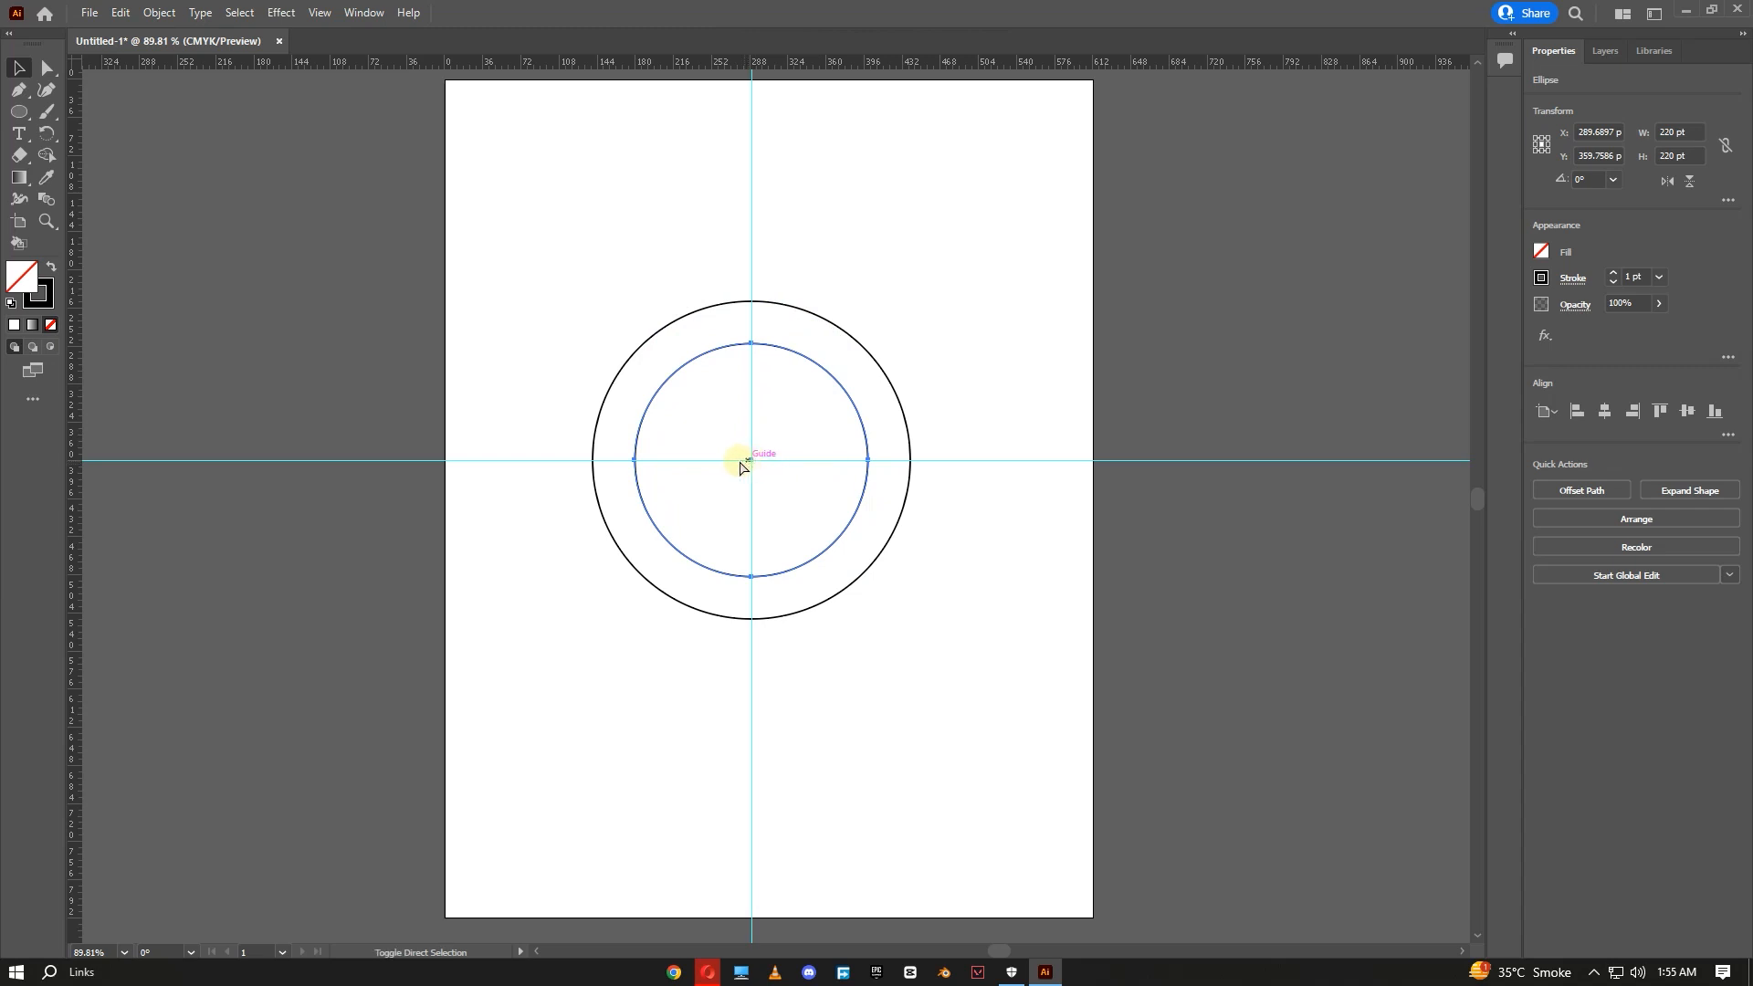
{"action": "left_click", "coordinate": [636, 469]}
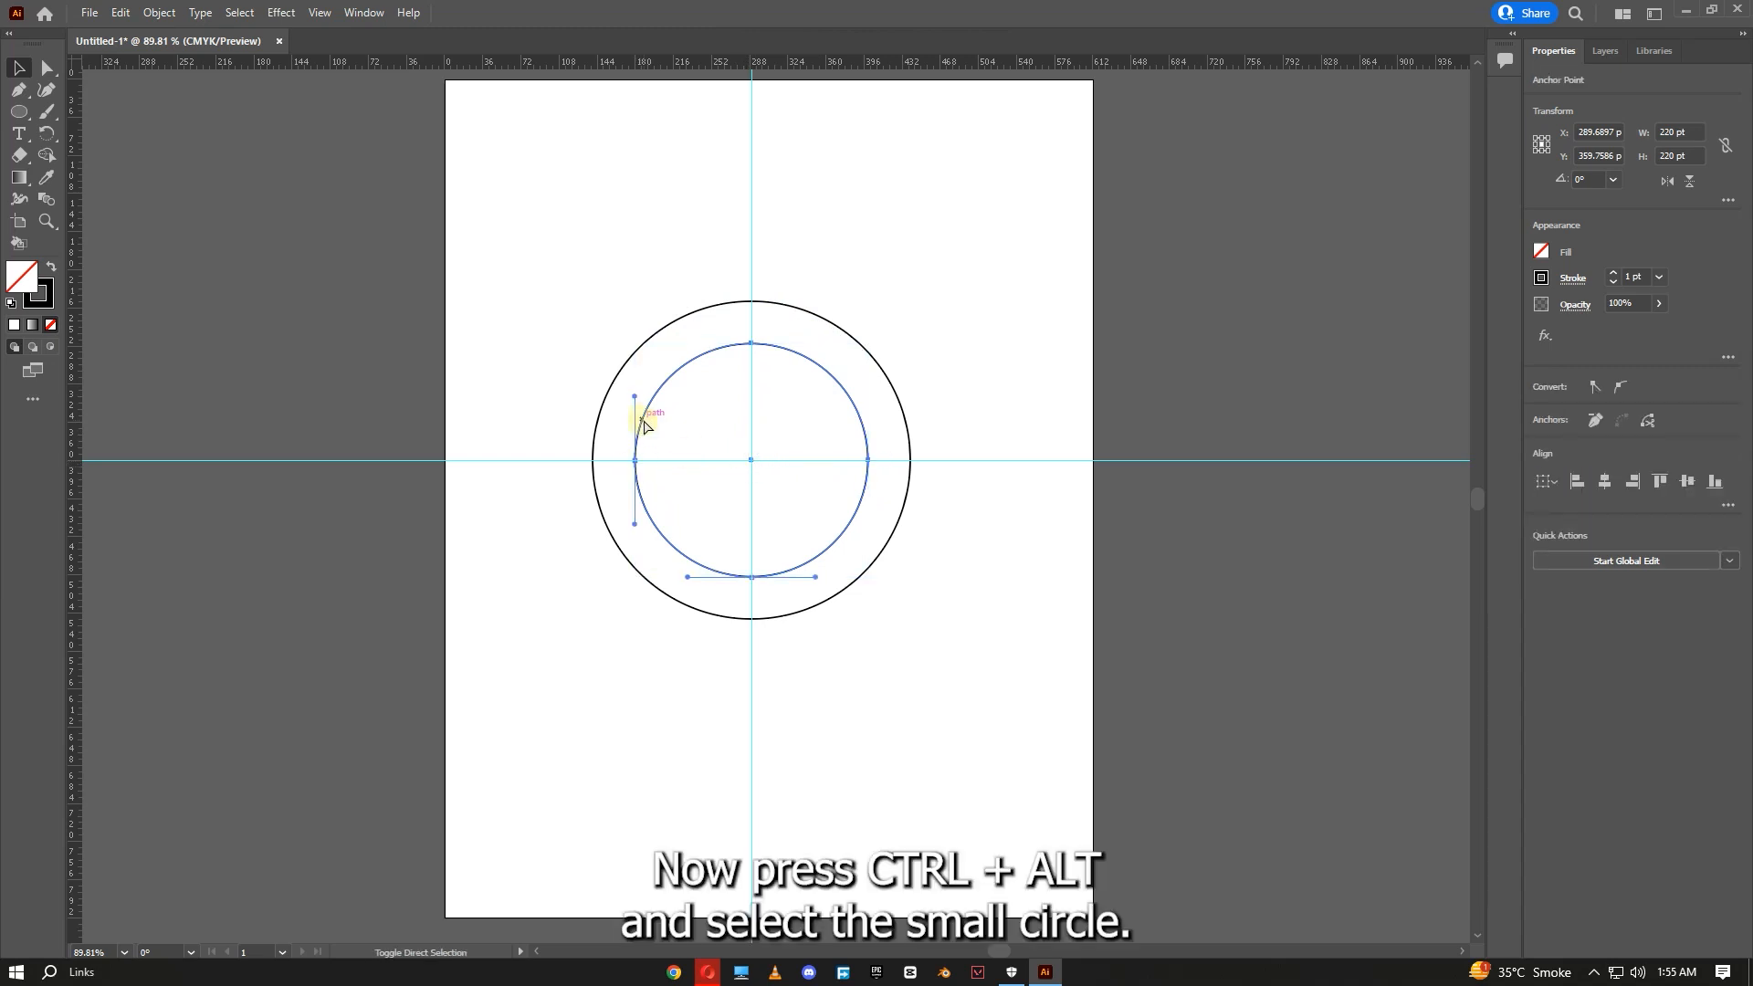
{"action": "key", "text": "ctrl+alt"}
{"action": "mouse_move", "coordinate": [639, 423]}
{"action": "left_mouse_down"}
{"action": "mouse_move", "coordinate": [595, 412]}
{"action": "mouse_move", "coordinate": [606, 422]}
{"action": "left_mouse_up"}
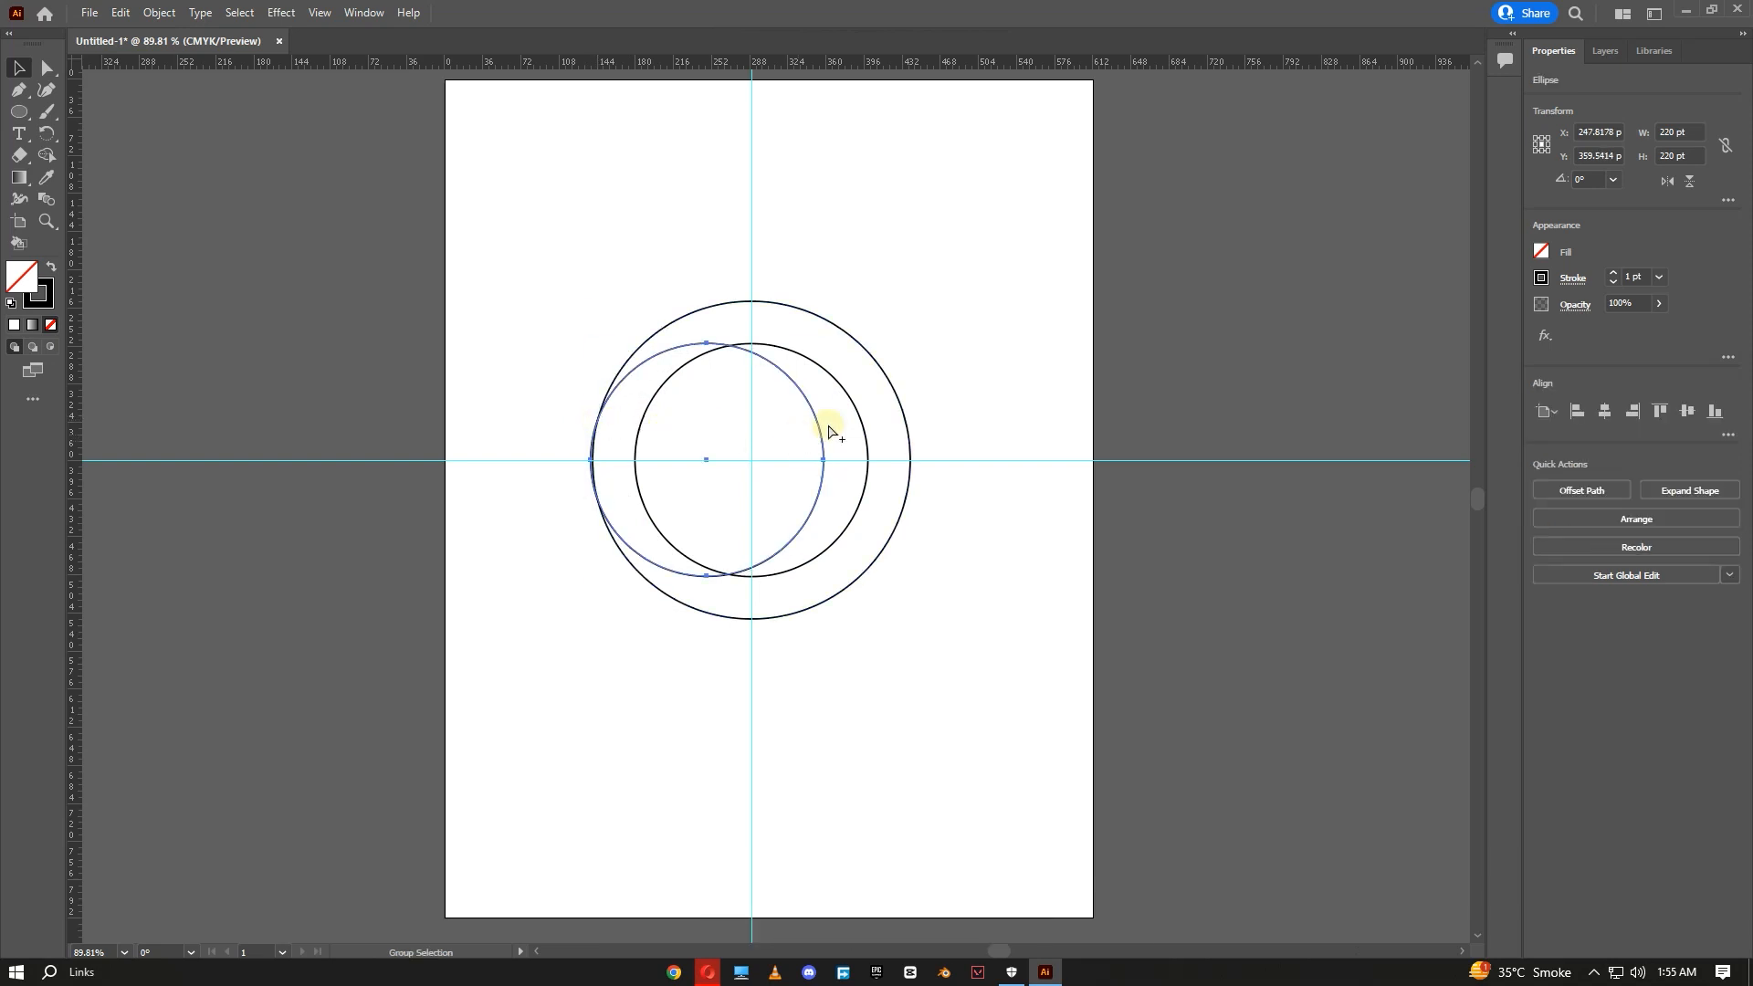
- Duplicate the small circle and shift the copy right until it touches the large circle's right edge
{"action": "left_click", "coordinate": [867, 419]}
{"action": "left_click", "coordinate": [862, 424]}
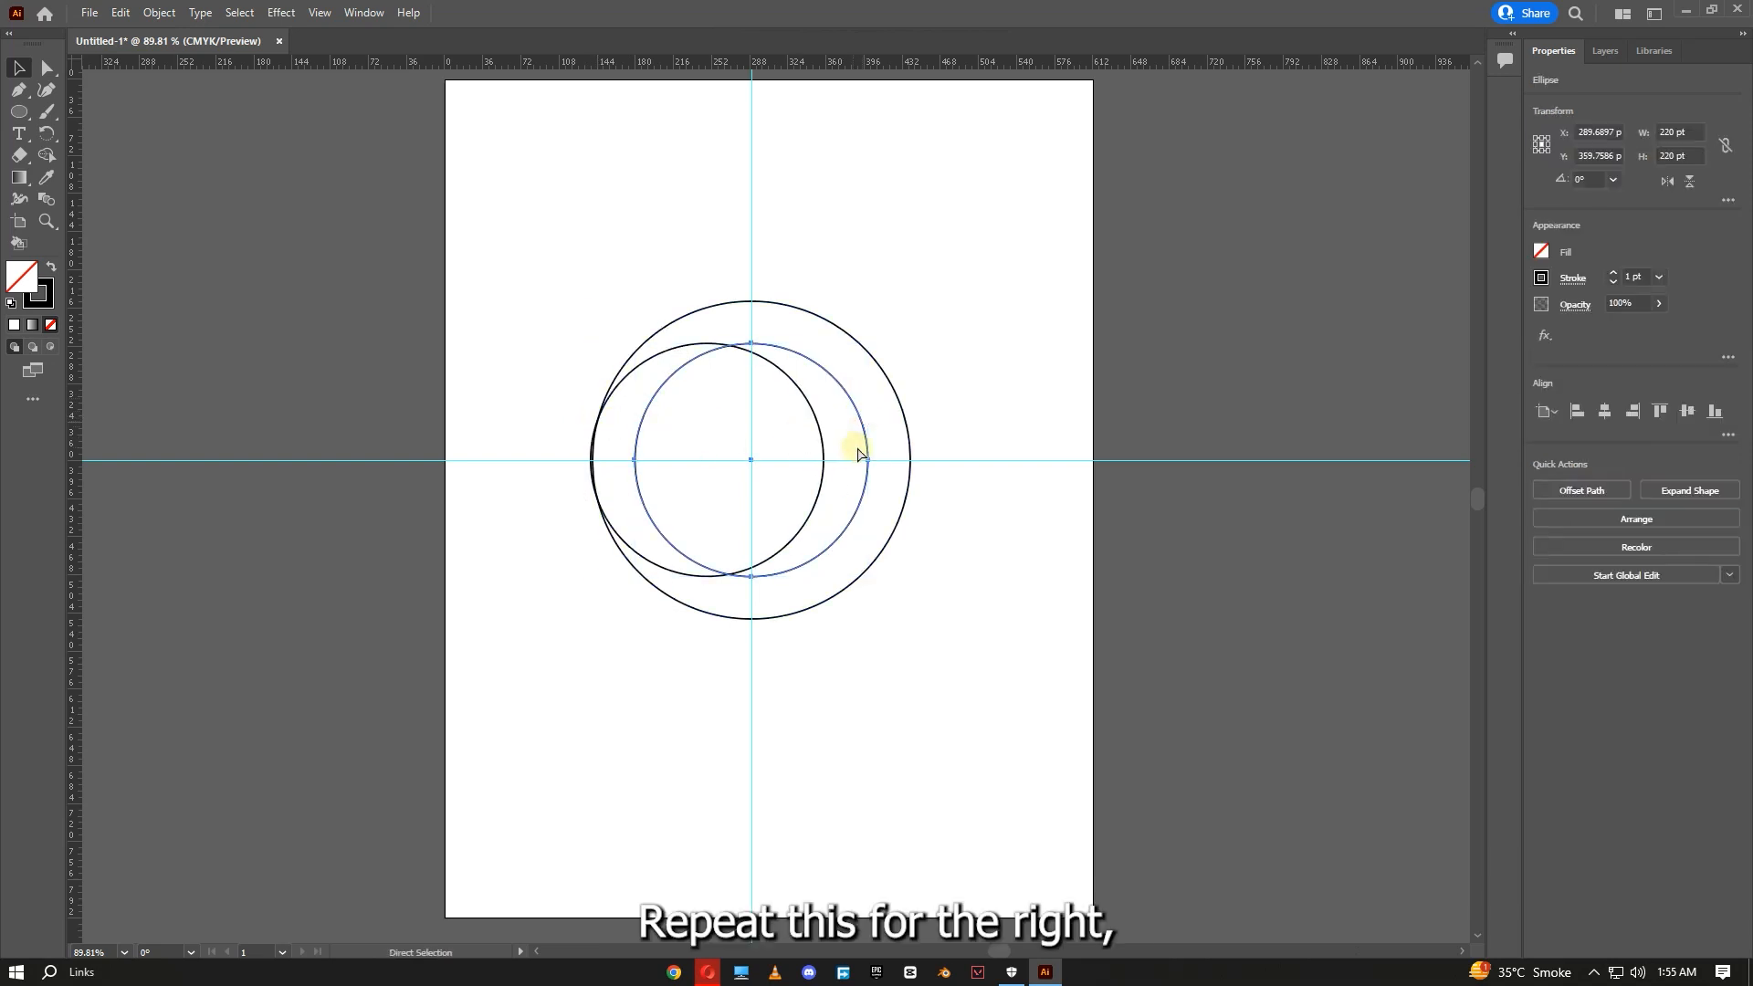
{"action": "left_click_drag", "start_coordinate": [868, 448], "coordinate": [912, 447]}
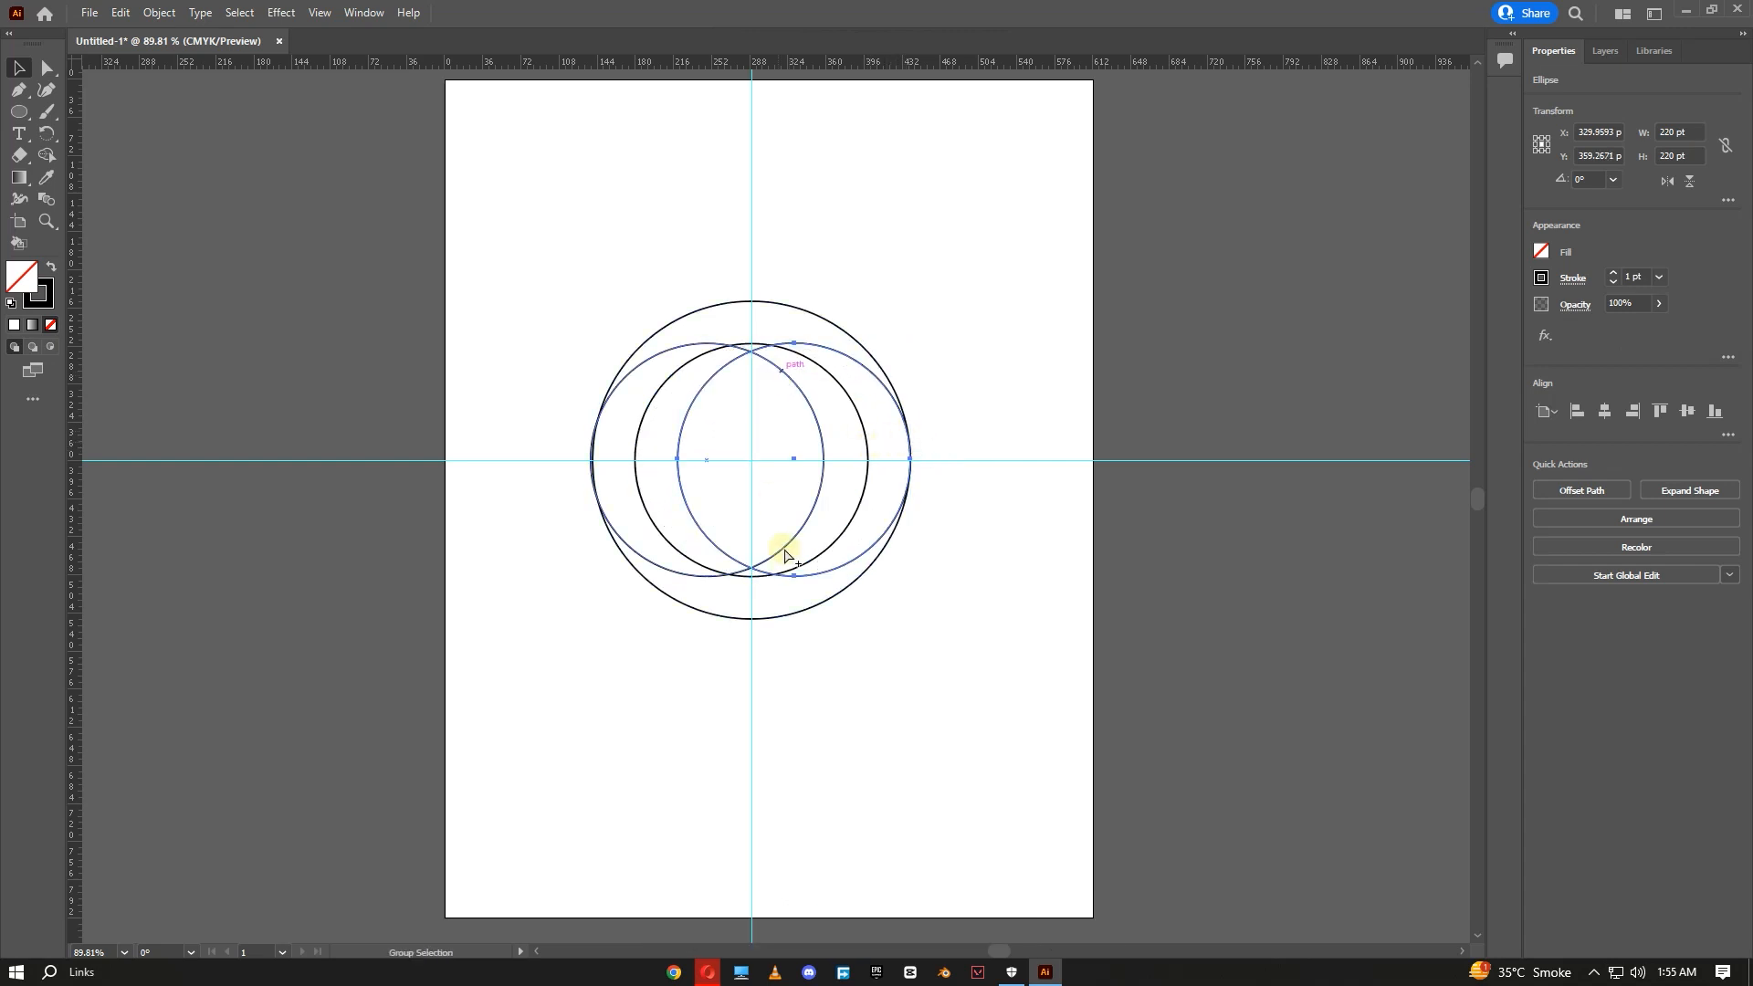
- Duplicate the small circle and shift the copy down until it touches the large circle's bottom edge
{"action": "left_click", "coordinate": [637, 423]}
{"action": "left_click", "coordinate": [640, 422]}
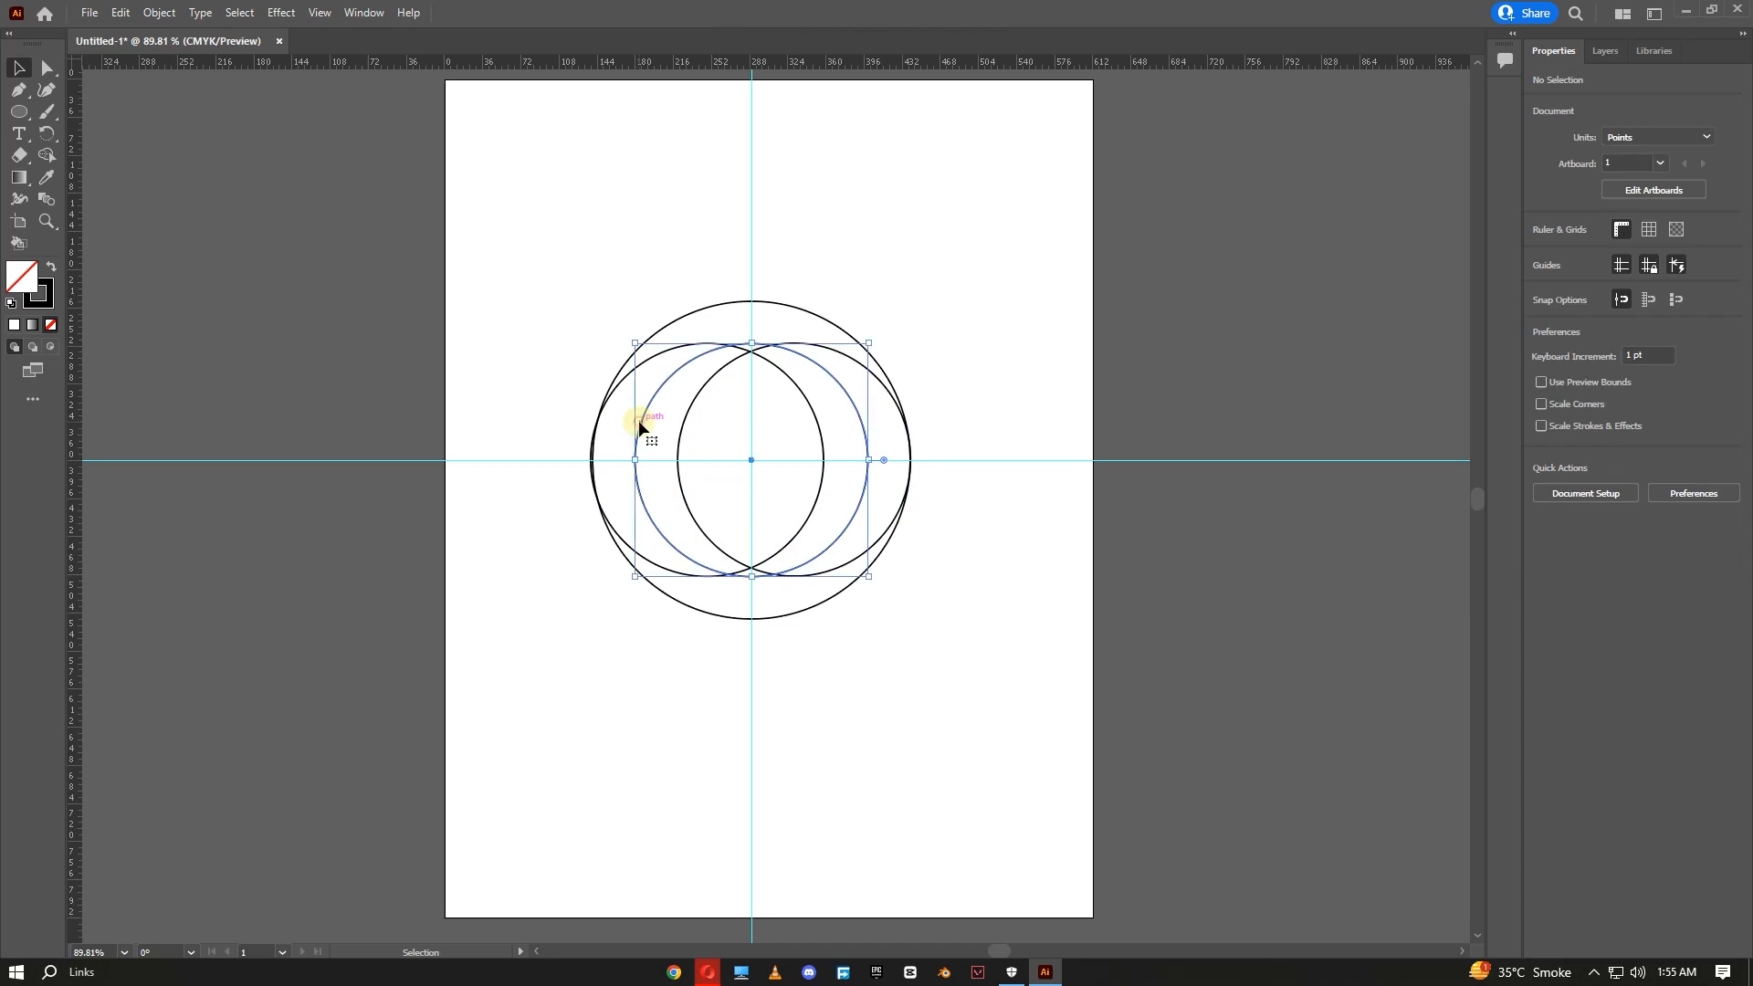
{"action": "key", "text": "a"}
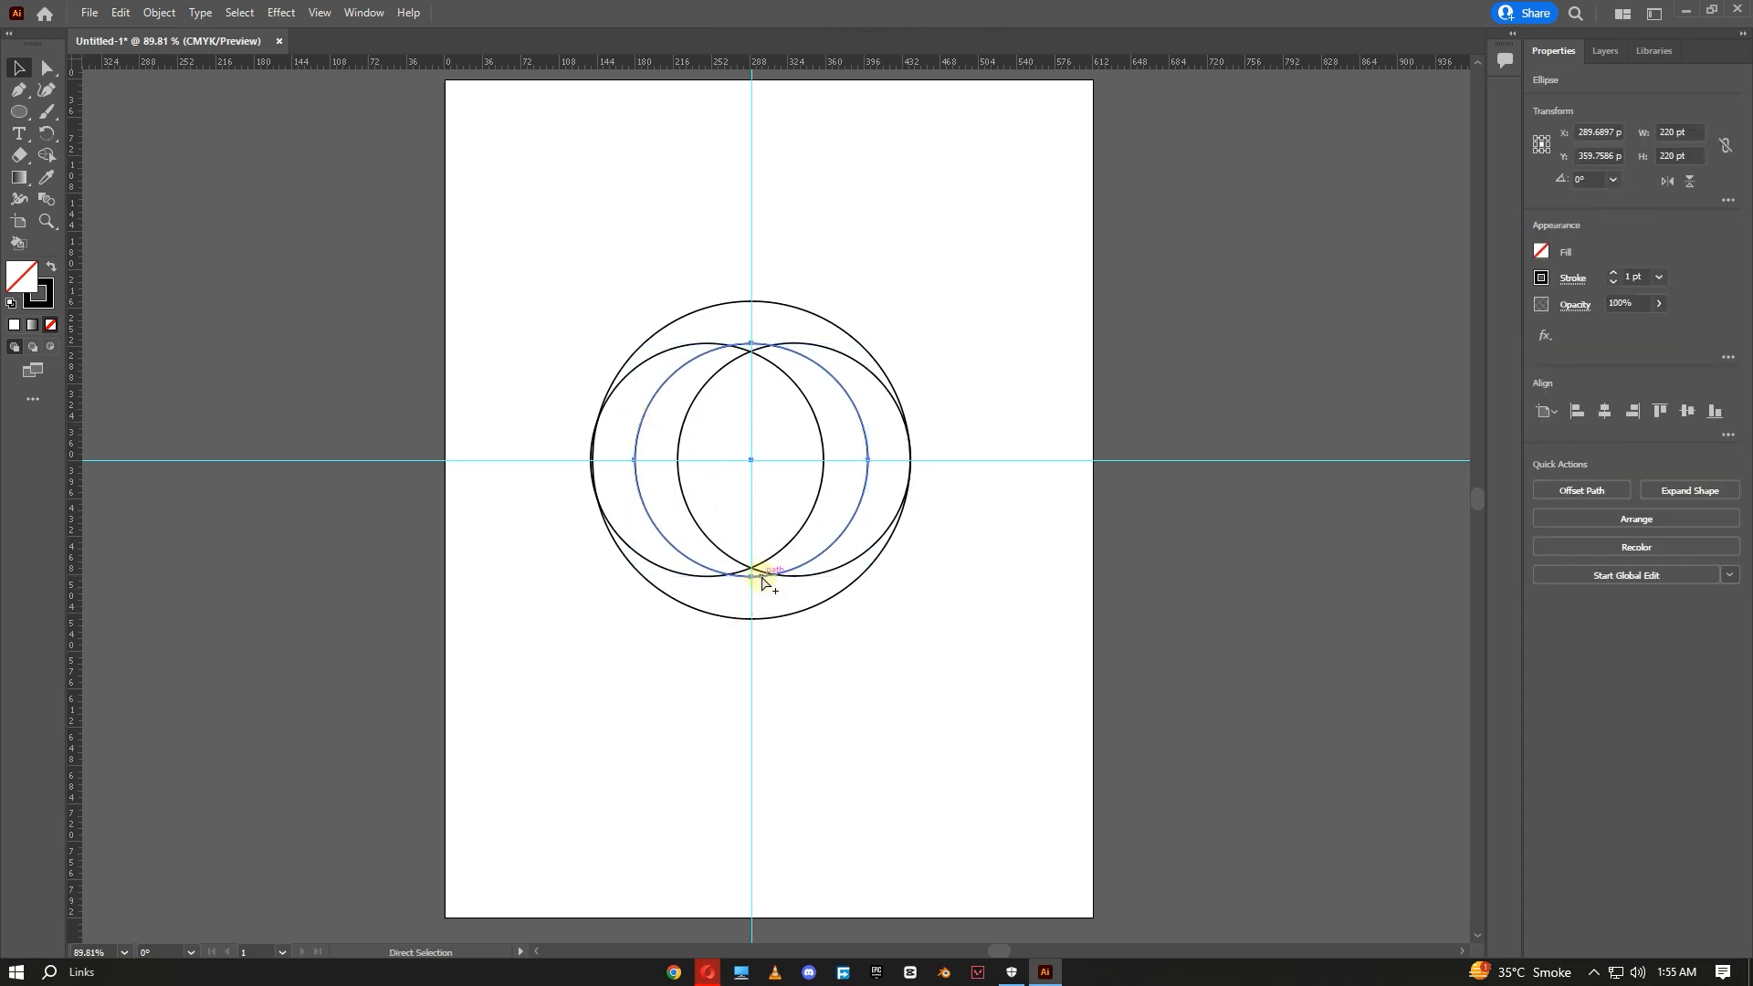
{"action": "left_click_drag", "start_coordinate": [760, 575], "coordinate": [759, 619]}
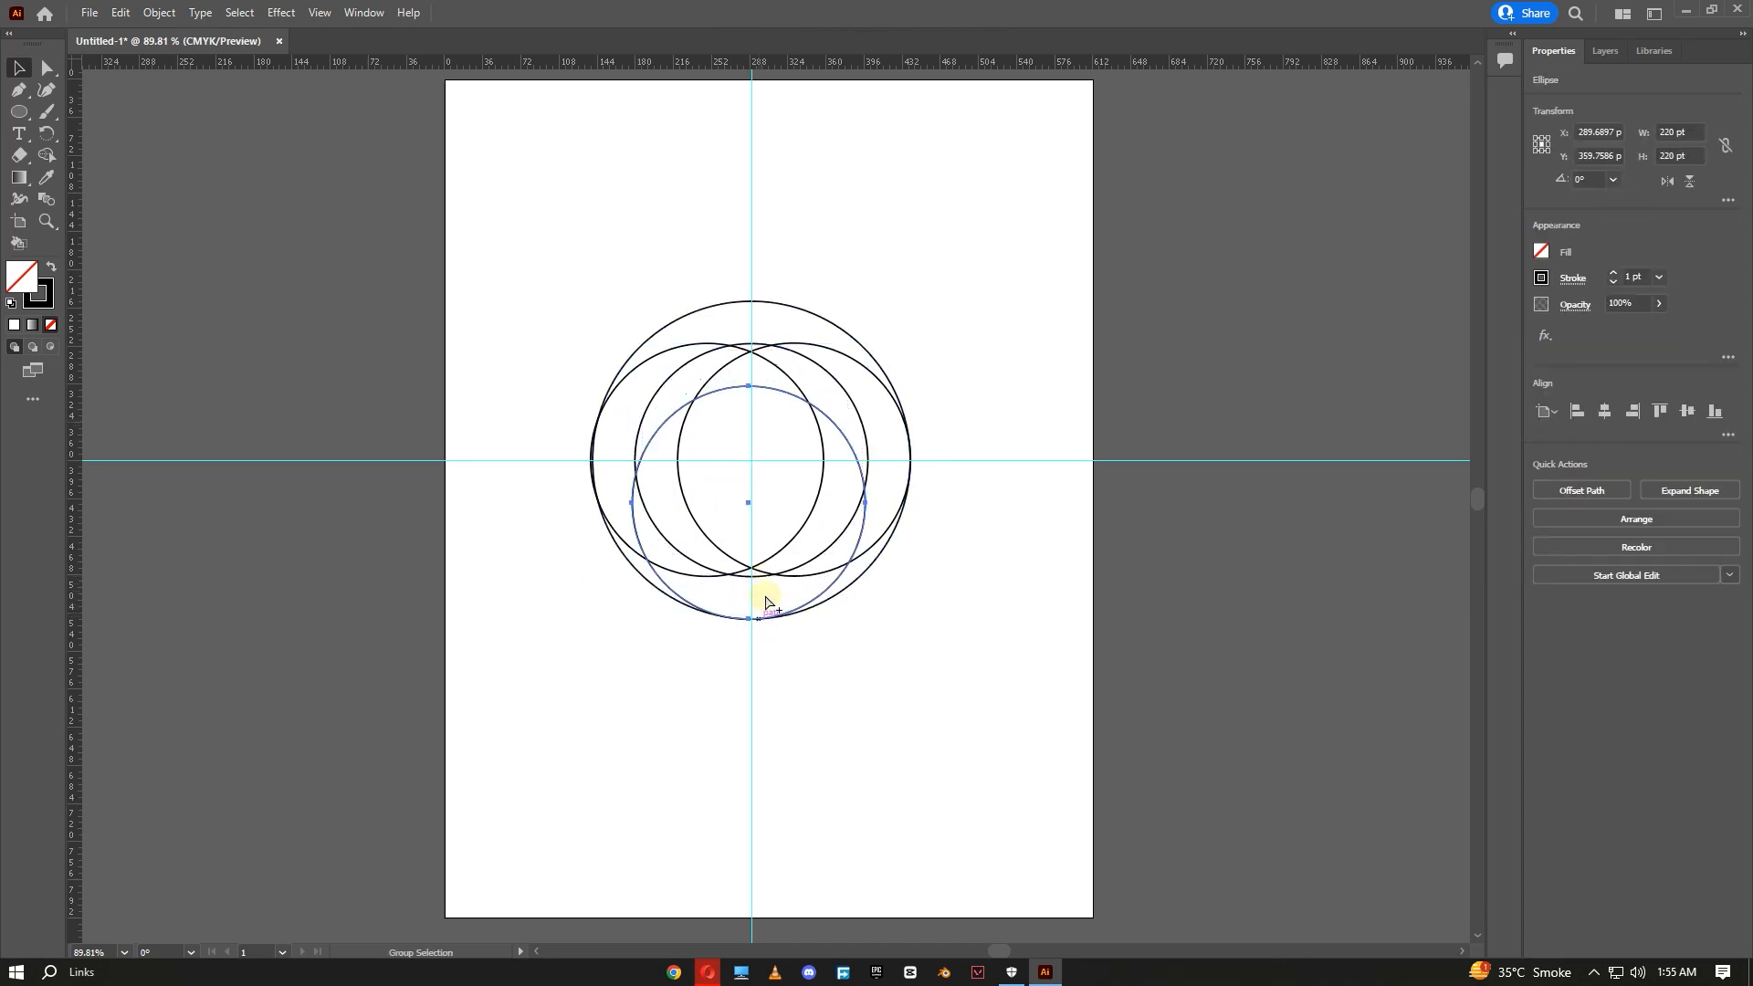
- Duplicate the small circle and shift the copy up until it touches the large circle's top edge
{"action": "left_click", "coordinate": [753, 346]}
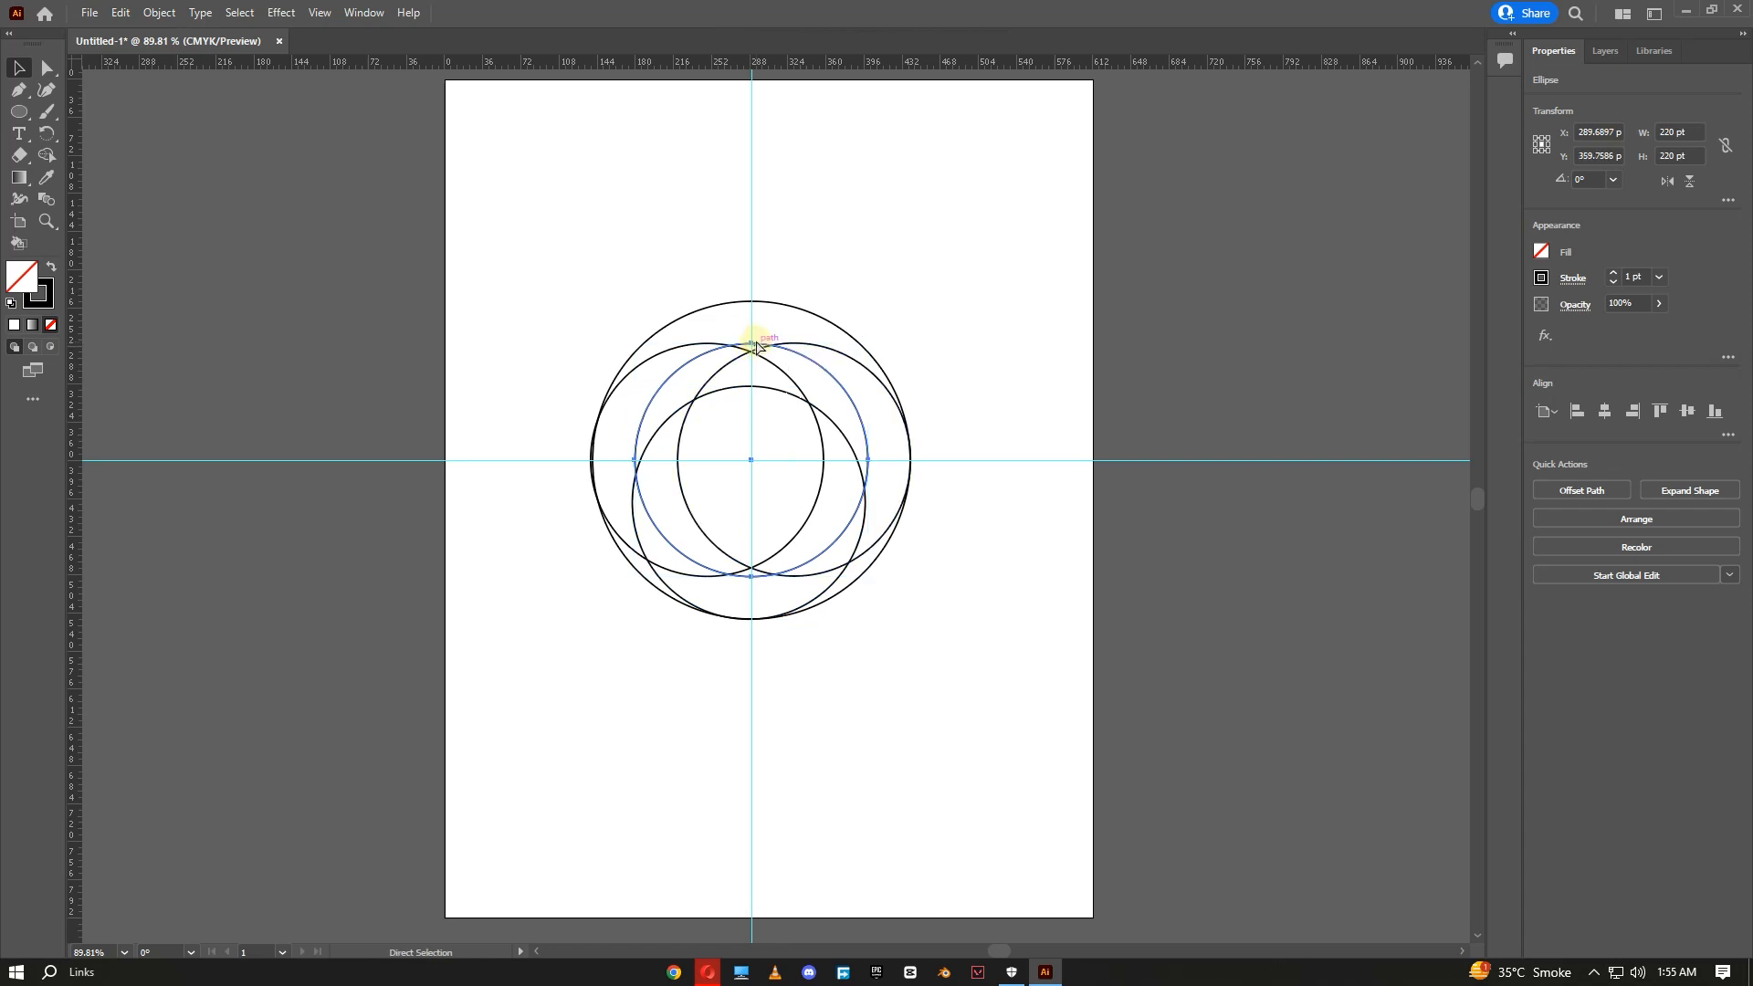
{"action": "left_click_drag", "start_coordinate": [756, 347], "coordinate": [755, 309]}
{"action": "left_click", "coordinate": [48, 67]}
{"action": "left_click", "coordinate": [19, 69]}
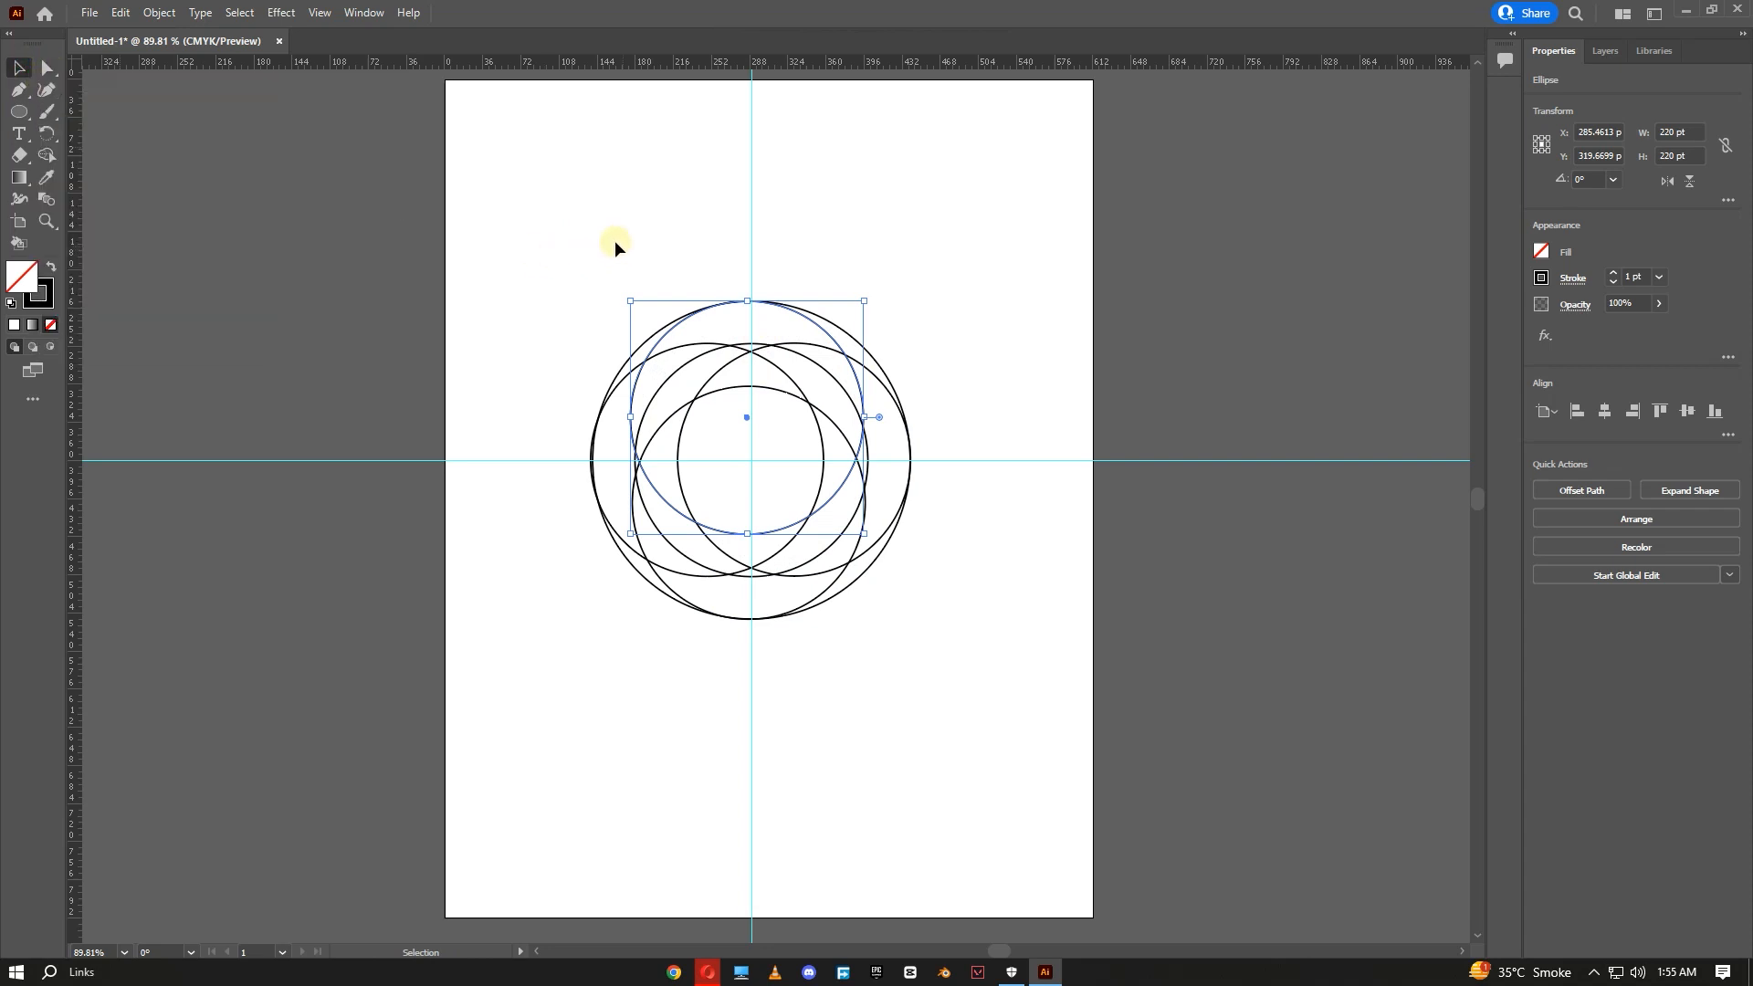
{"action": "left_click", "coordinate": [622, 246]}
- Delete the original centred small circle
{"action": "left_click", "coordinate": [694, 360]}
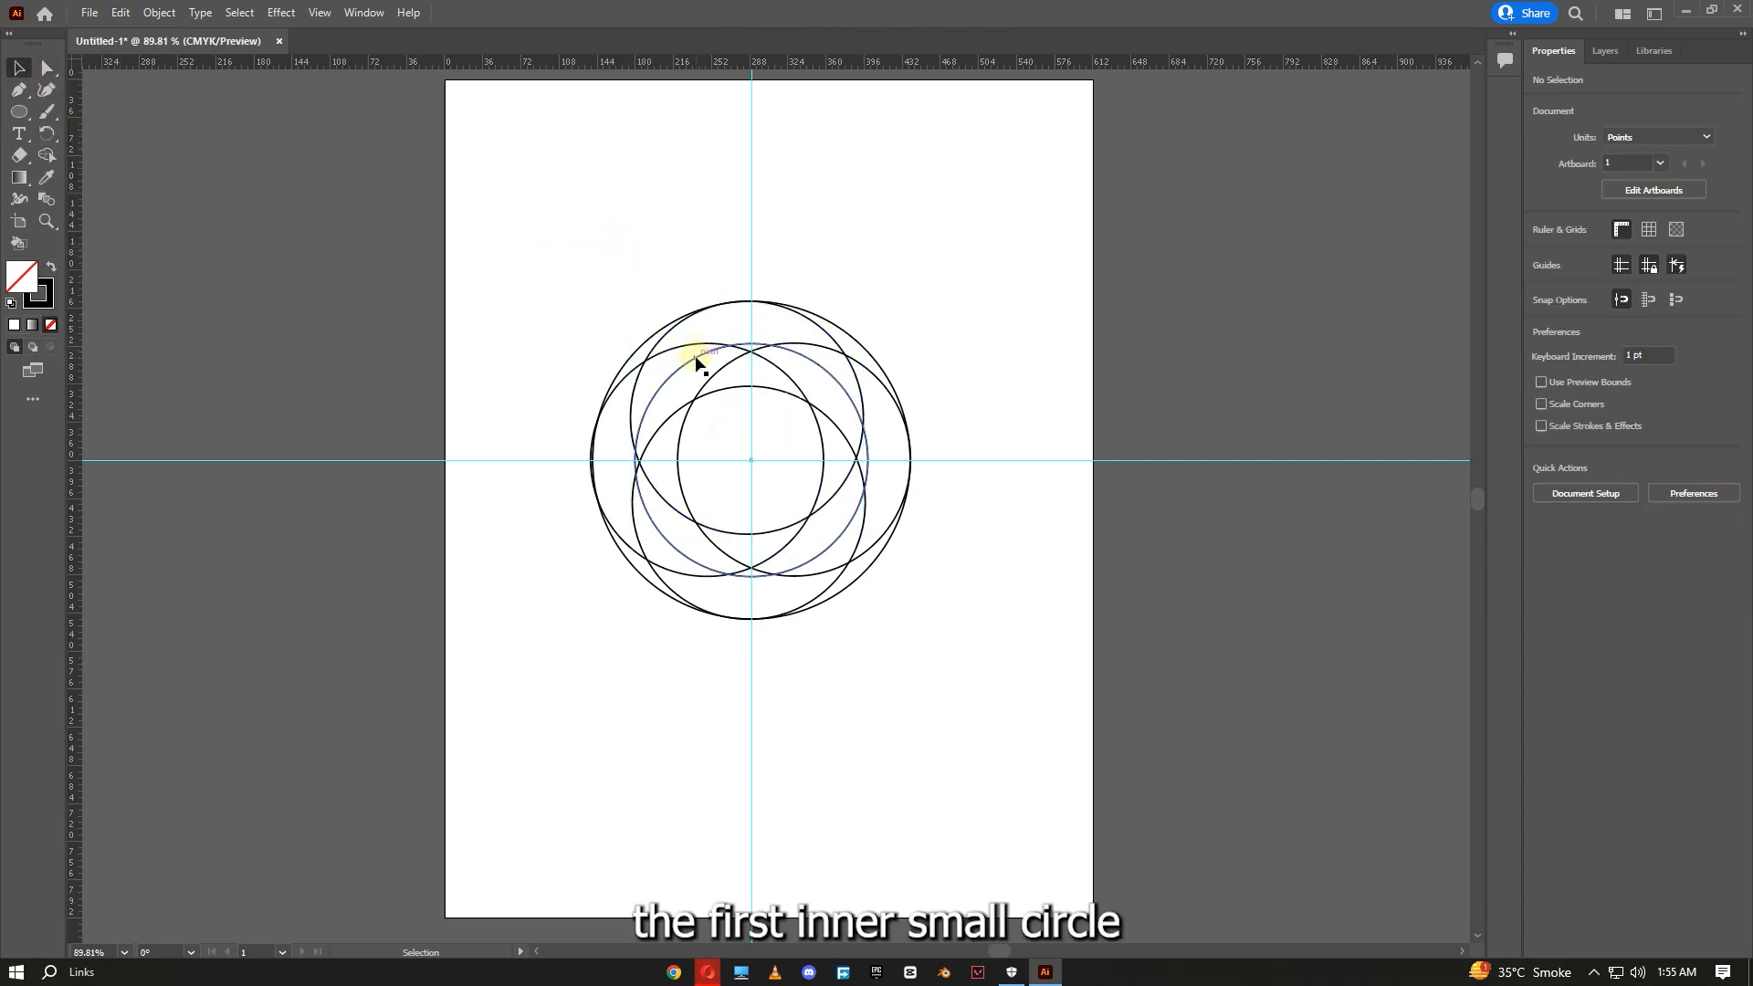
{"action": "left_click_drag", "start_coordinate": [693, 362], "coordinate": [678, 669]}
{"action": "left_click_drag", "start_coordinate": [955, 662], "coordinate": [624, 800]}
{"action": "key", "text": "Delete"}
- Select all circles and use the Shape Builder to merge regions into three swirling crescent shapes
{"action": "left_click_drag", "start_coordinate": [1026, 251], "coordinate": [506, 668]}
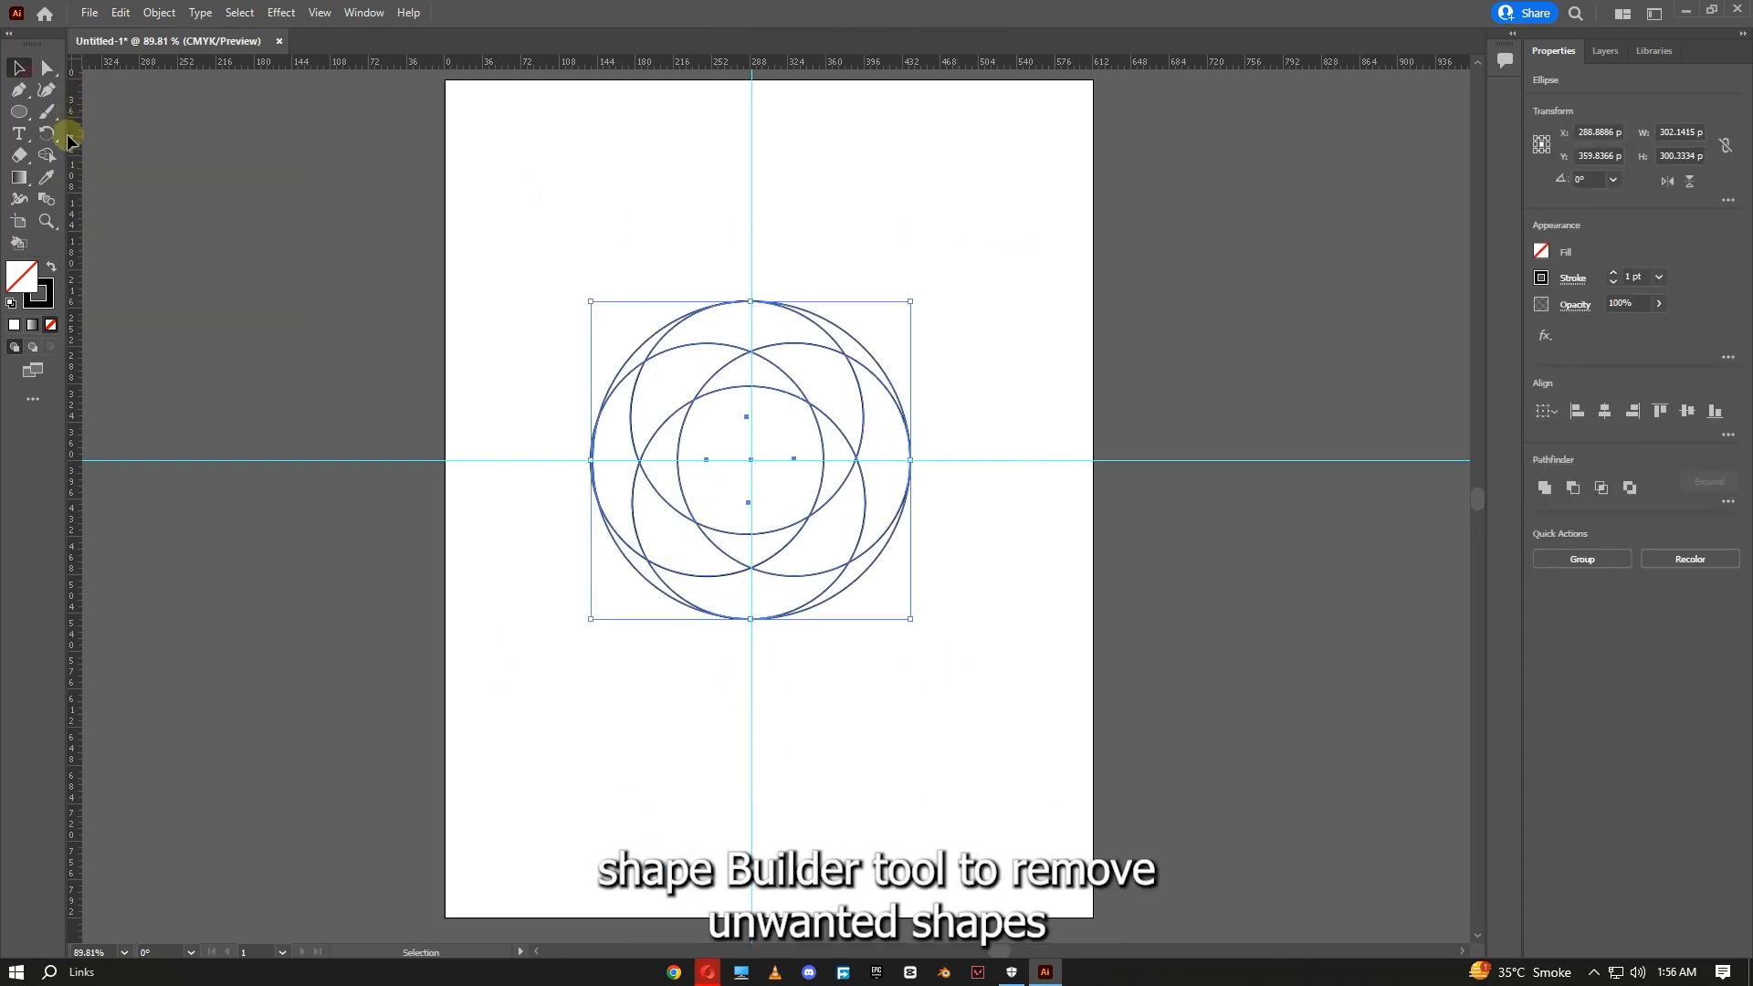
{"action": "left_click", "coordinate": [47, 157]}
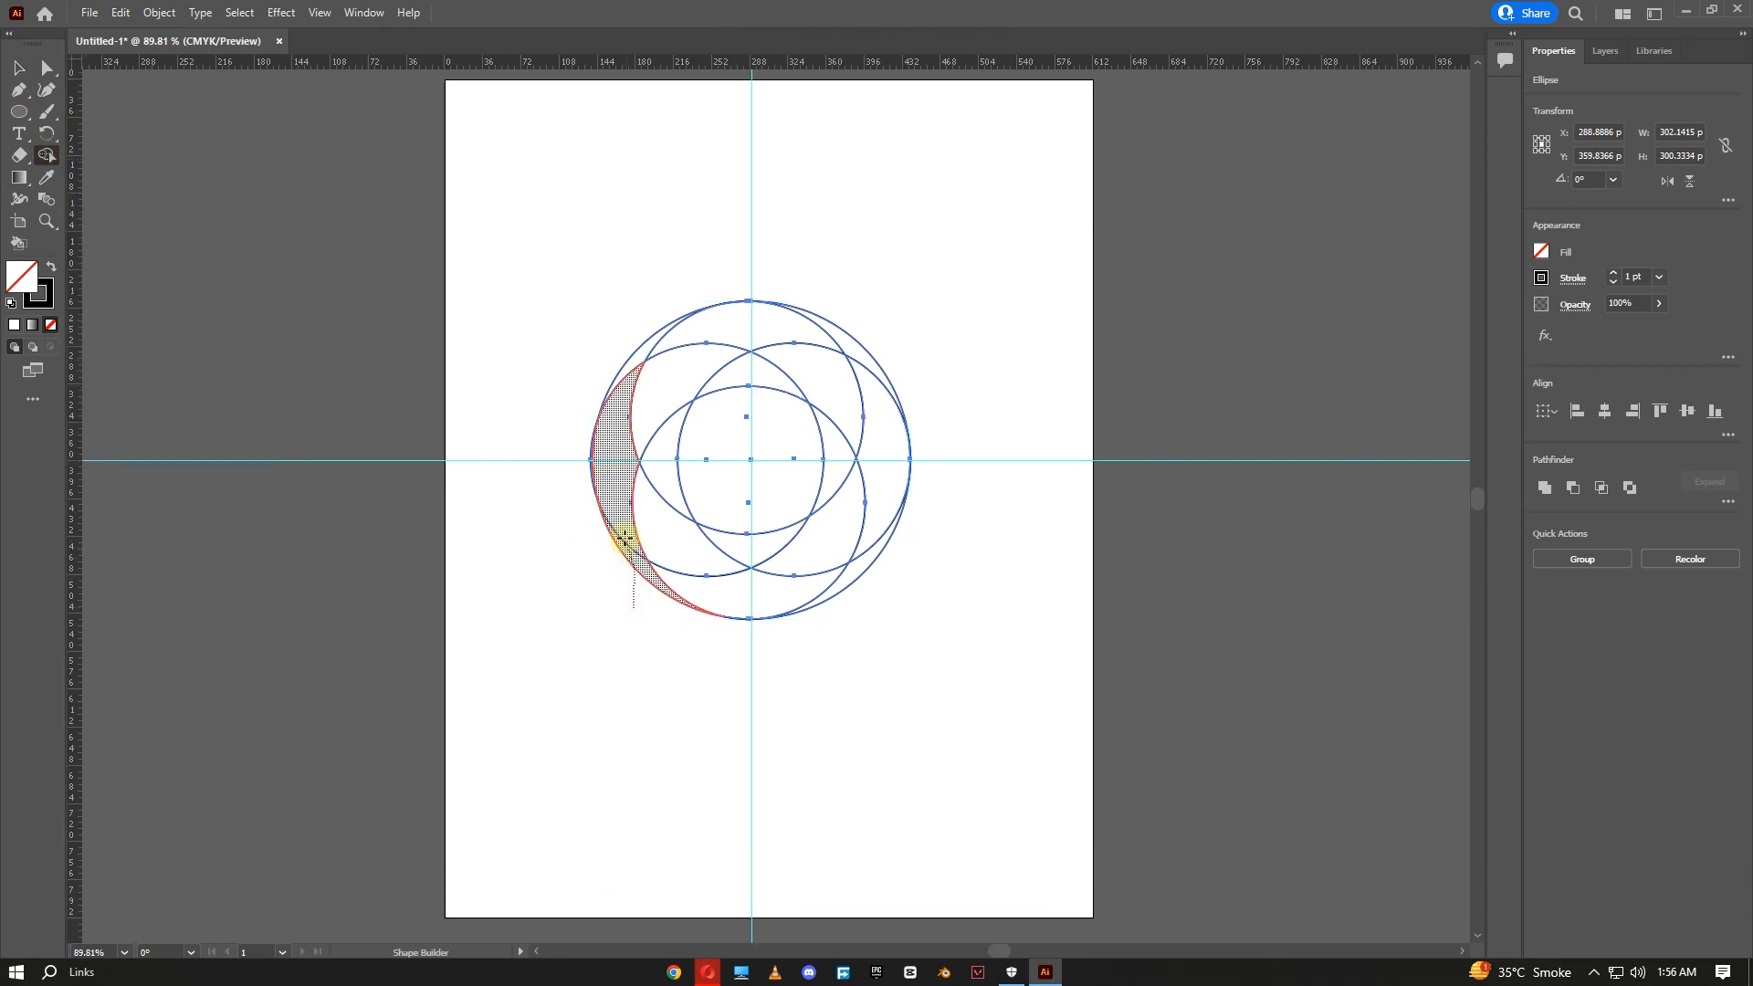
{"action": "mouse_move", "coordinate": [626, 429]}
{"action": "left_mouse_down"}
{"action": "mouse_move", "coordinate": [662, 382]}
{"action": "mouse_move", "coordinate": [736, 371]}
{"action": "left_mouse_up"}
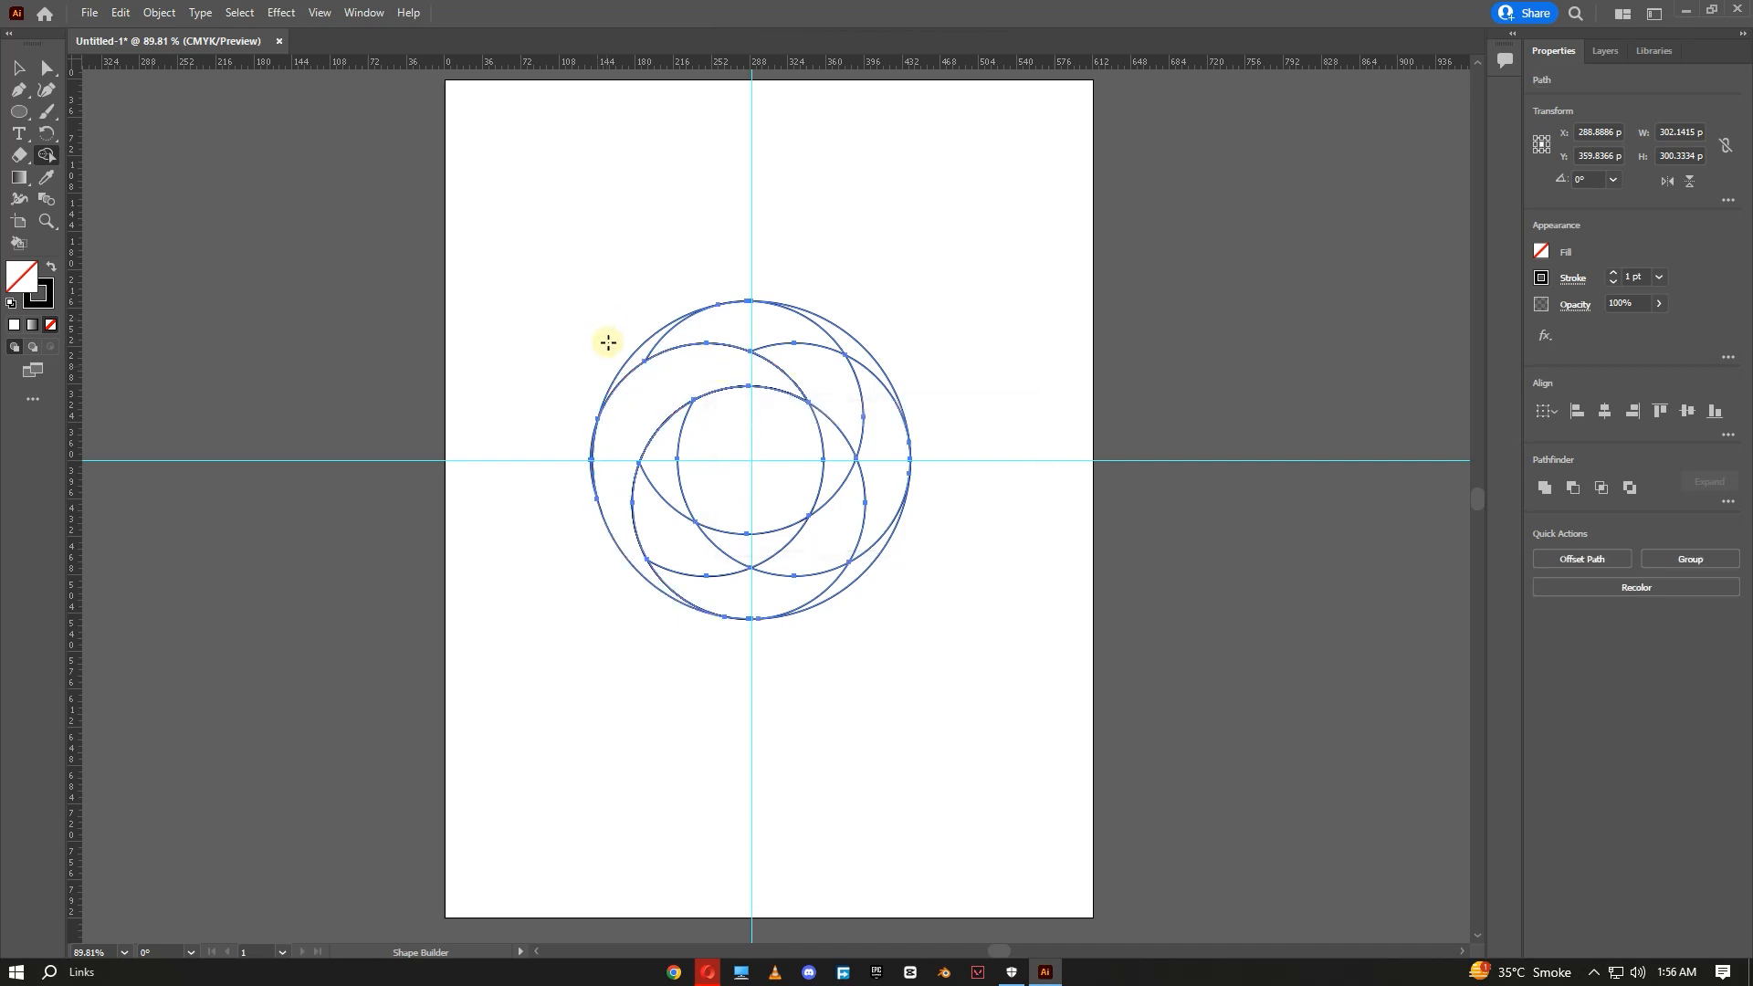
{"action": "mouse_move", "coordinate": [630, 343]}
{"action": "left_mouse_down"}
{"action": "mouse_move", "coordinate": [704, 329]}
{"action": "mouse_move", "coordinate": [830, 395]}
{"action": "mouse_move", "coordinate": [835, 433]}
{"action": "left_mouse_up"}
{"action": "mouse_move", "coordinate": [848, 327]}
{"action": "left_mouse_down"}
{"action": "mouse_move", "coordinate": [891, 433]}
{"action": "mouse_move", "coordinate": [883, 488]}
{"action": "mouse_move", "coordinate": [835, 531]}
{"action": "mouse_move", "coordinate": [769, 539]}
{"action": "mouse_move", "coordinate": [851, 578]}
{"action": "mouse_move", "coordinate": [727, 588]}
{"action": "mouse_move", "coordinate": [676, 537]}
{"action": "mouse_move", "coordinate": [678, 470]}
{"action": "left_mouse_up"}
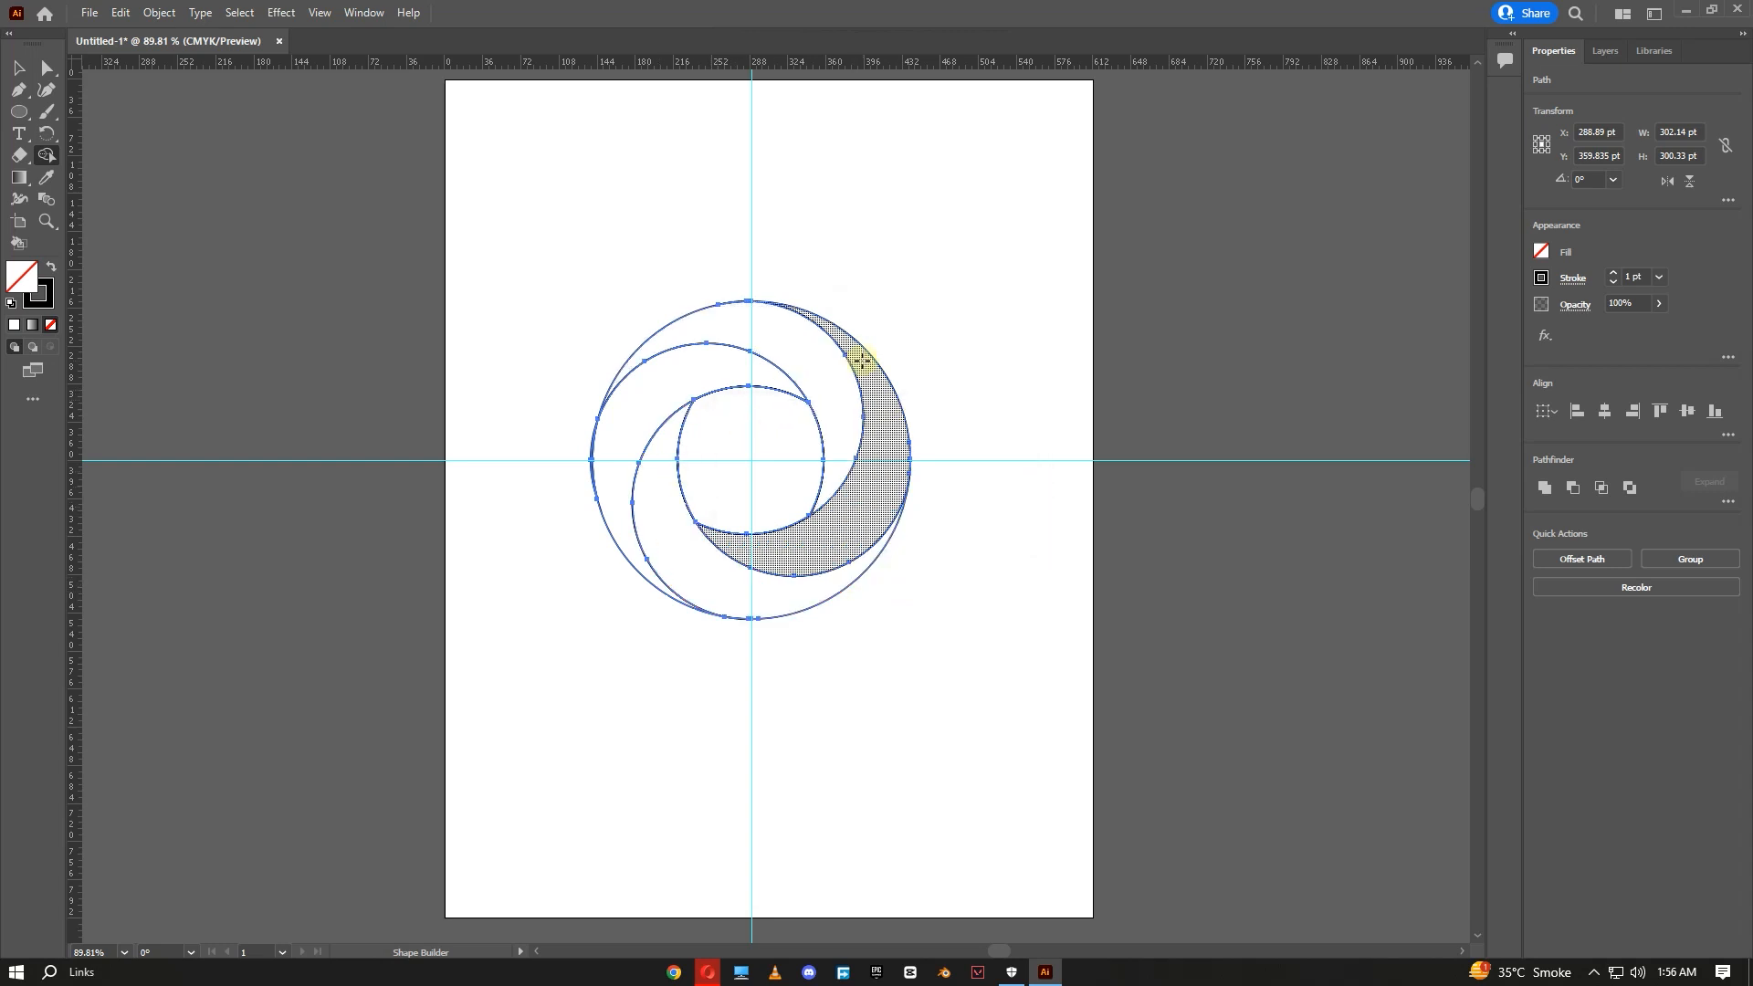
{"action": "left_click", "coordinate": [22, 68]}
{"action": "left_click", "coordinate": [221, 189]}
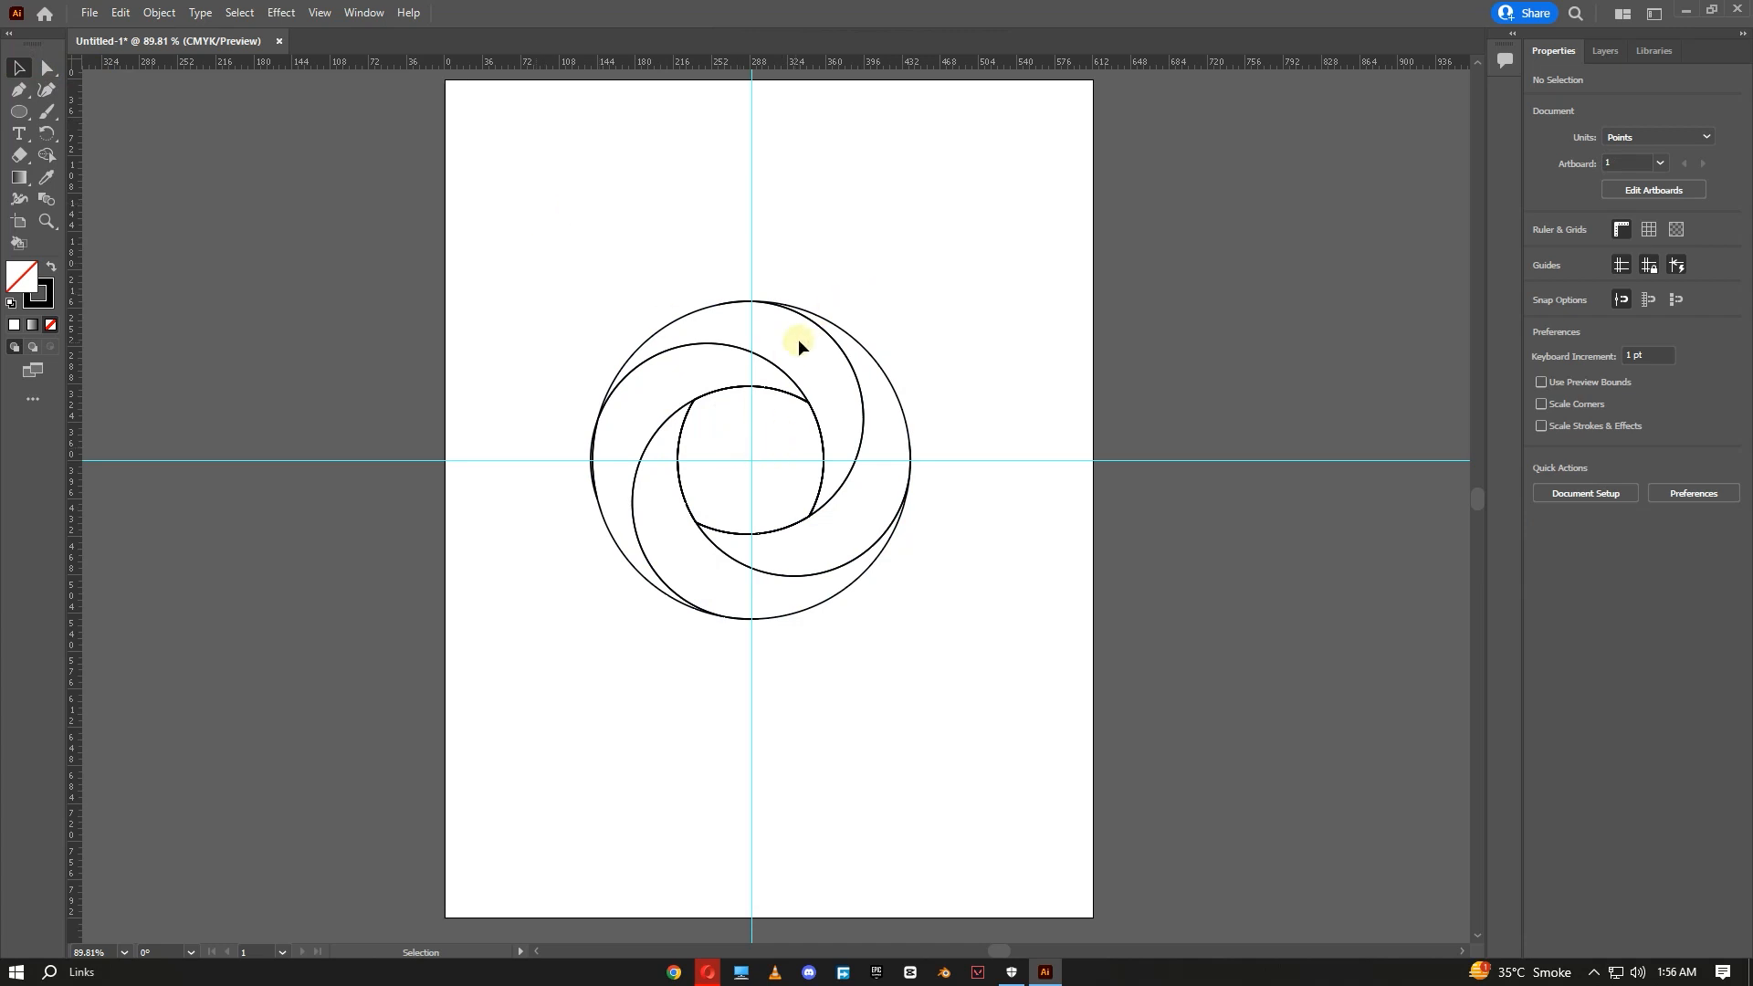
{"action": "left_click_drag", "start_coordinate": [923, 272], "coordinate": [584, 665]}
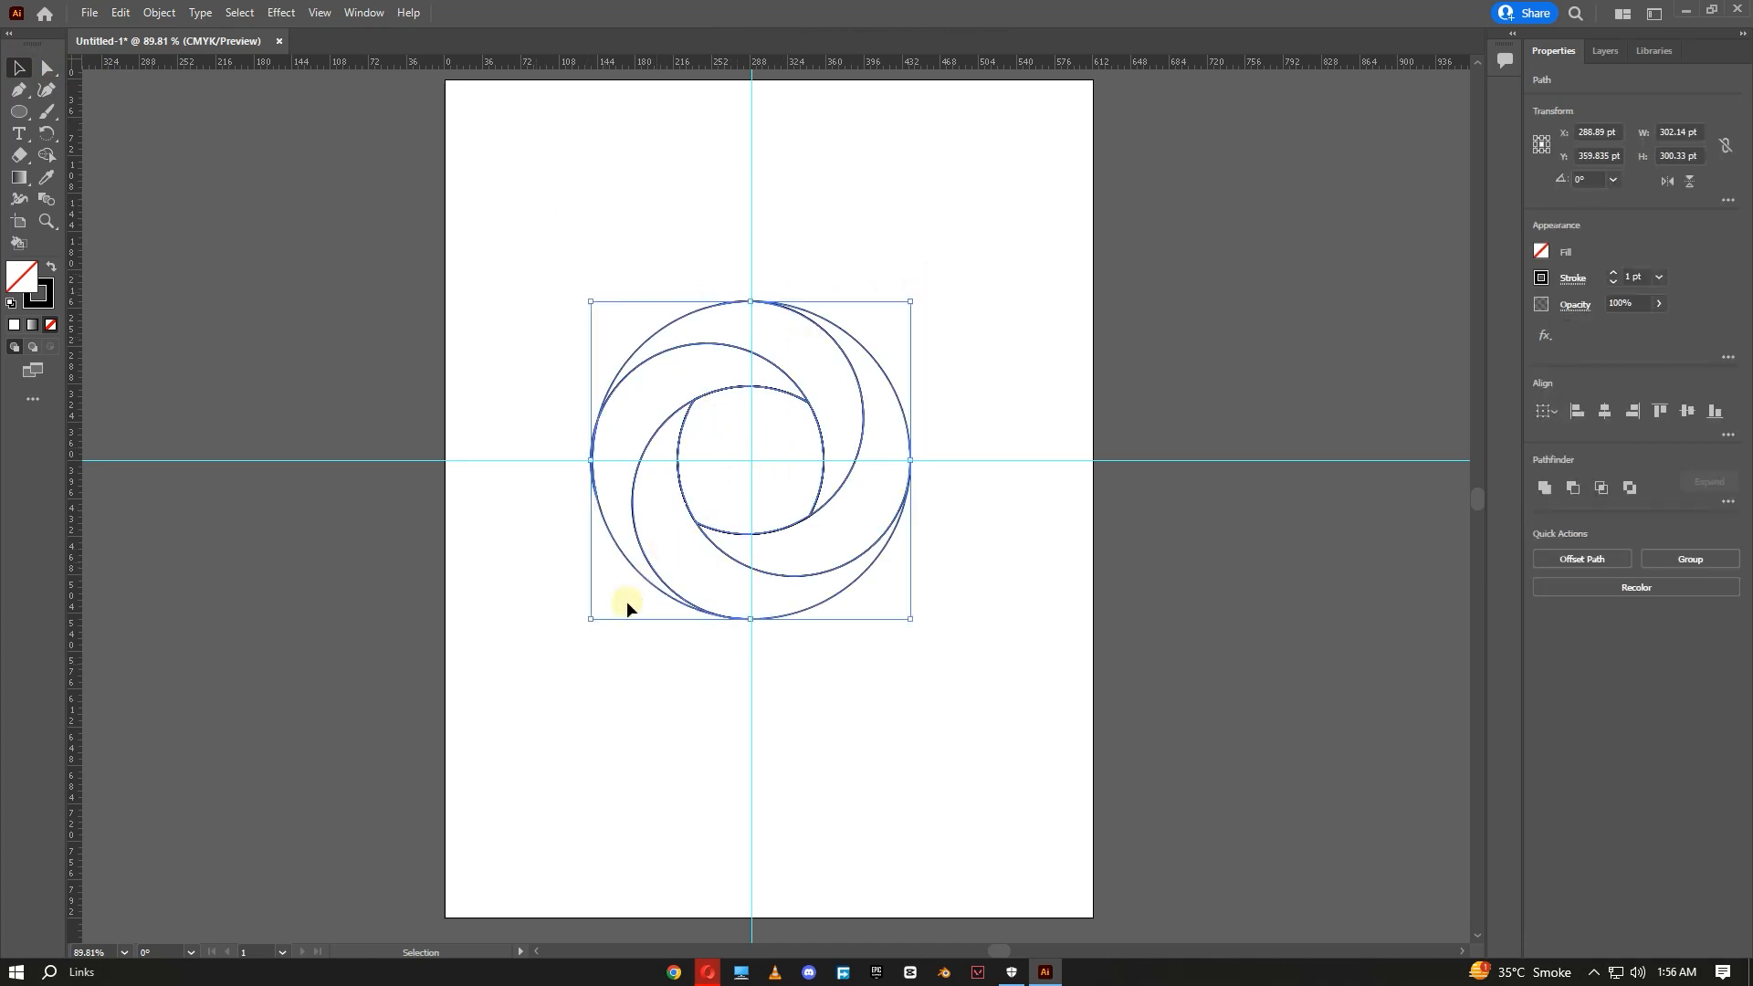
{"action": "left_click", "coordinate": [620, 664]}
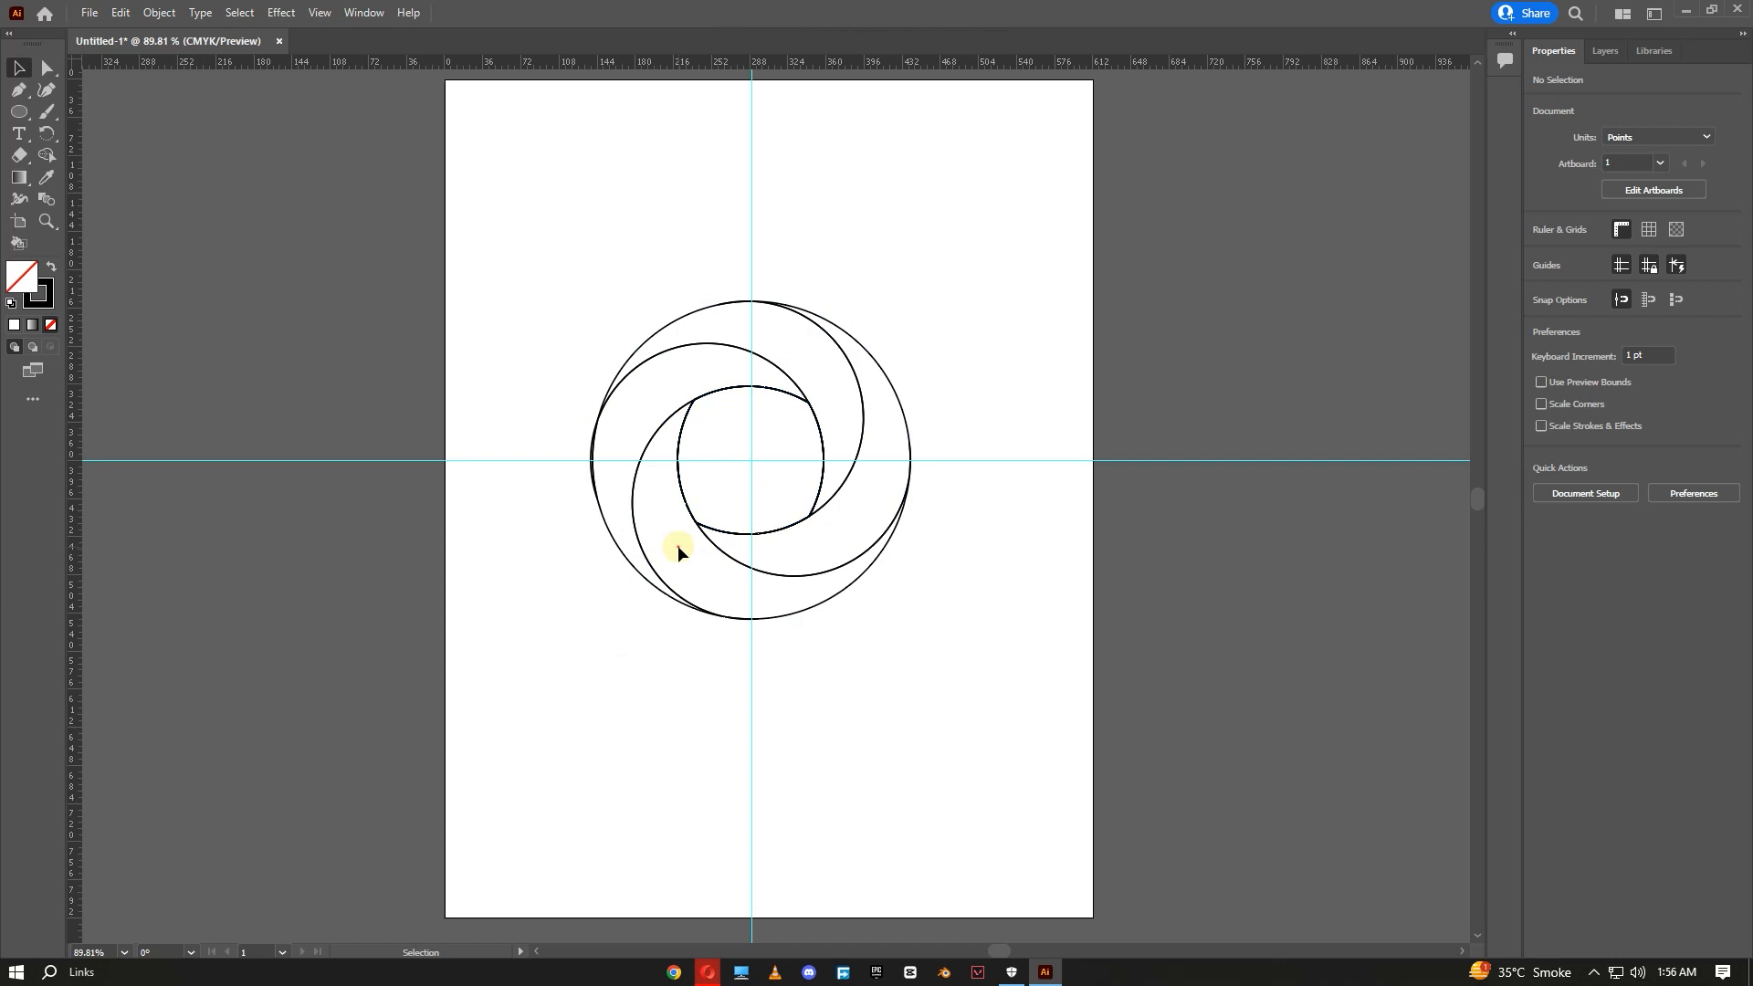
{"action": "left_click", "coordinate": [679, 459]}
{"action": "left_click_drag", "start_coordinate": [918, 273], "coordinate": [600, 673]}
{"action": "left_click", "coordinate": [619, 657]}
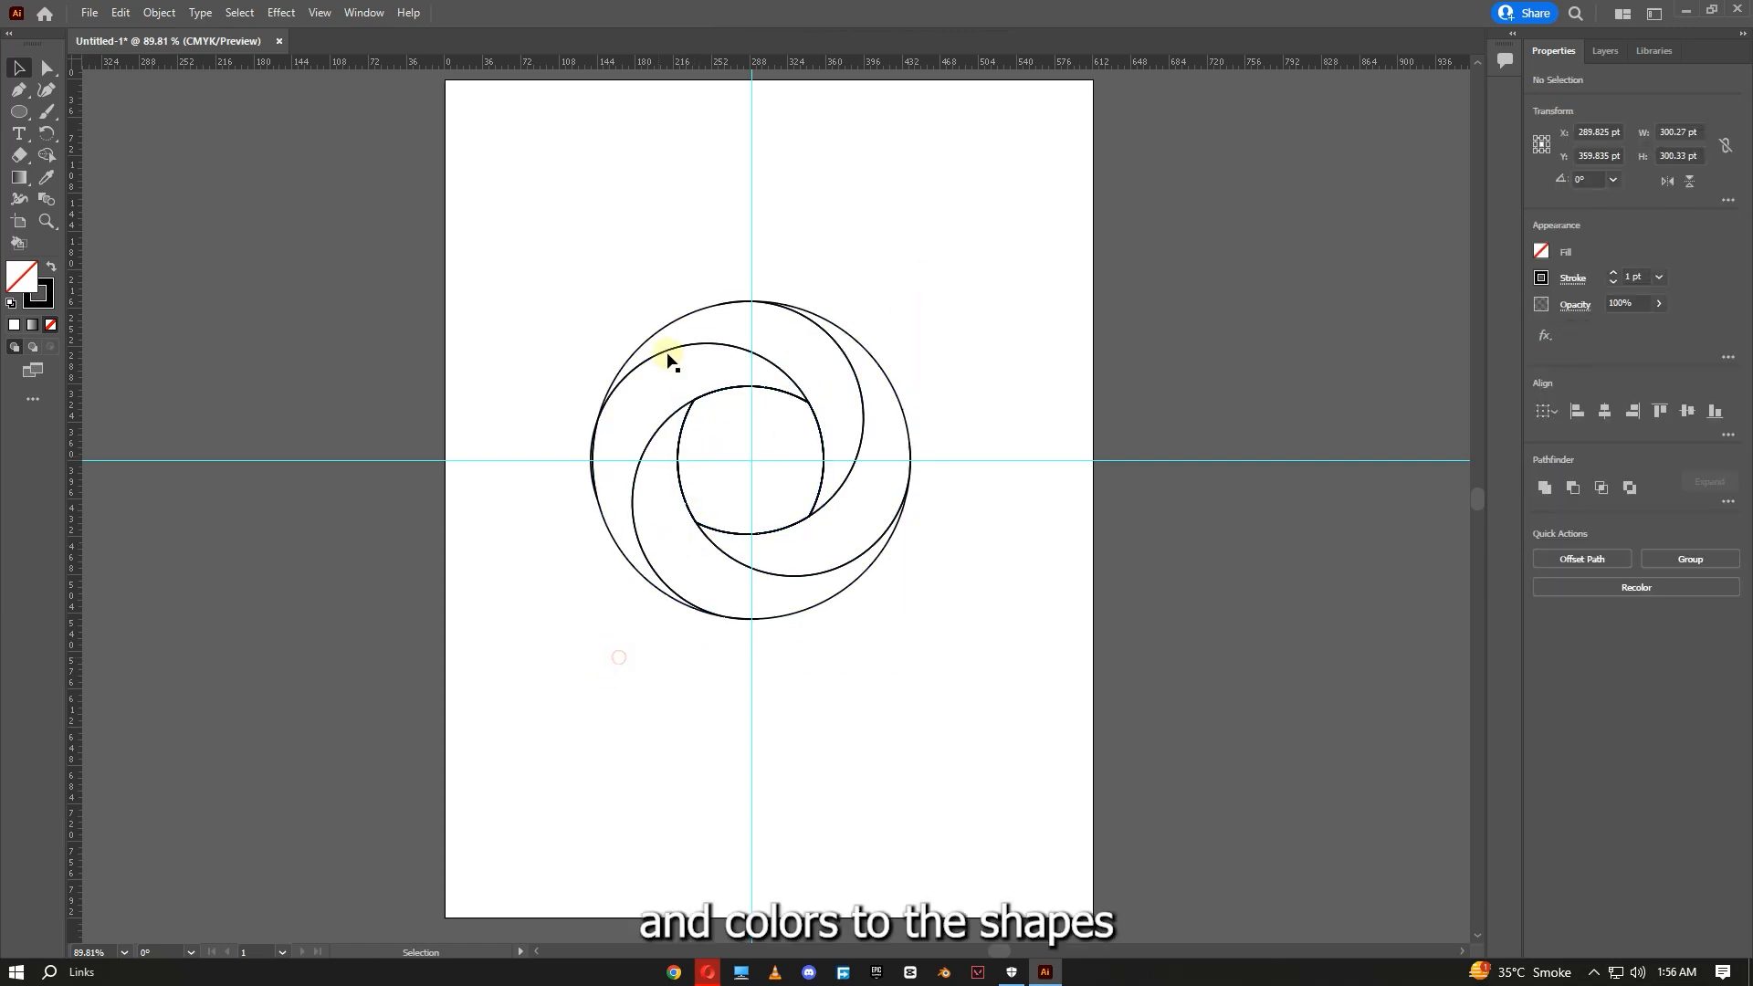
- Select the left crescent shape and give it an orange fill from the colour spectrum
{"action": "left_click", "coordinate": [626, 372]}
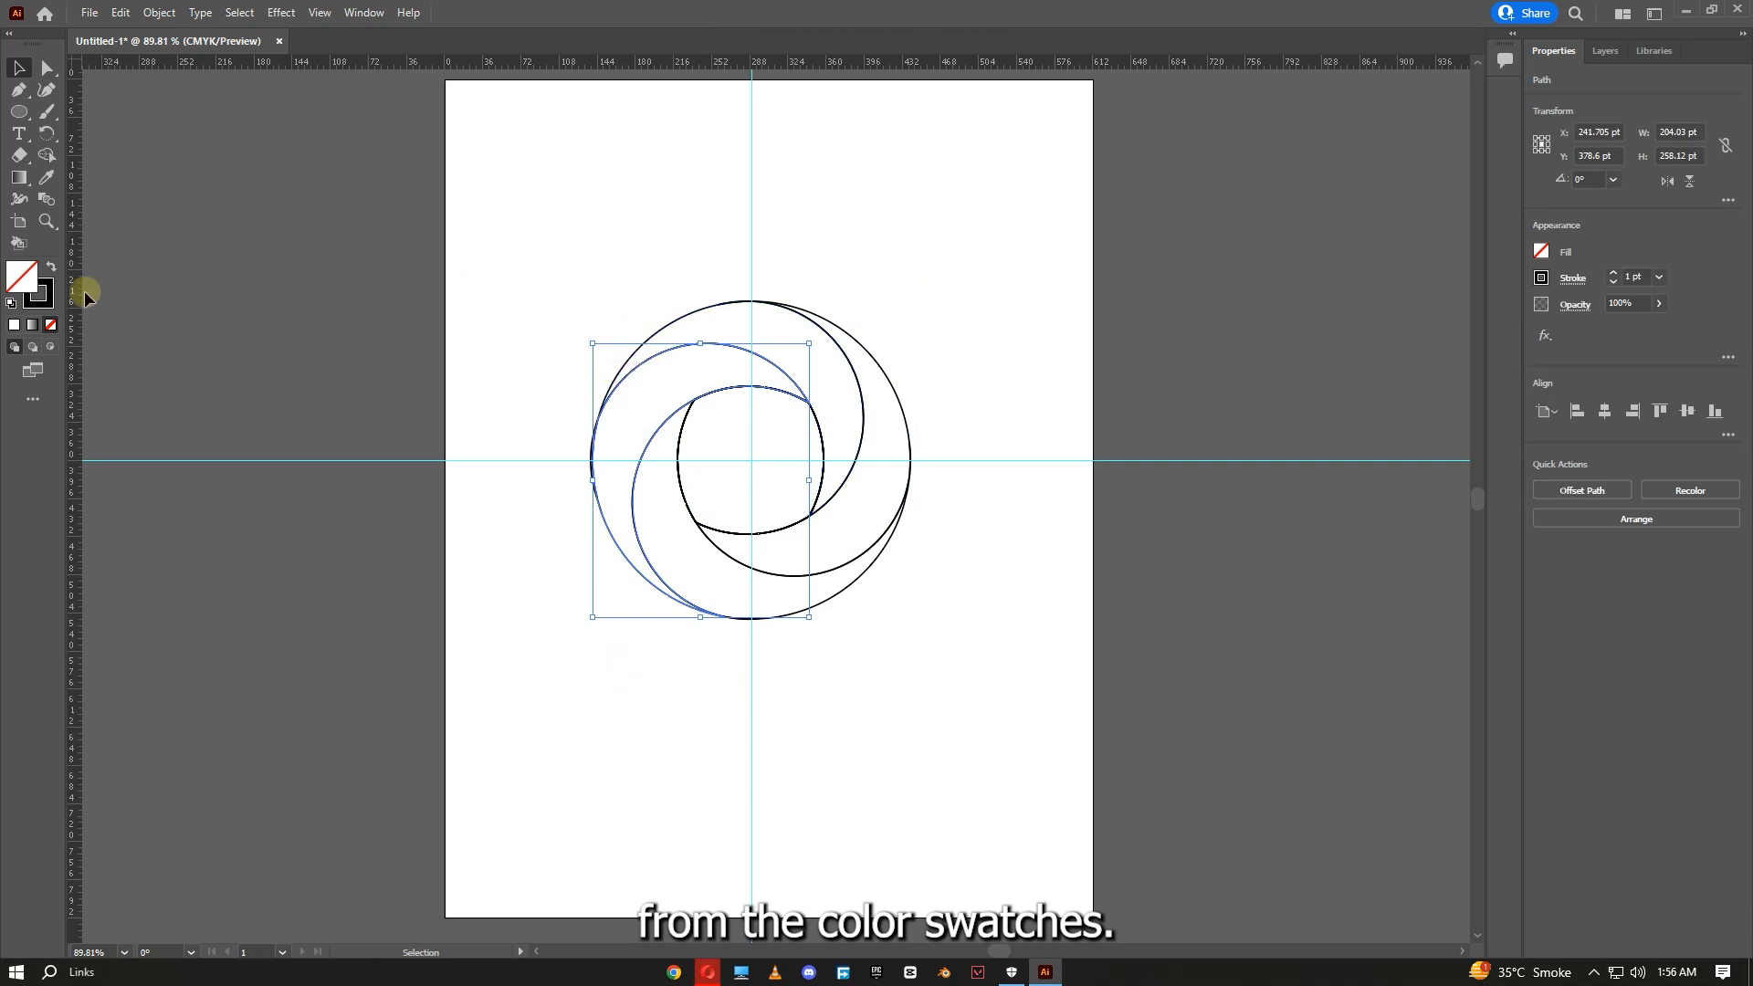
{"action": "left_click", "coordinate": [13, 324]}
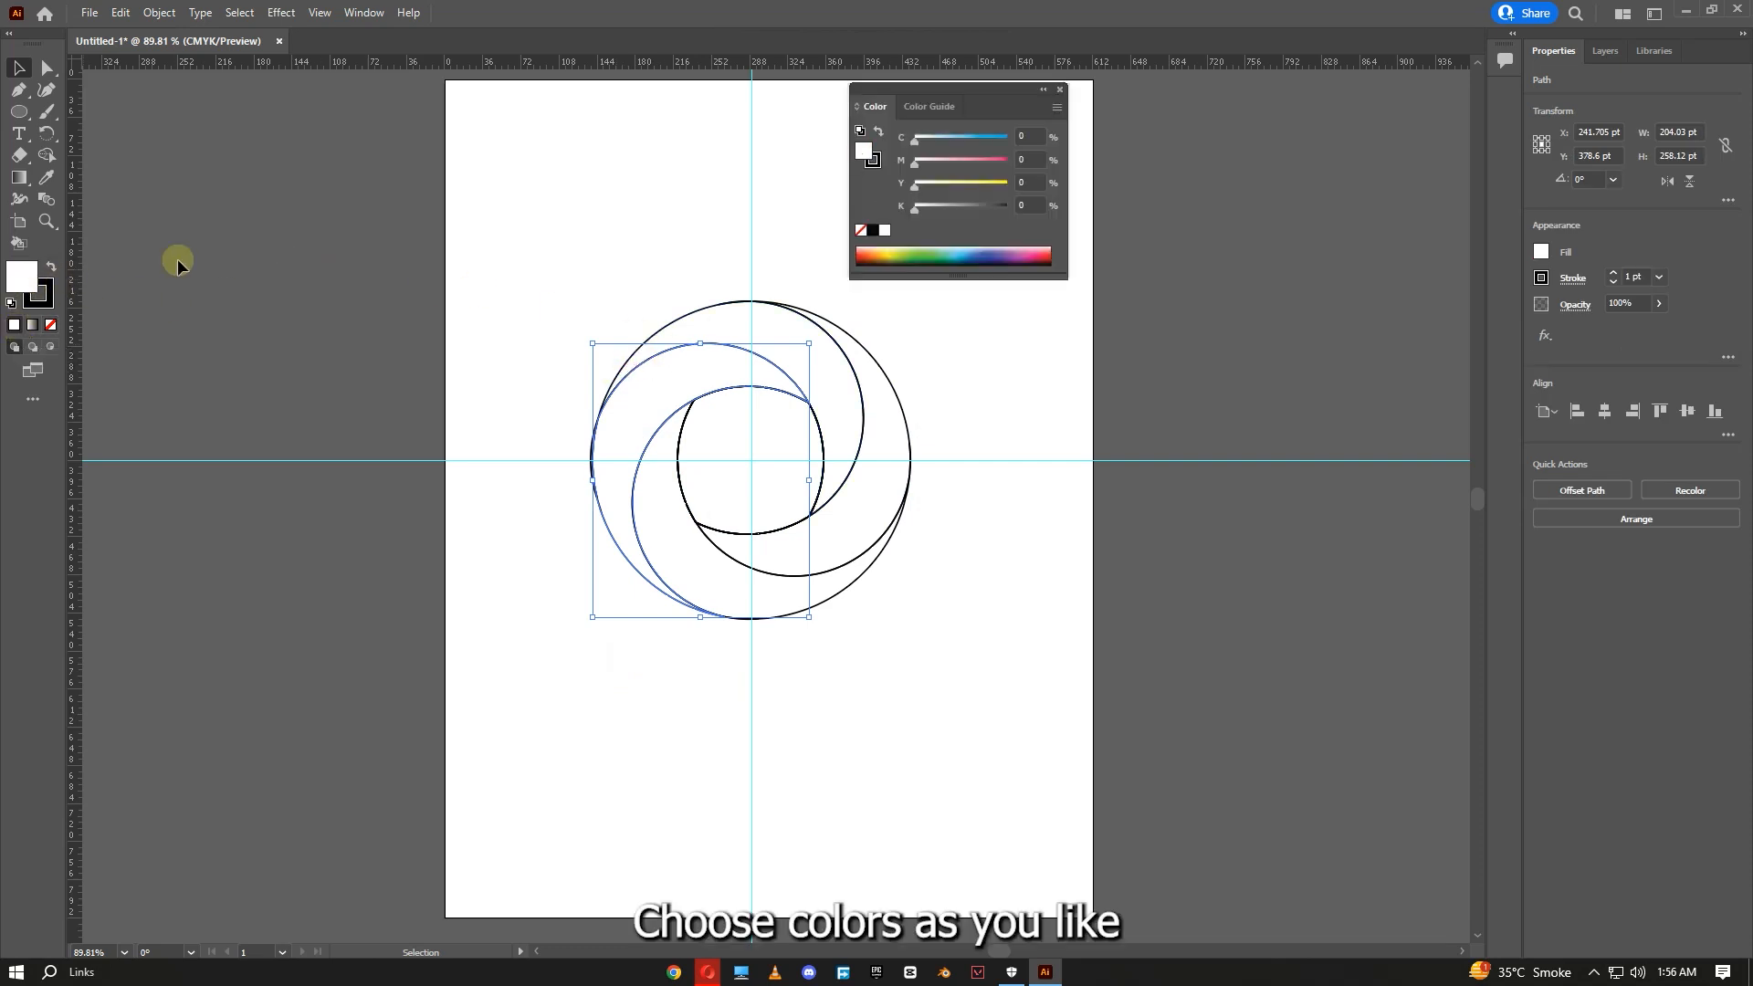
{"action": "left_click", "coordinate": [865, 252]}
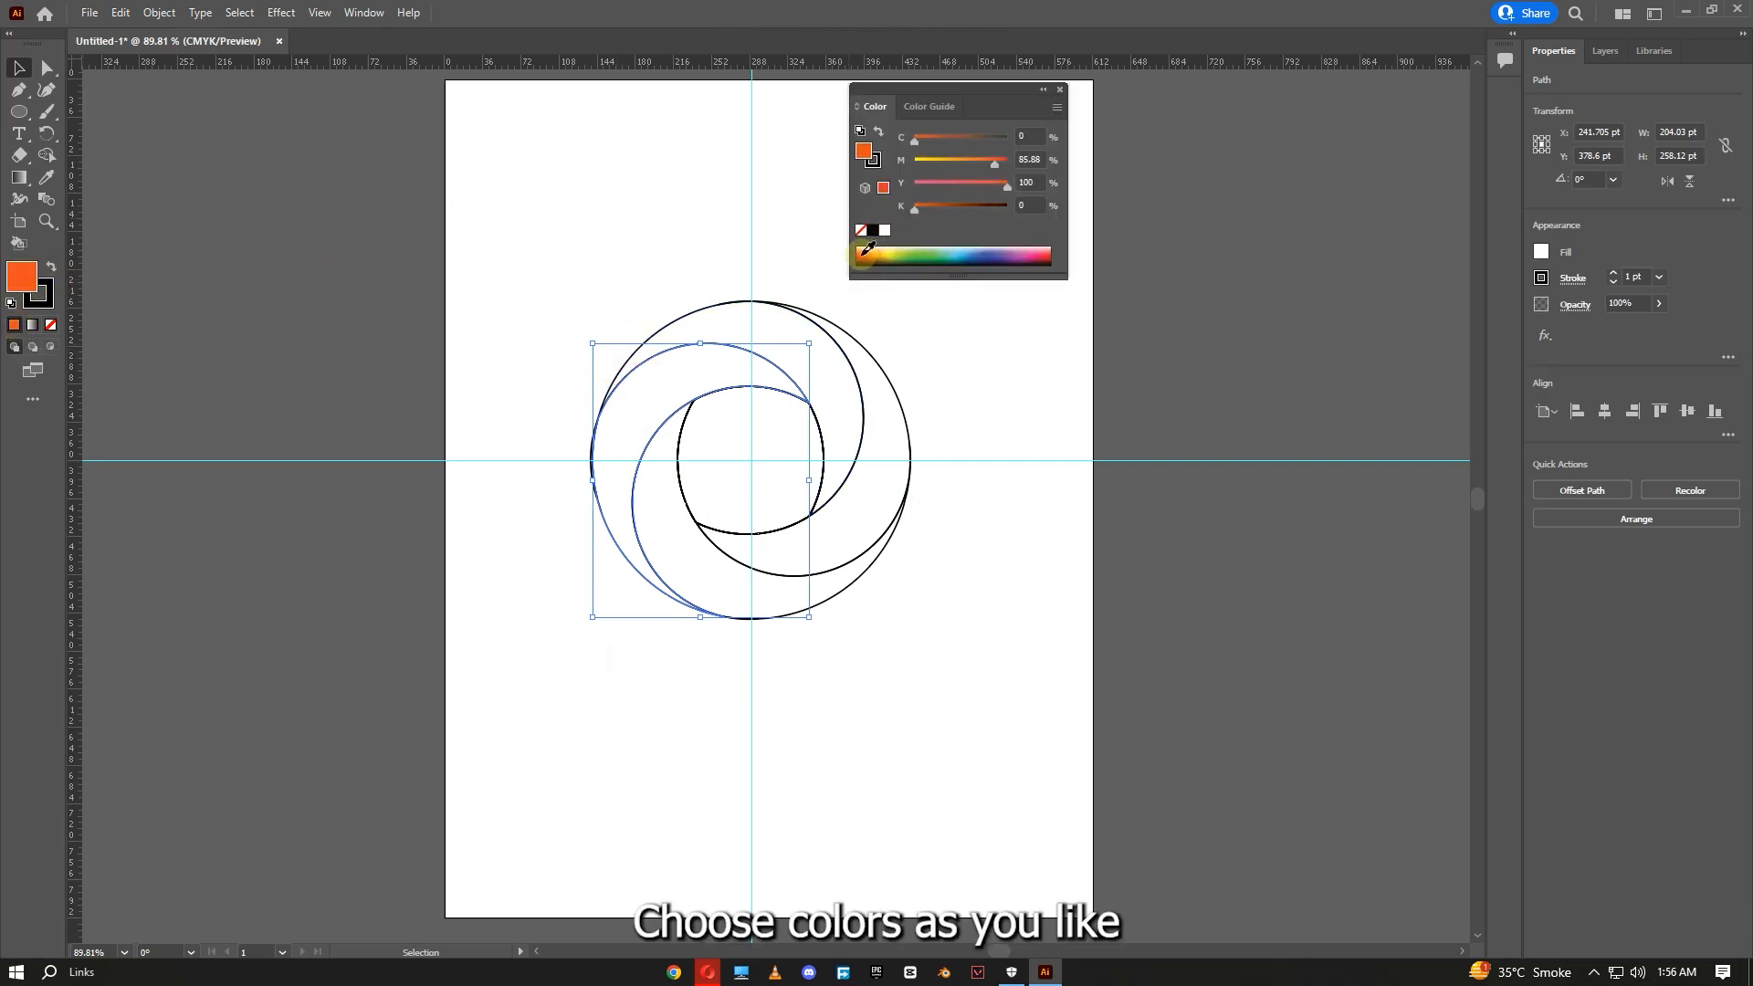
- Change the left crescent's fill to red and fill the top crescent green from the colour spectrum
{"action": "left_click", "coordinate": [856, 254]}
{"action": "left_click", "coordinate": [852, 249]}
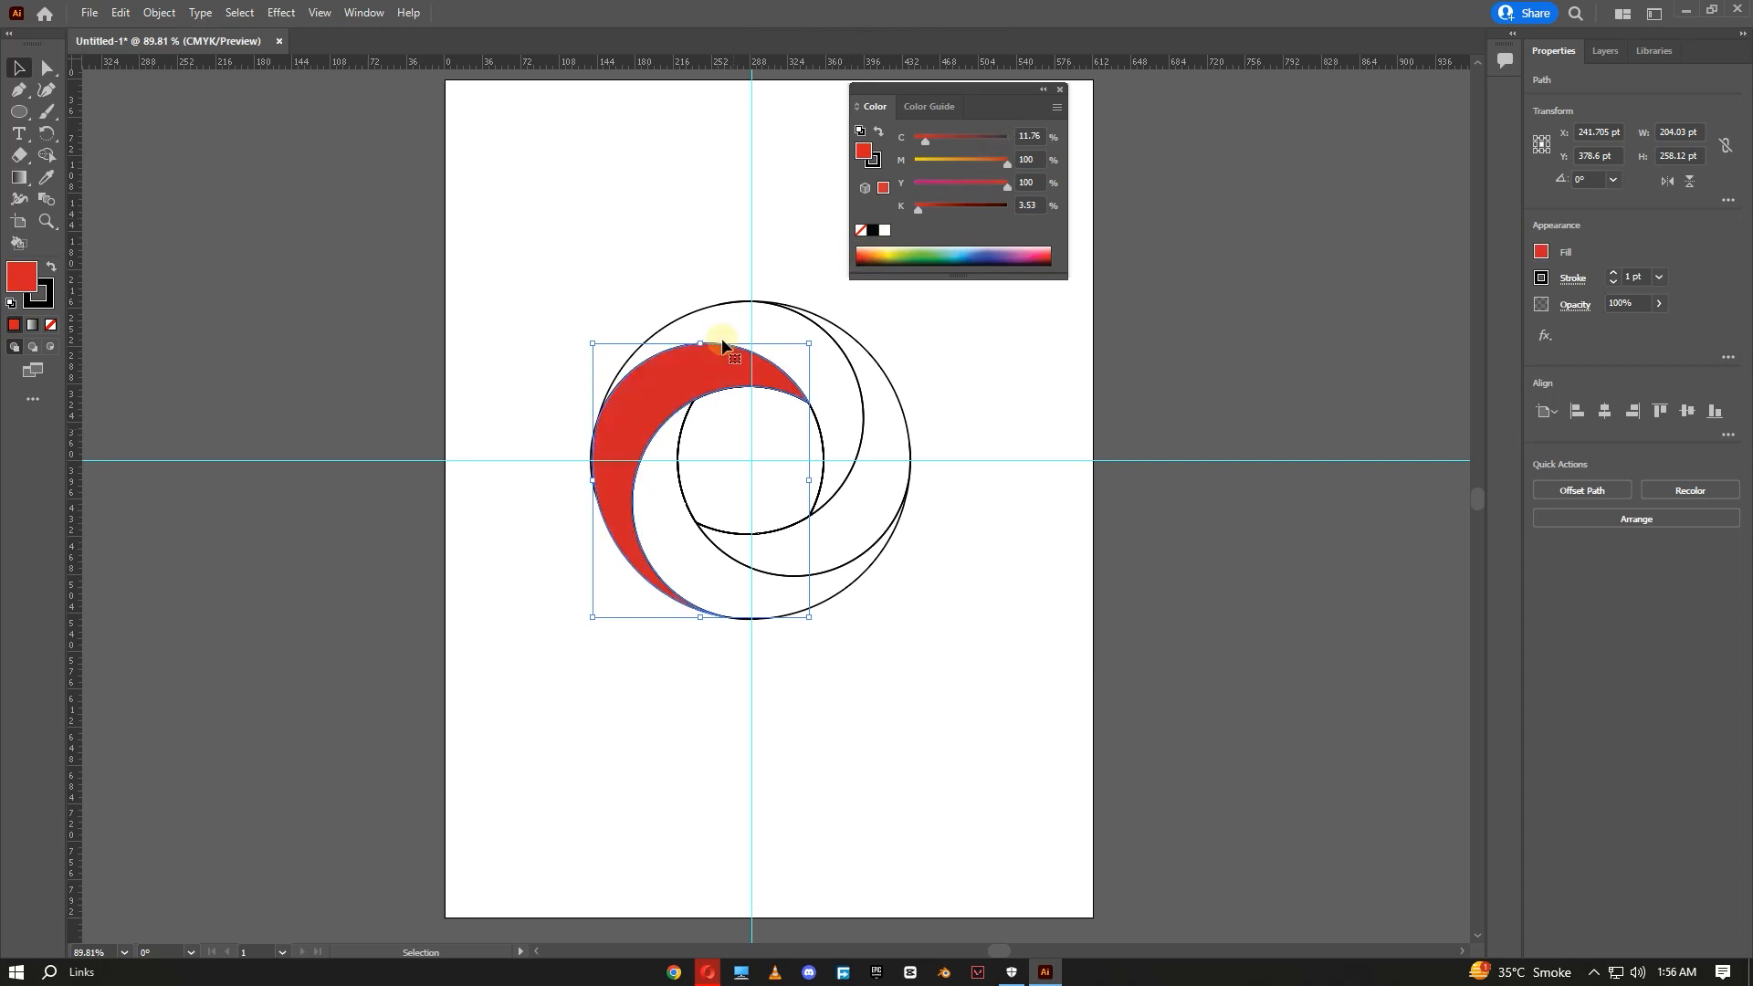
{"action": "left_click", "coordinate": [728, 302]}
{"action": "left_click", "coordinate": [917, 253]}
{"action": "left_click_drag", "start_coordinate": [917, 249], "coordinate": [922, 249]}
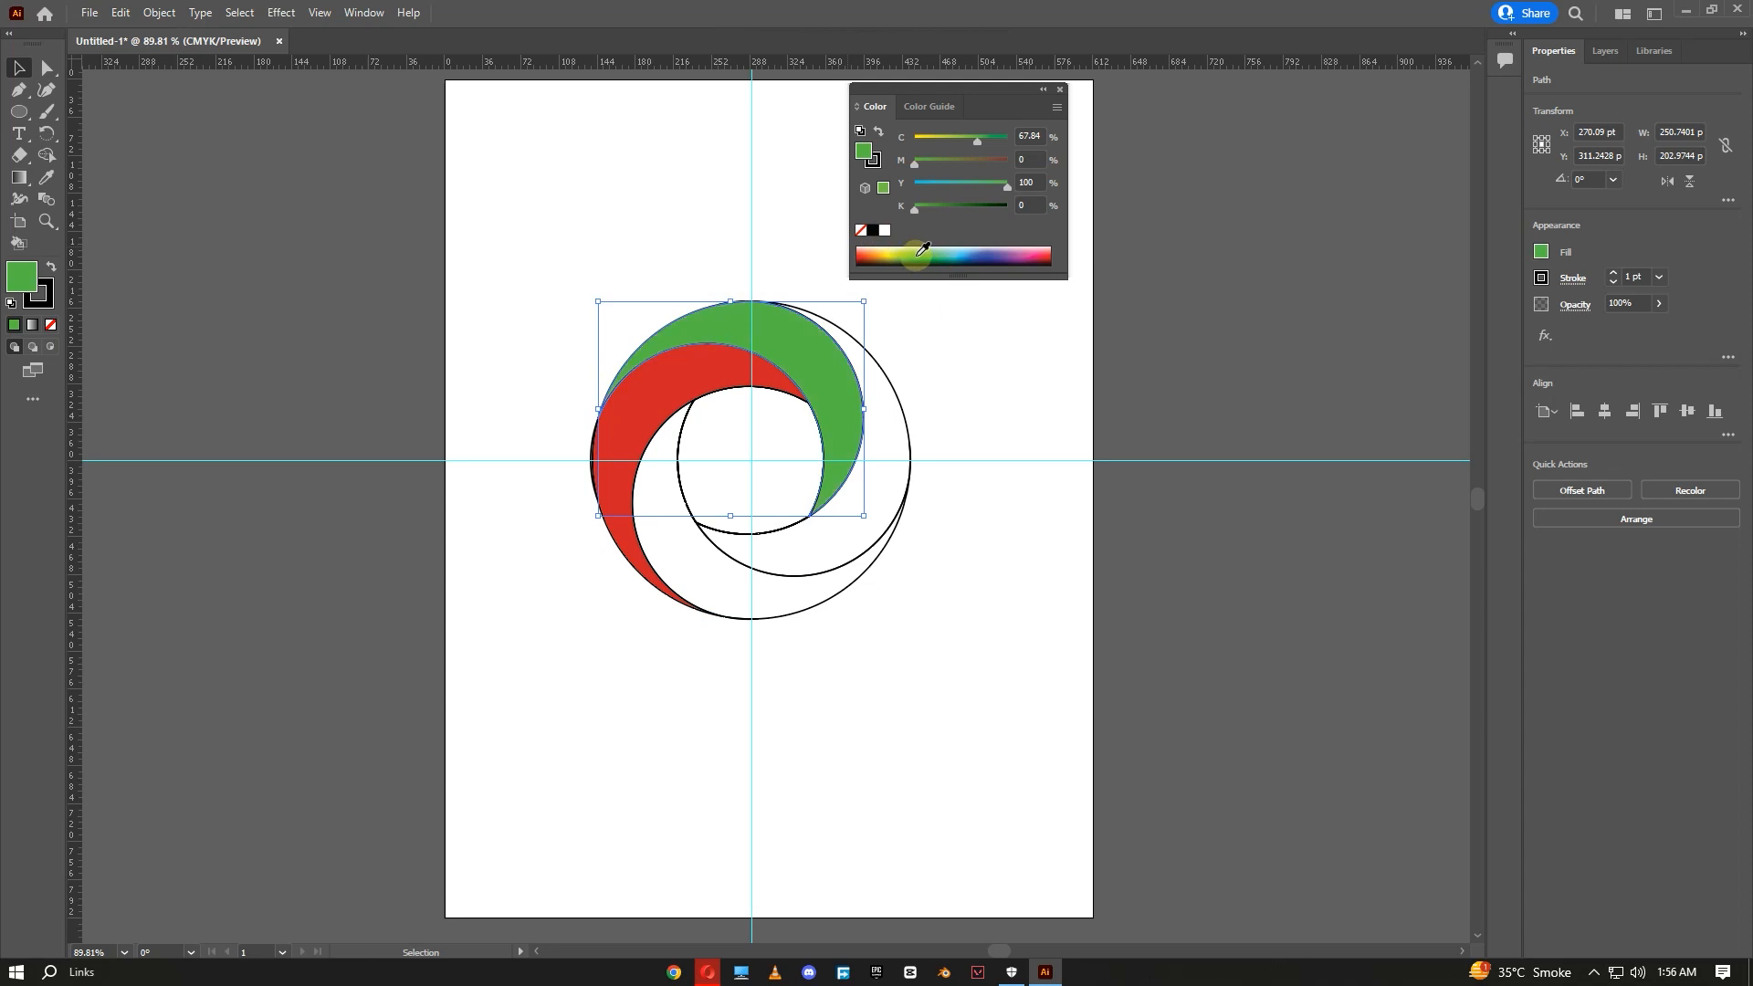
- Fill the right crescent blue and the bottom crescent yellow from the colour spectrum
{"action": "left_click", "coordinate": [904, 393]}
{"action": "left_click", "coordinate": [948, 248]}
{"action": "left_click_drag", "start_coordinate": [948, 248], "coordinate": [997, 253]}
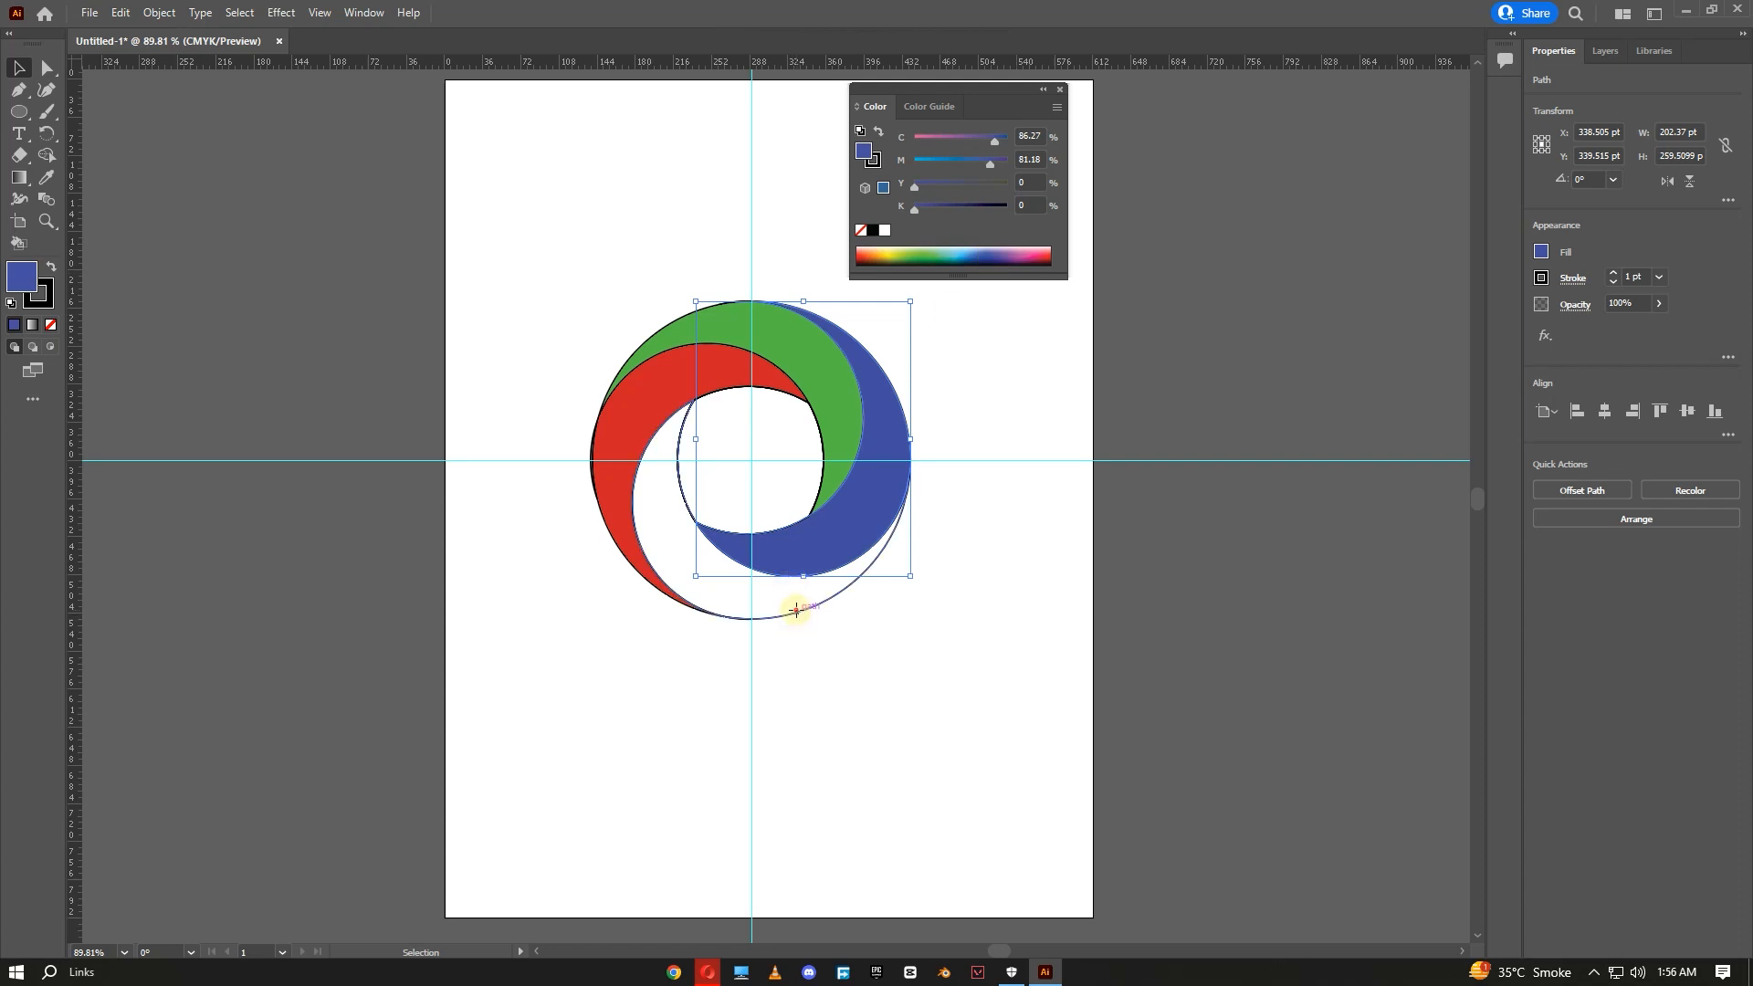
{"action": "left_click", "coordinate": [802, 617]}
{"action": "left_click_drag", "start_coordinate": [951, 249], "coordinate": [896, 240]}
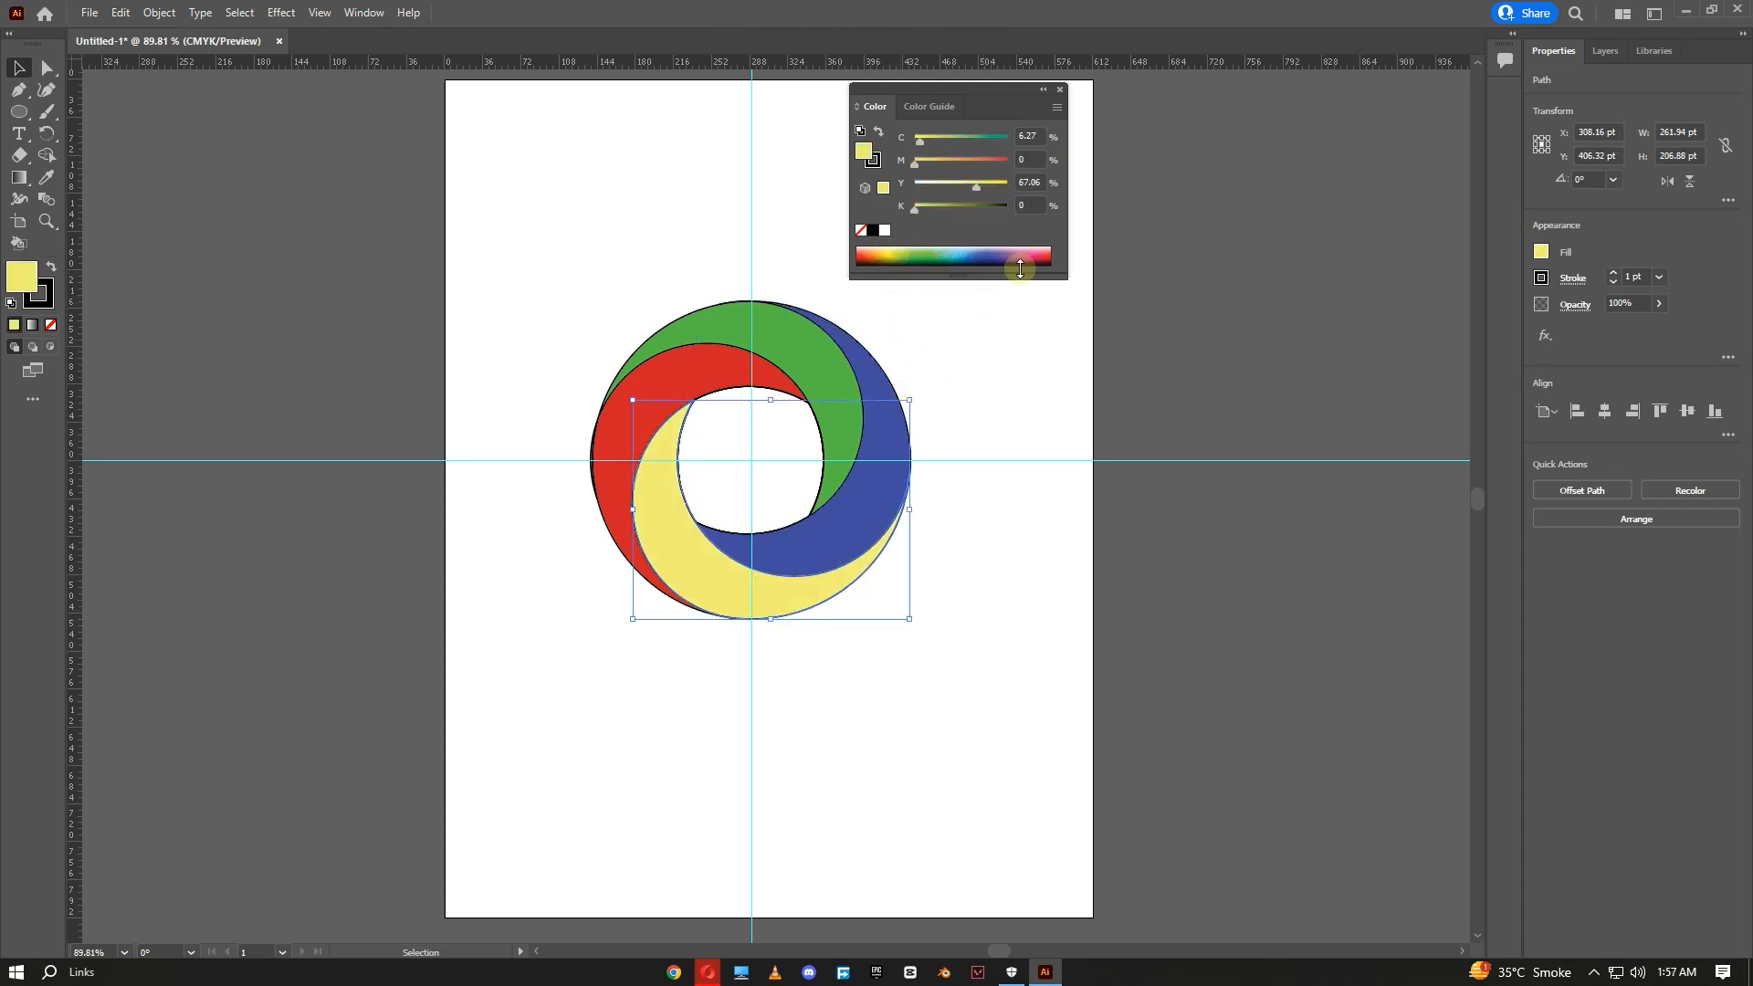
- Select all the crescent shapes and set their stroke to none to remove the outlines
{"action": "left_click", "coordinate": [1059, 88]}
{"action": "left_click_drag", "start_coordinate": [963, 286], "coordinate": [545, 653]}
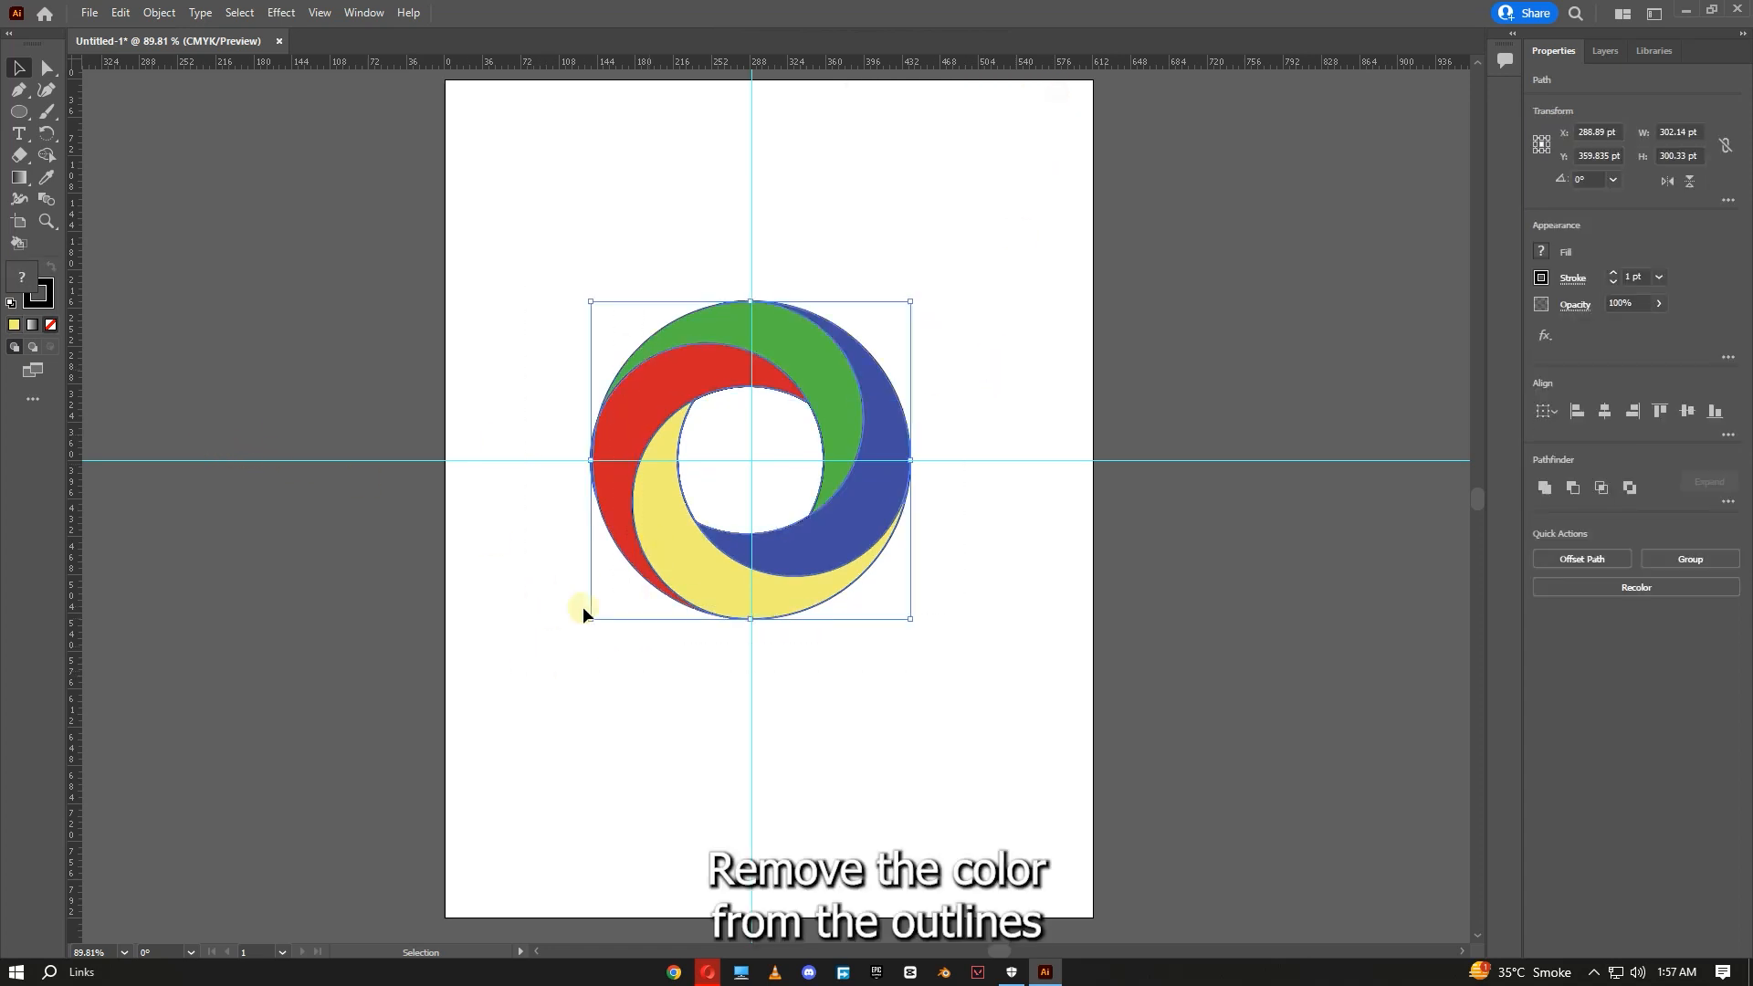
{"action": "left_click", "coordinate": [38, 294]}
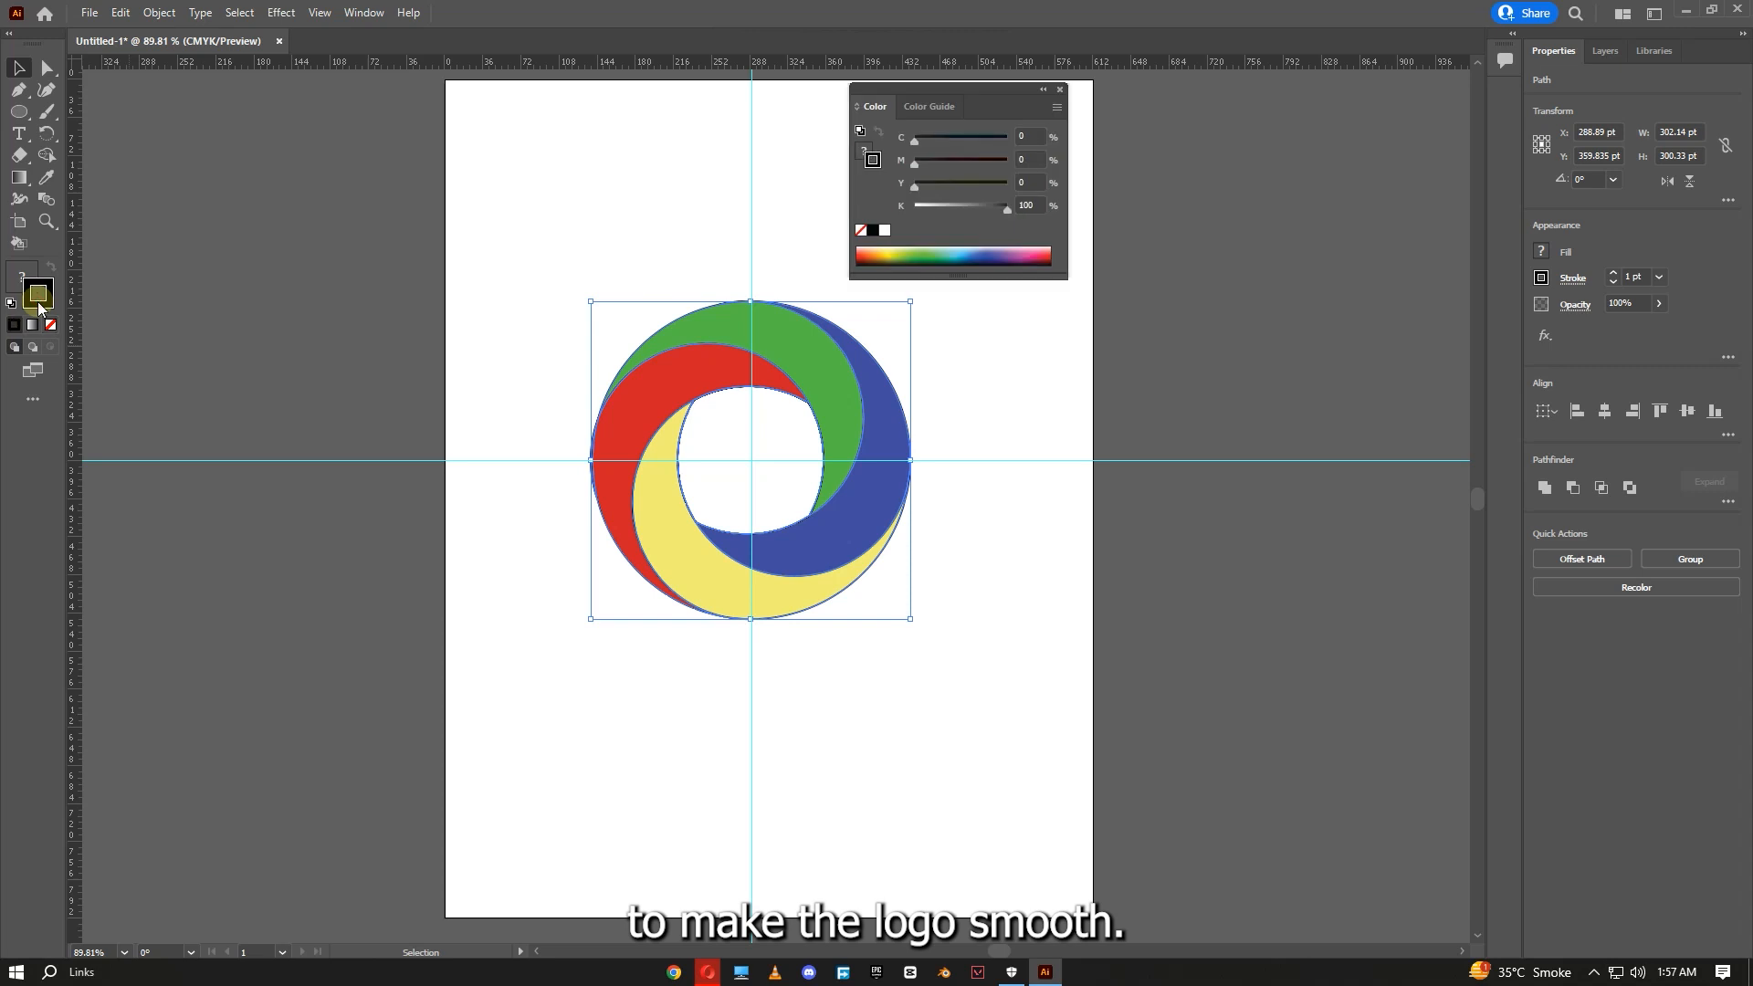
{"action": "left_click", "coordinate": [51, 325]}
{"action": "left_click", "coordinate": [318, 355]}
{"action": "left_click", "coordinate": [1019, 138]}
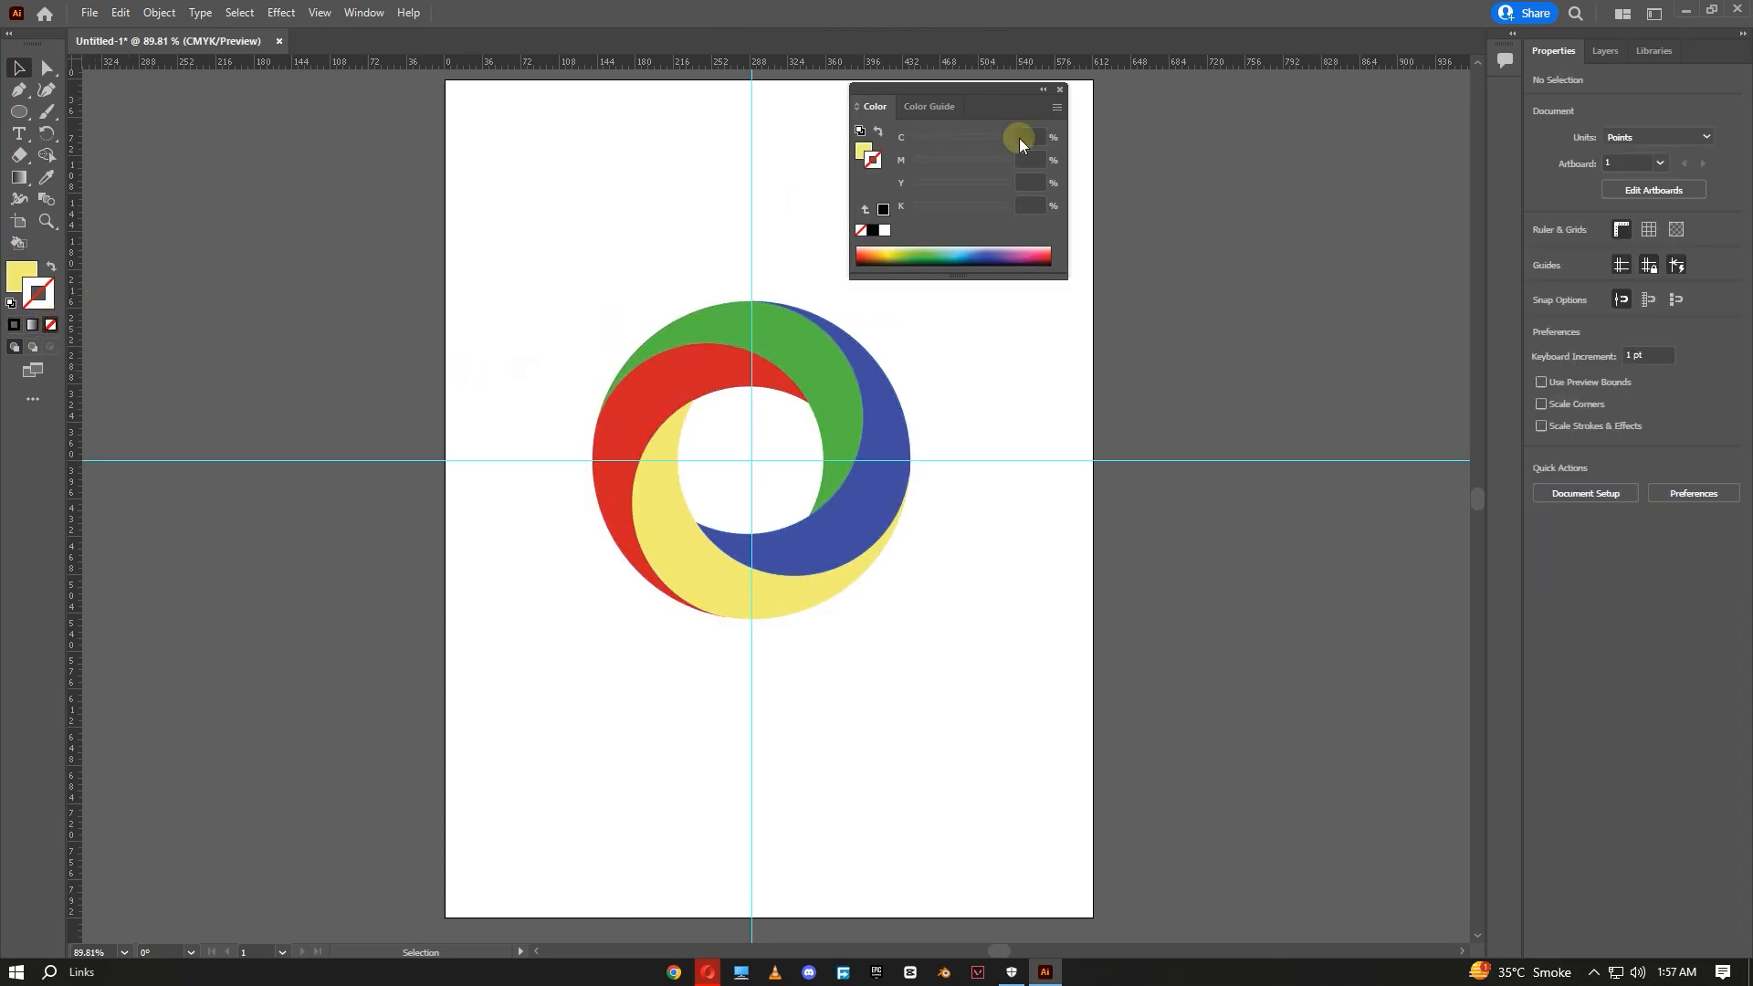
{"action": "left_click", "coordinate": [1059, 90]}
{"action": "left_click_drag", "start_coordinate": [1059, 253], "coordinate": [539, 692]}
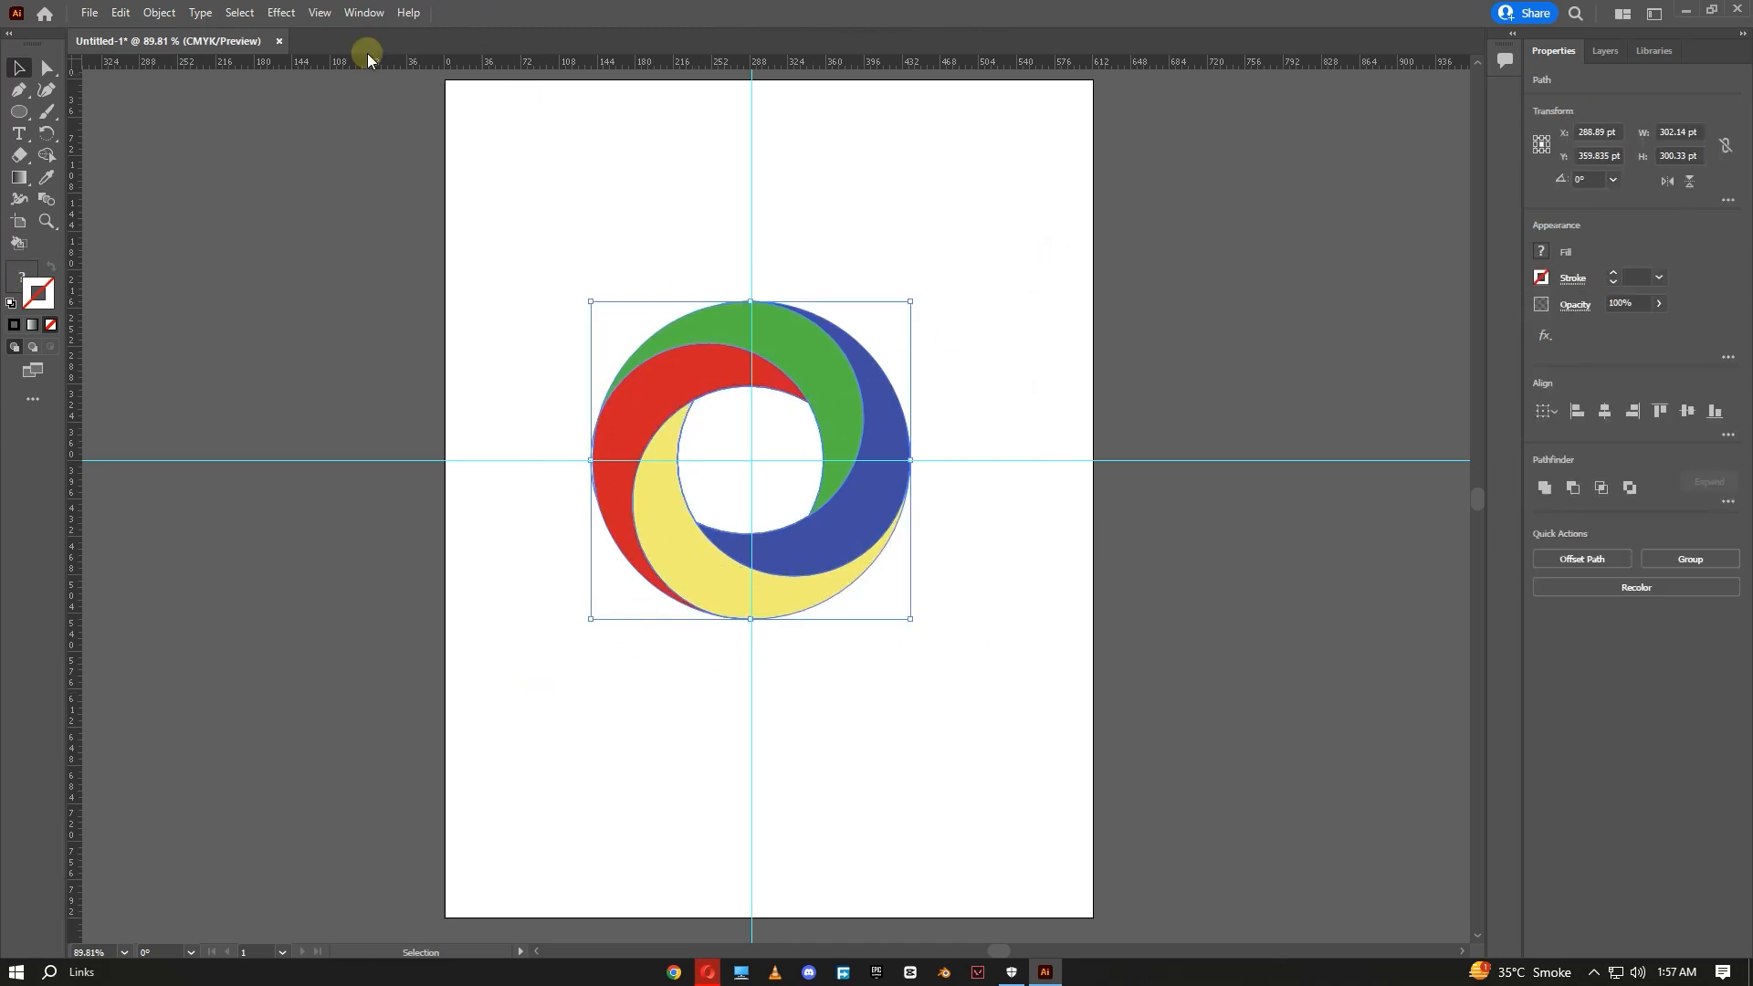
- Apply an inward Offset Path to all the selected shapes with Miter joins
{"action": "left_click", "coordinate": [160, 13]}
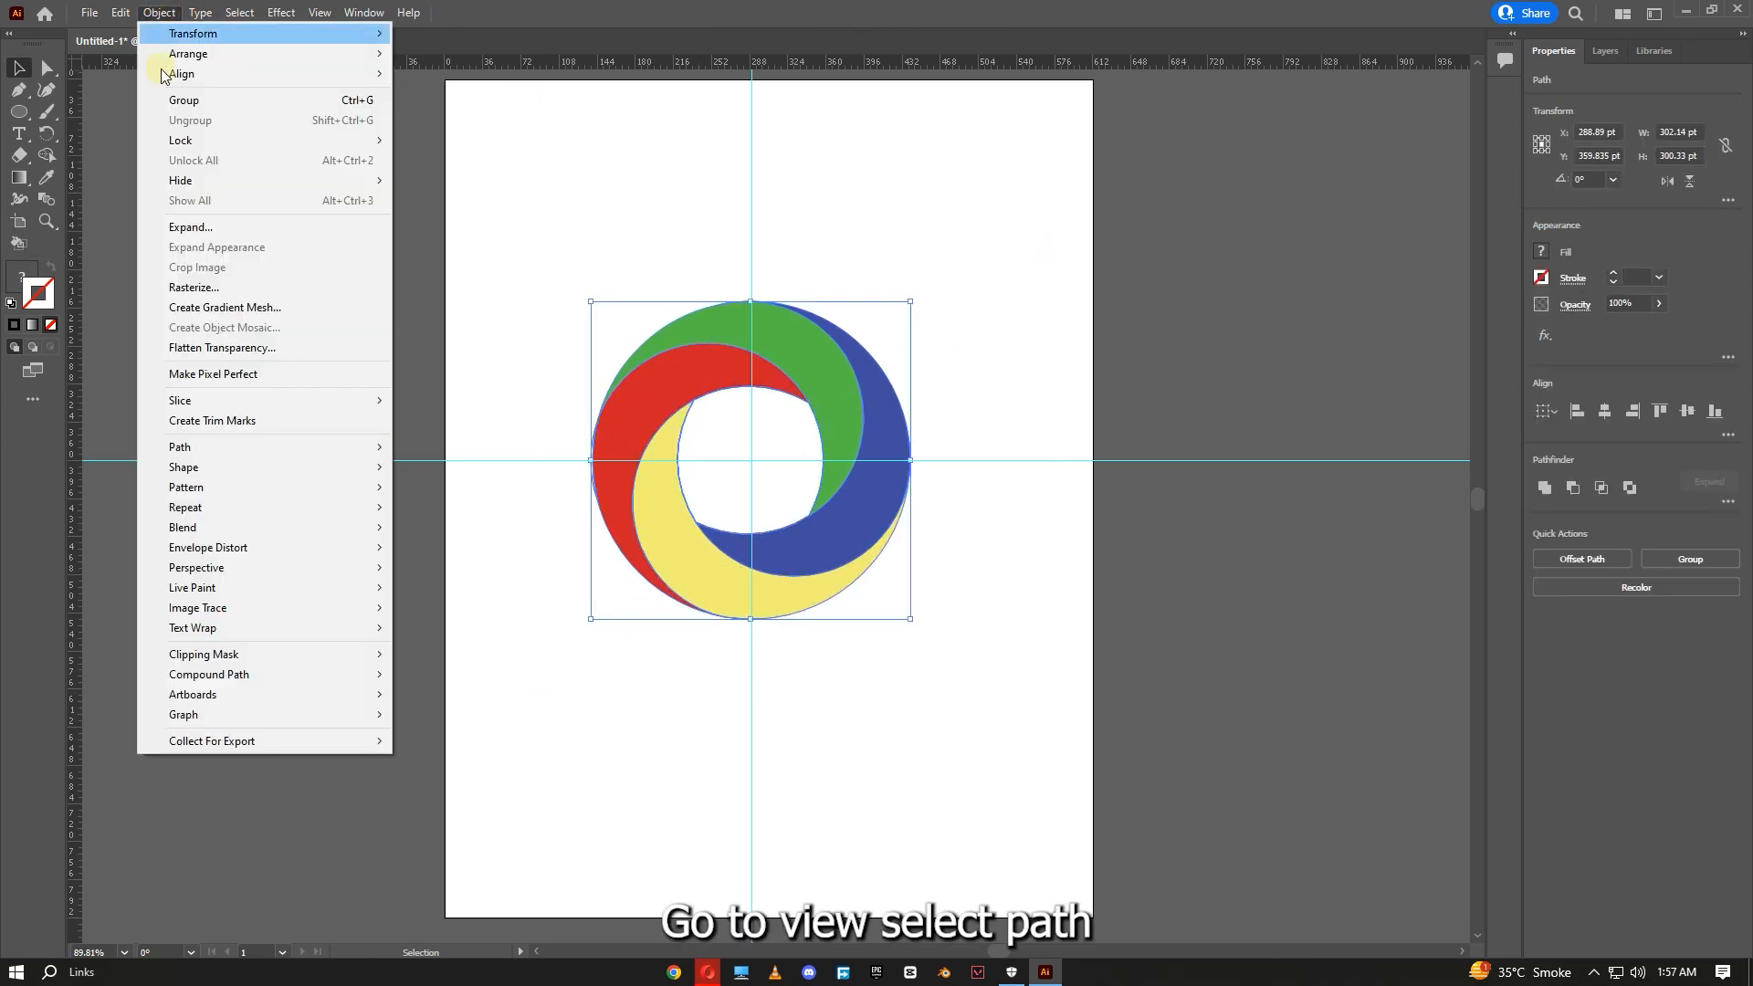
{"action": "mouse_move", "coordinate": [268, 452]}
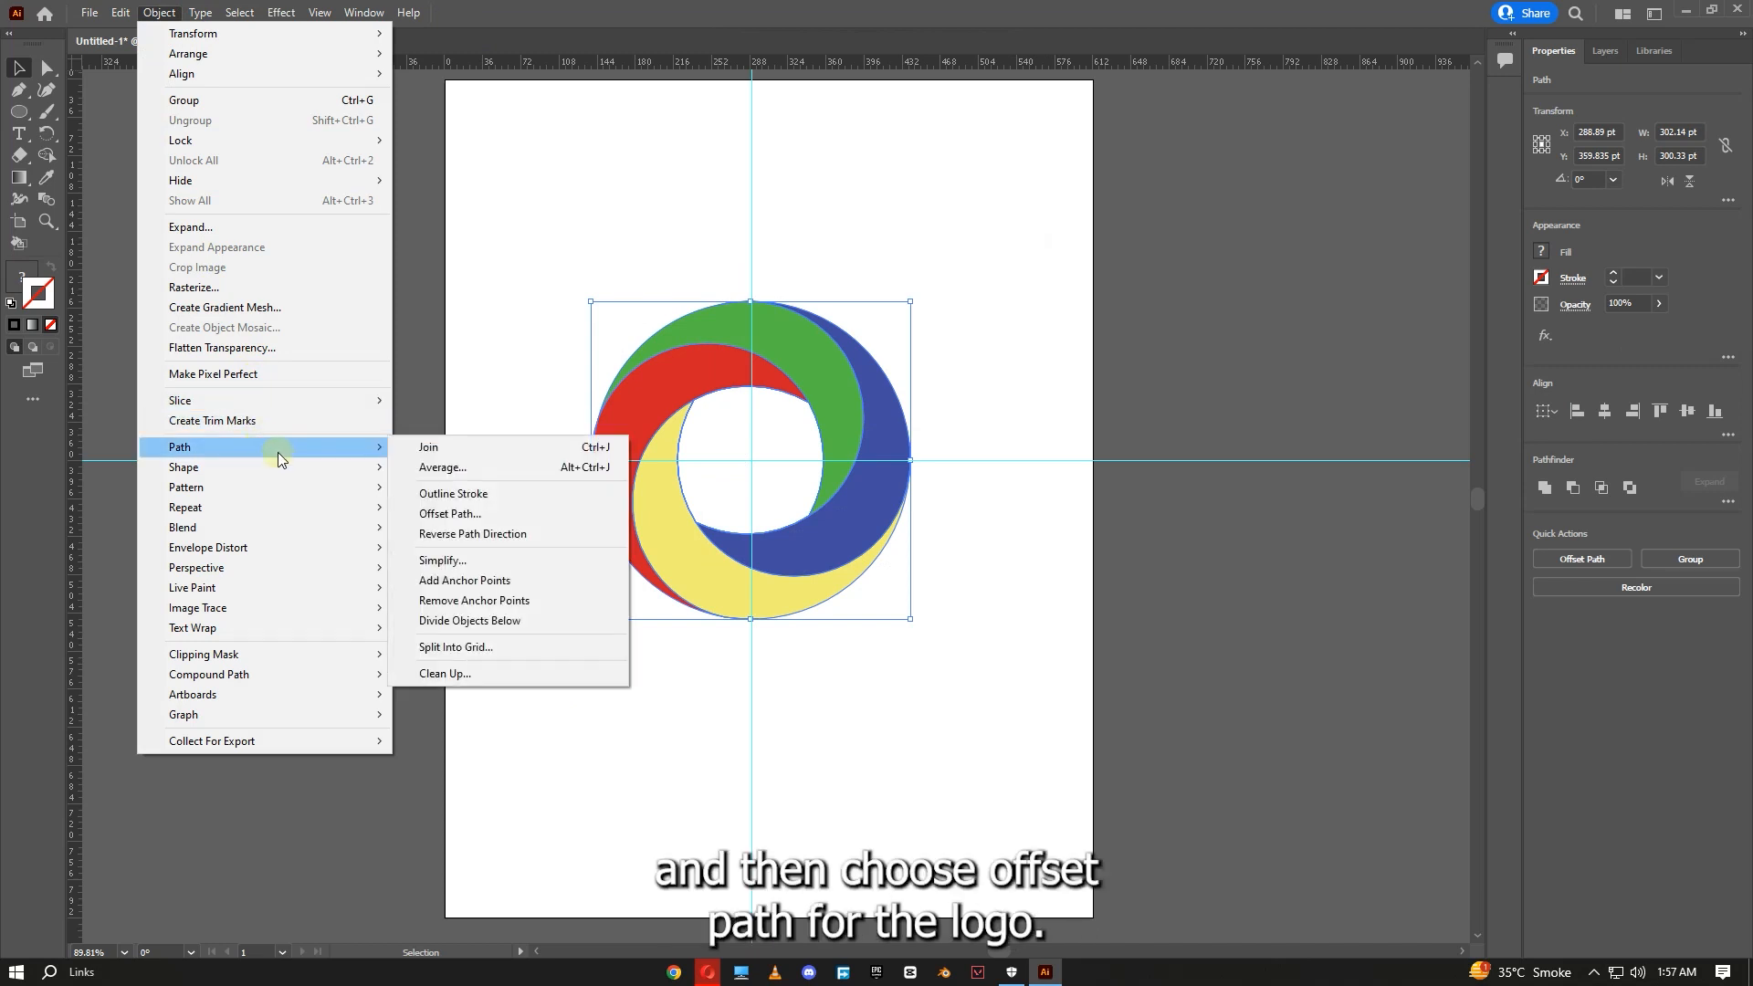
{"action": "left_click", "coordinate": [518, 520]}
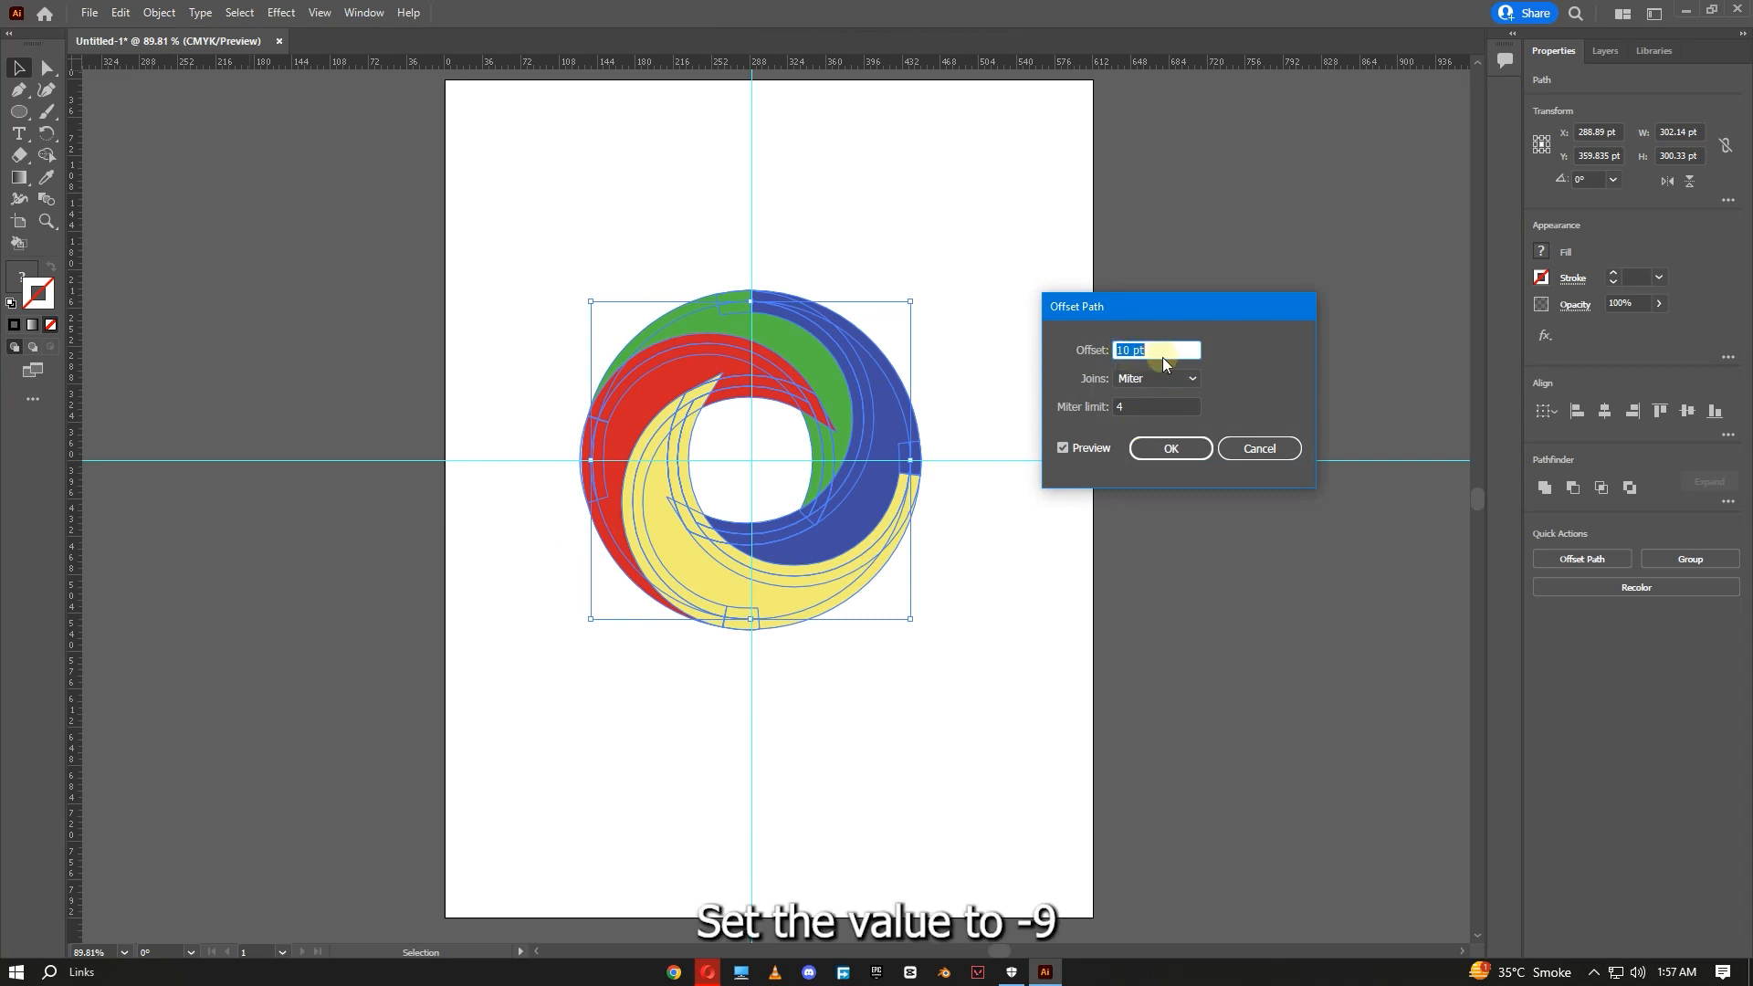
{"action": "scroll", "coordinate": [1159, 354], "scroll_direction": "down", "scroll_amount": 10}
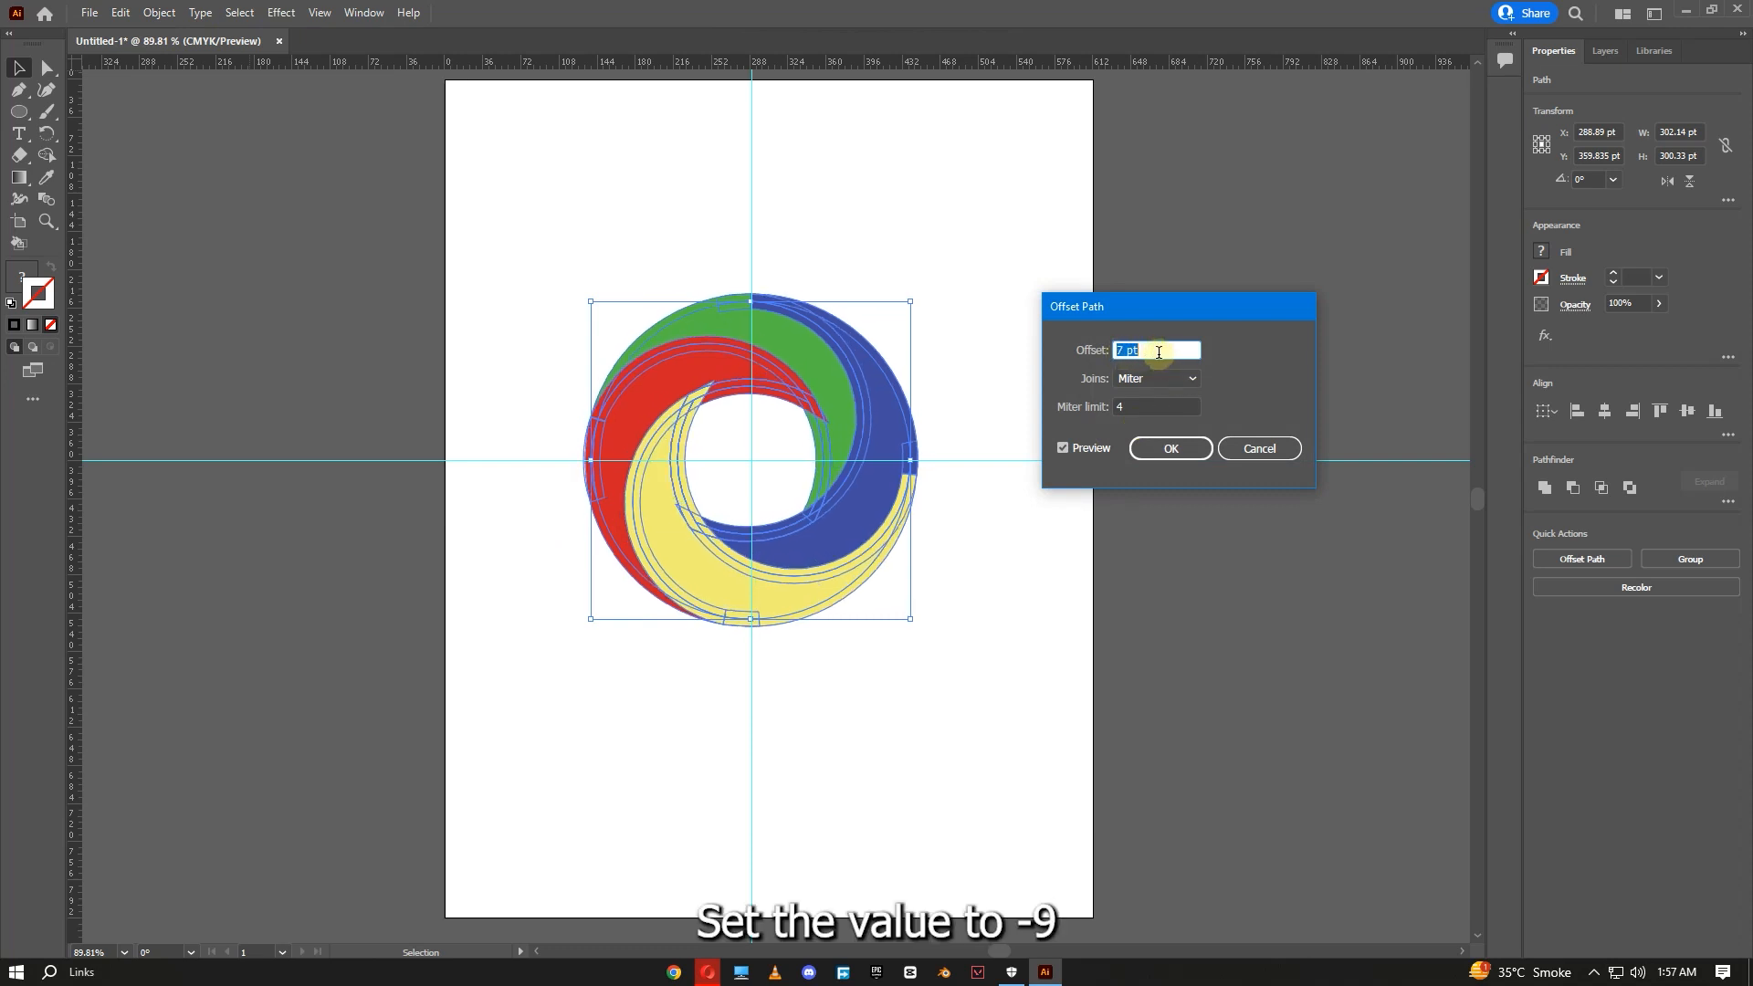
{"action": "scroll", "coordinate": [1159, 353], "scroll_direction": "down", "scroll_amount": 9}
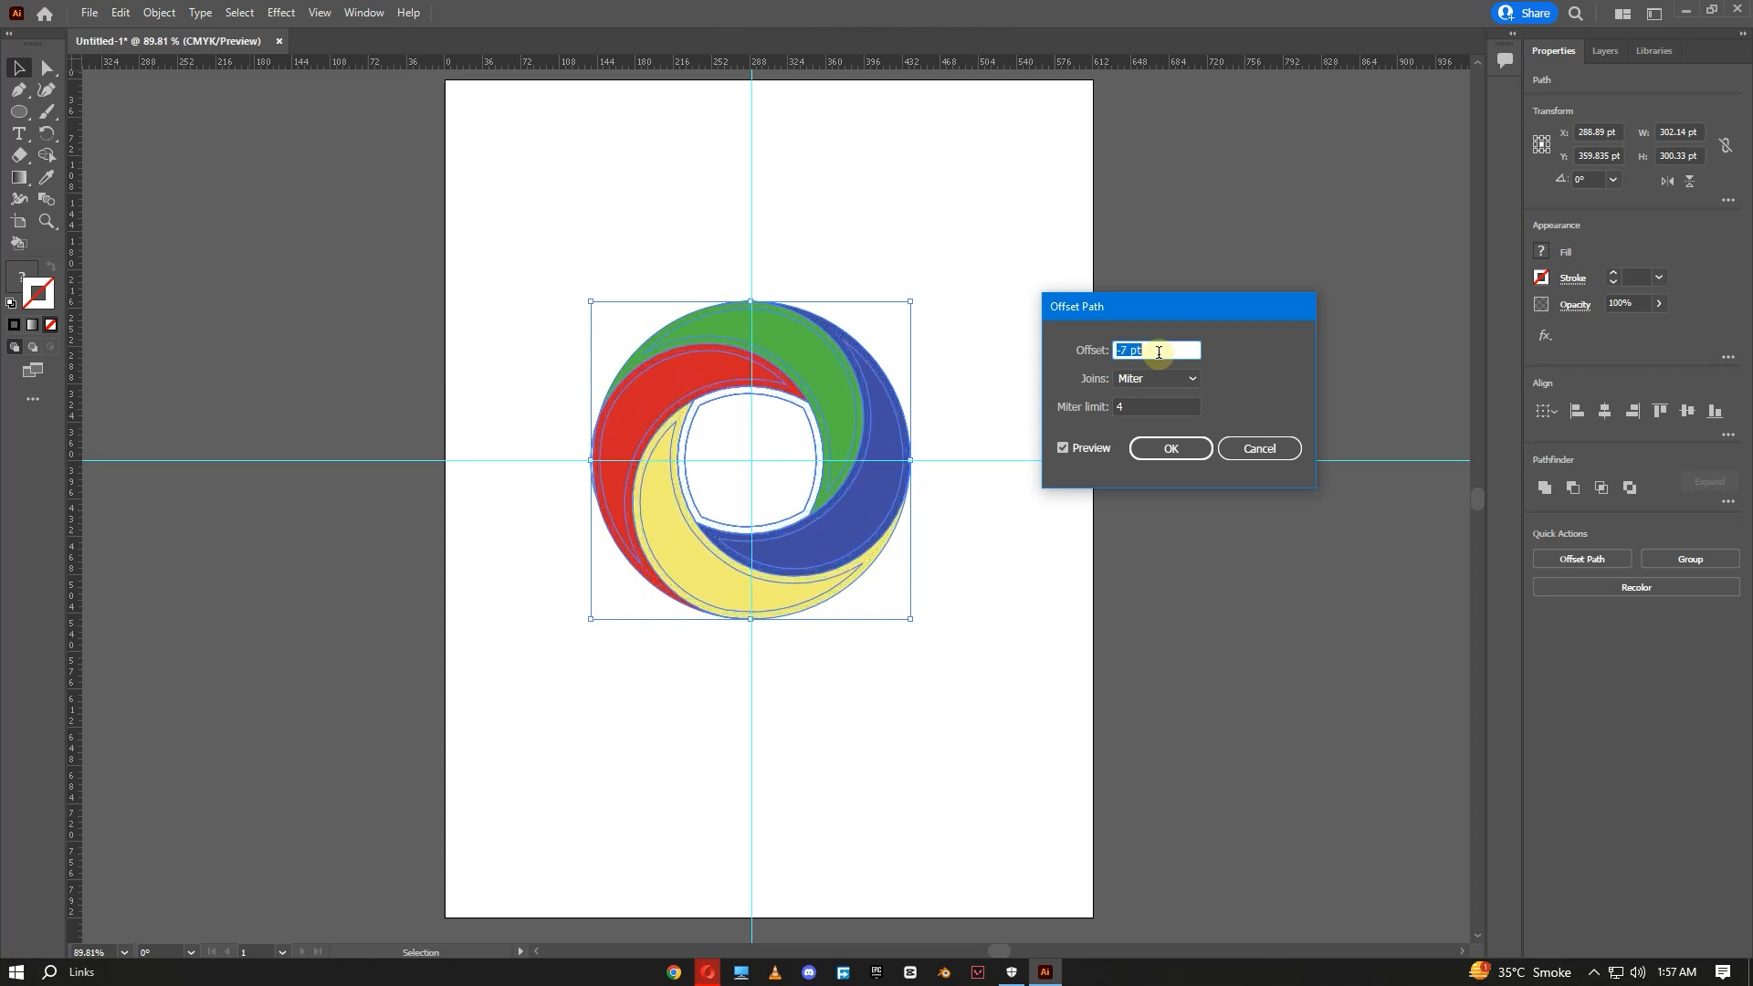
{"action": "left_click", "coordinate": [1171, 449]}
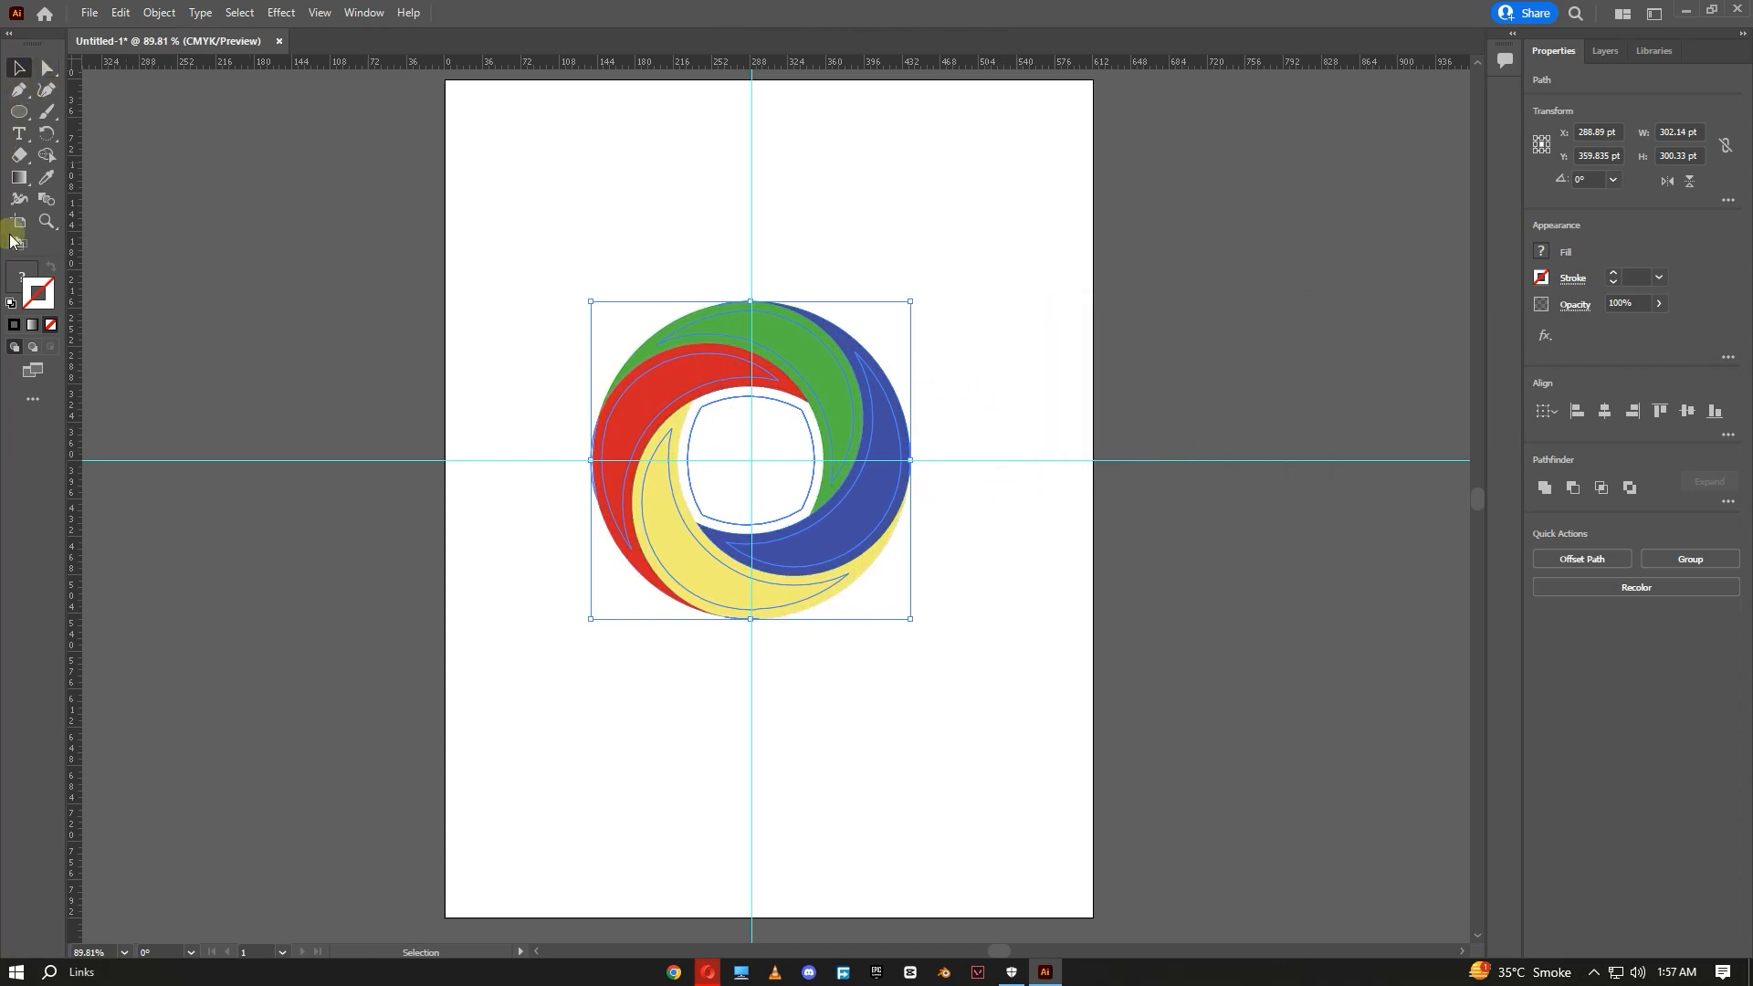
- Use the Shape Builder to merge the outer offset bands around the green, blue and red crescents
{"action": "left_click", "coordinate": [45, 155]}
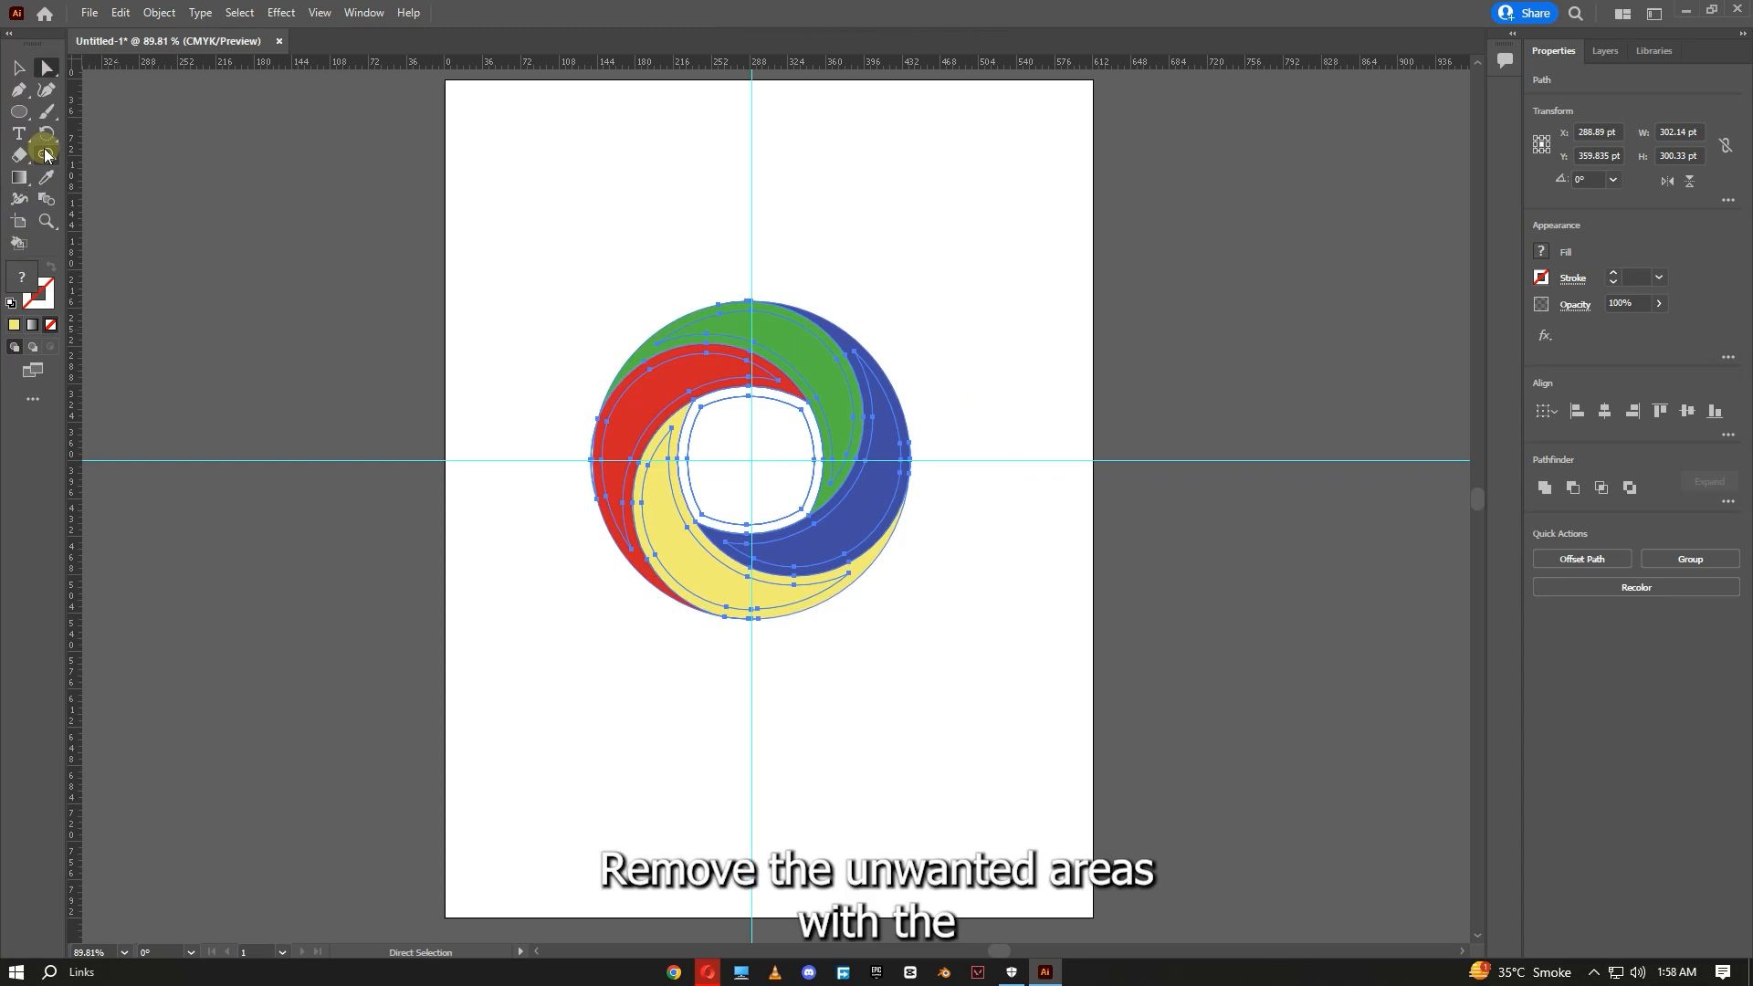
{"action": "left_click", "coordinate": [650, 356]}
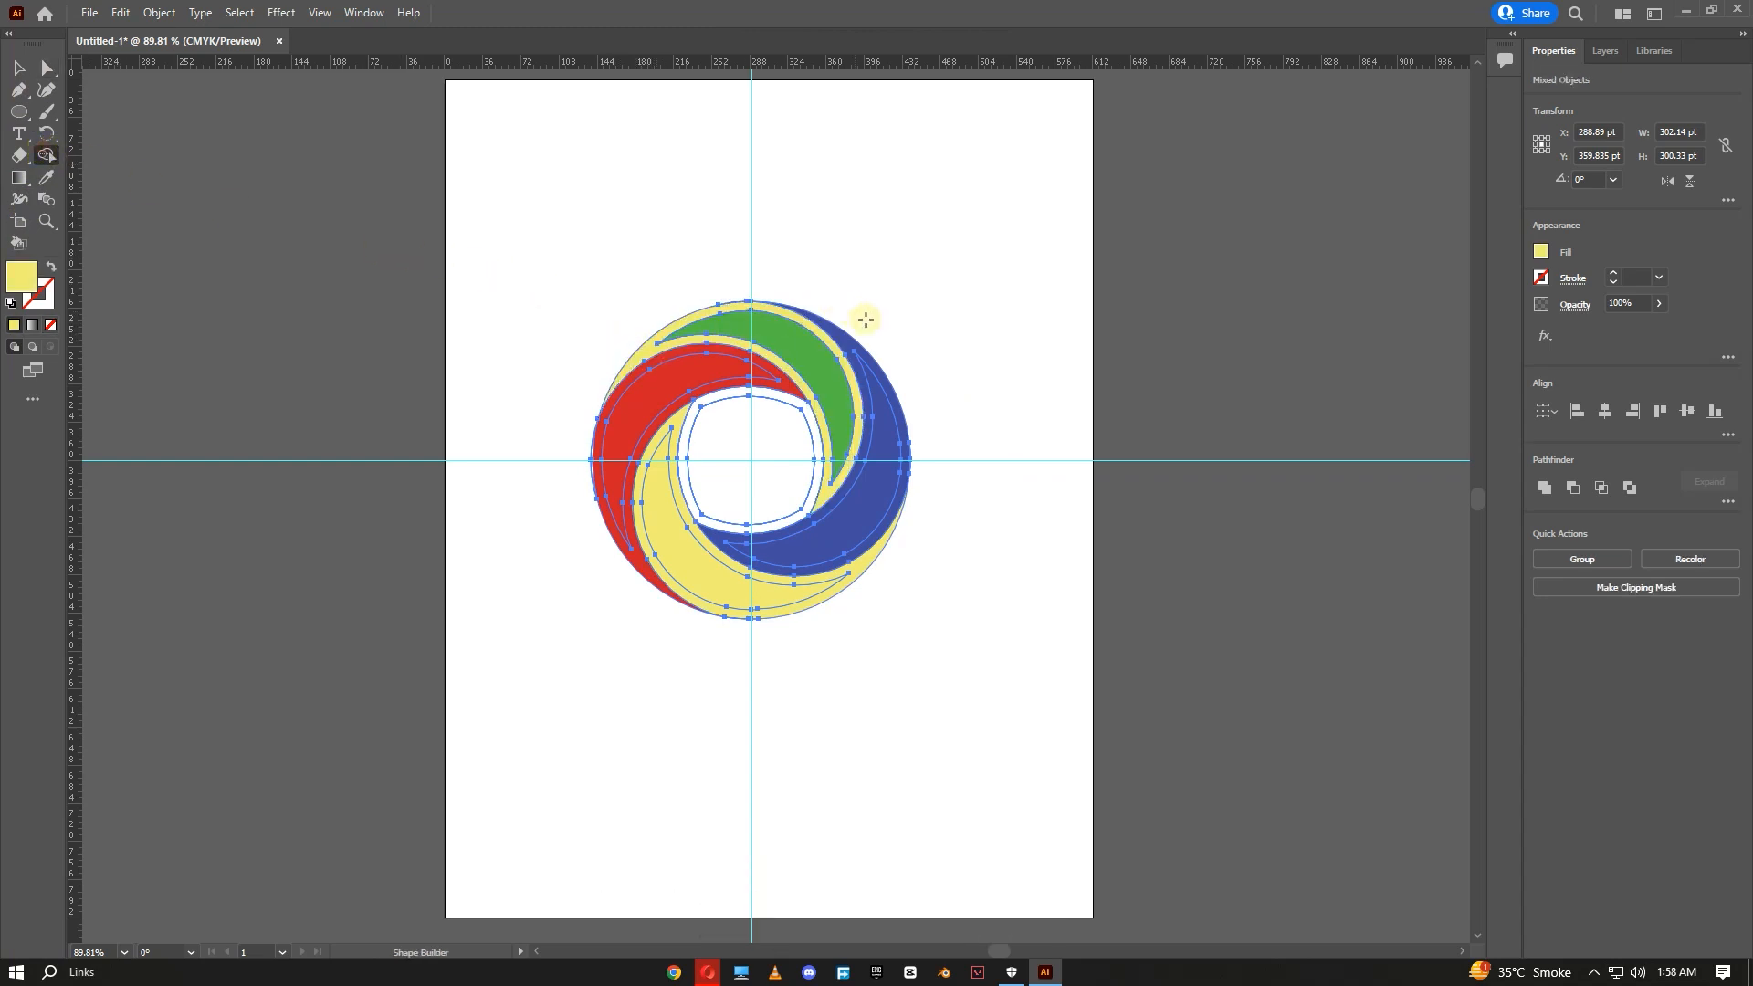
{"action": "left_click", "coordinate": [839, 339]}
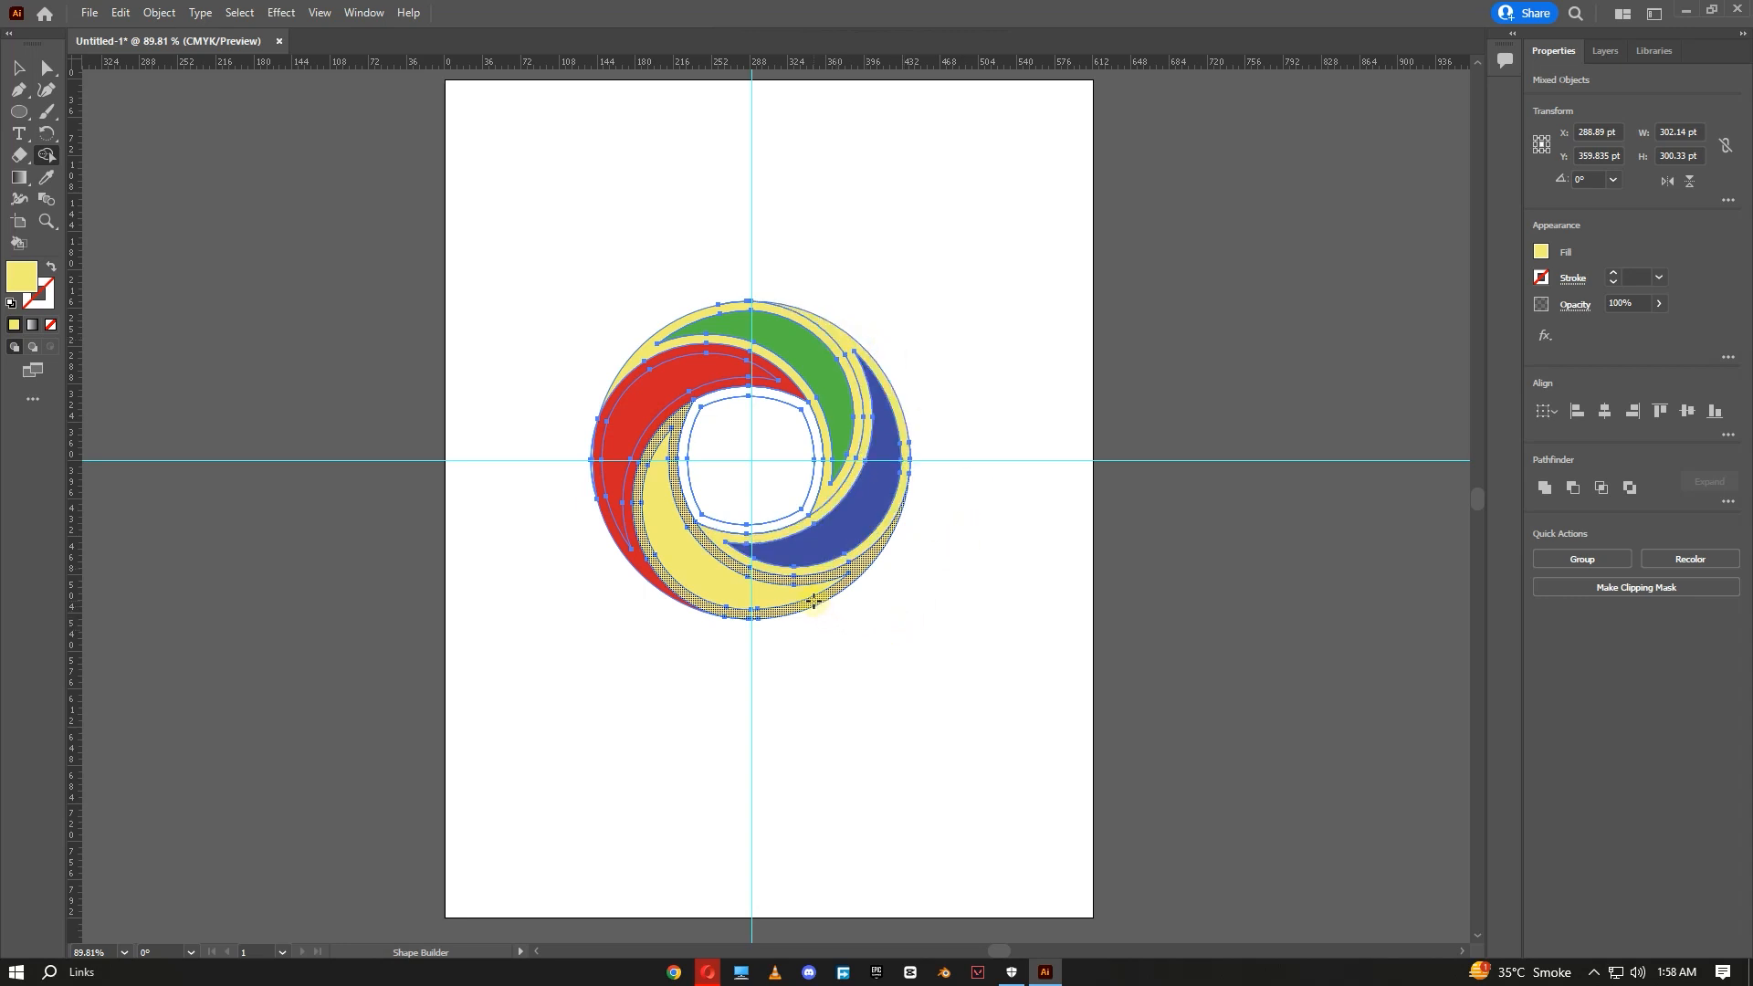
{"action": "left_click", "coordinate": [636, 557]}
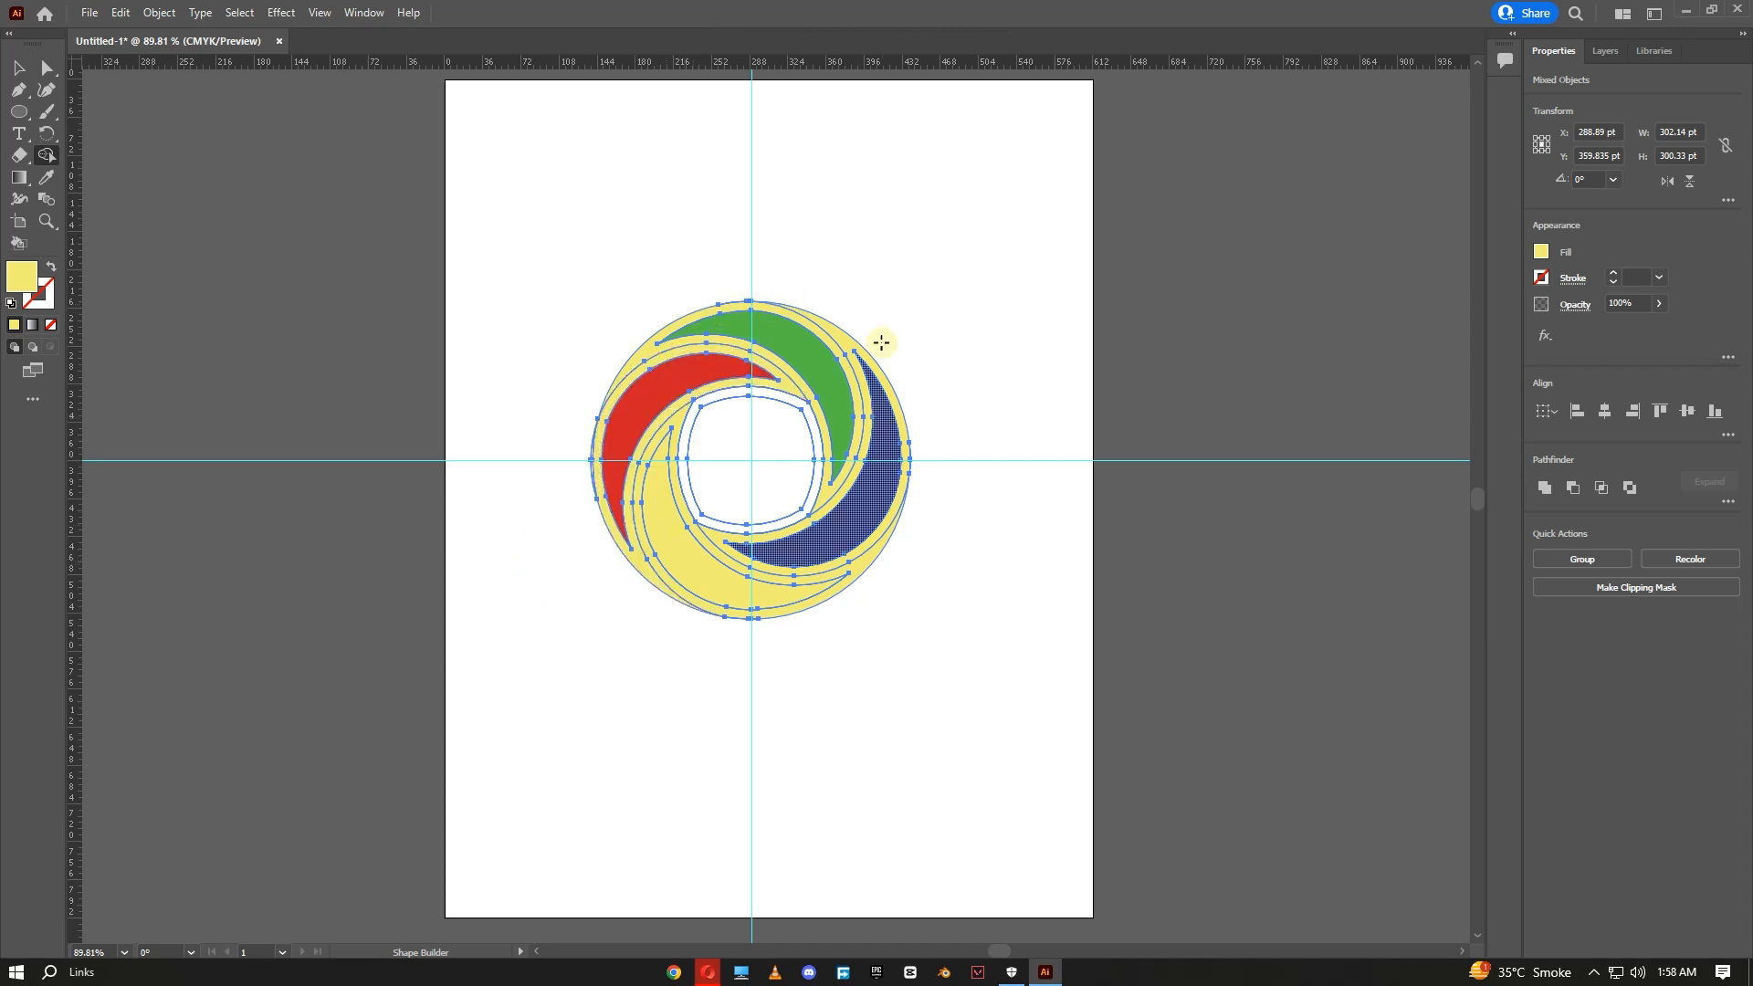
- Drag the yellow band beside the green crescent off the logo and delete it
{"action": "left_click", "coordinate": [42, 70]}
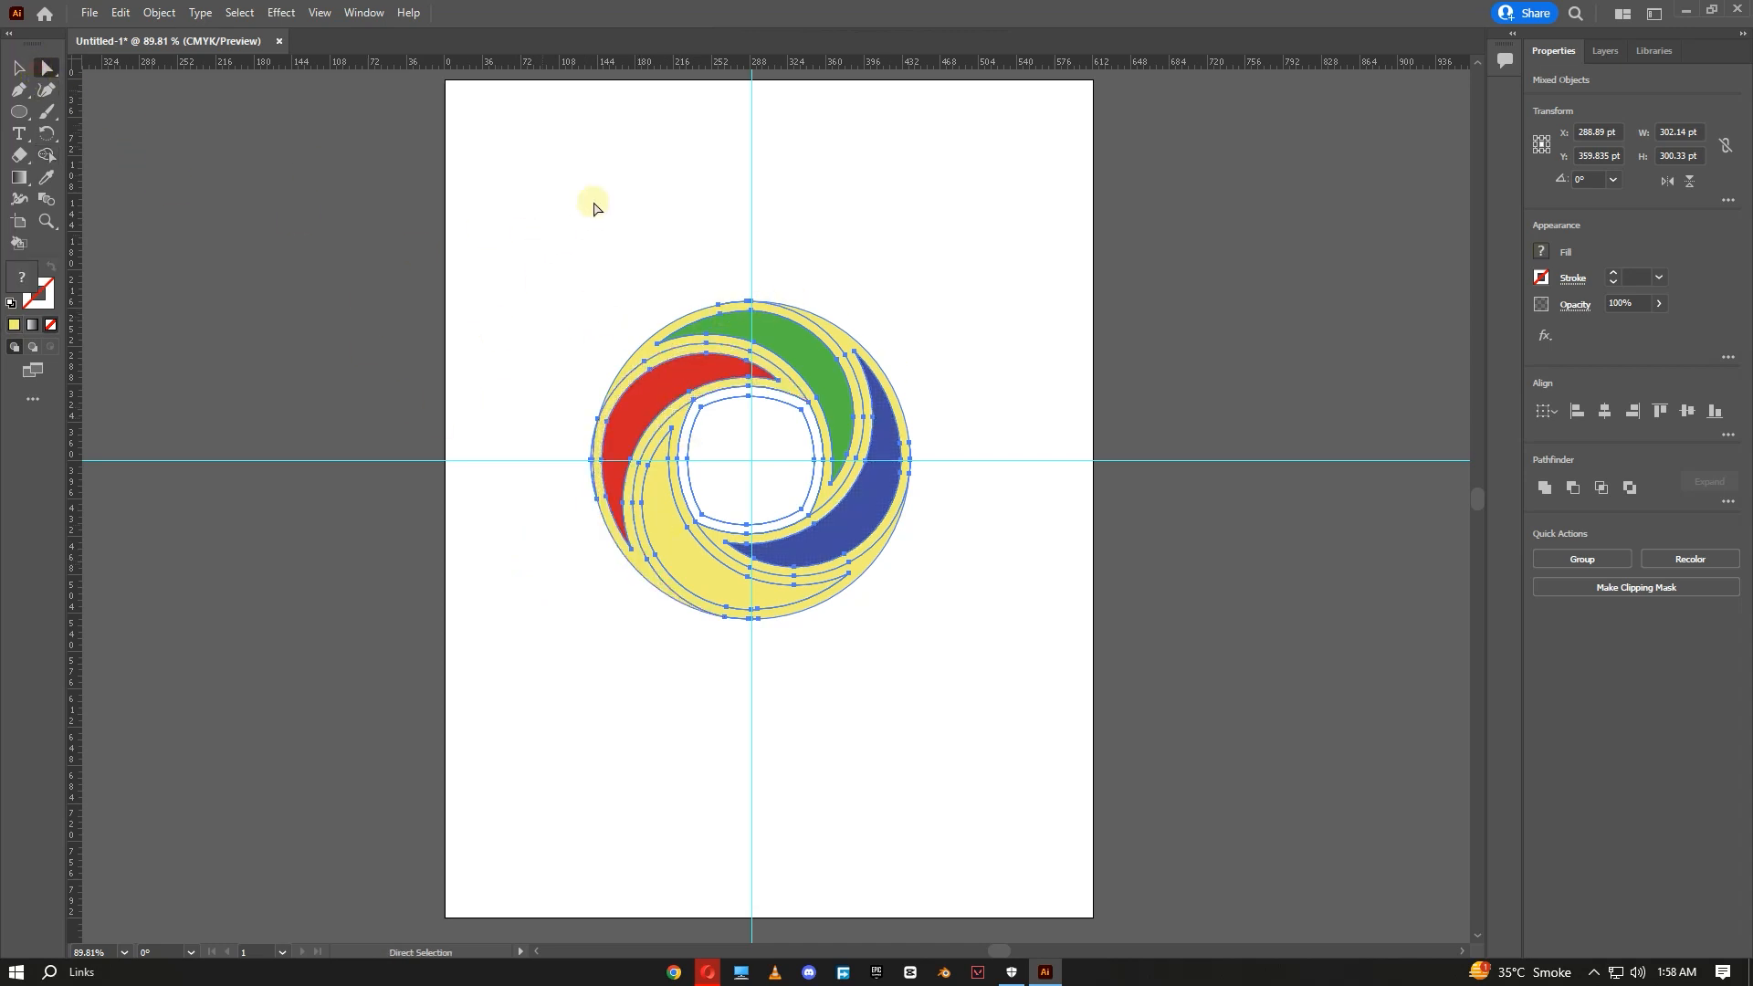
{"action": "left_click", "coordinate": [619, 192]}
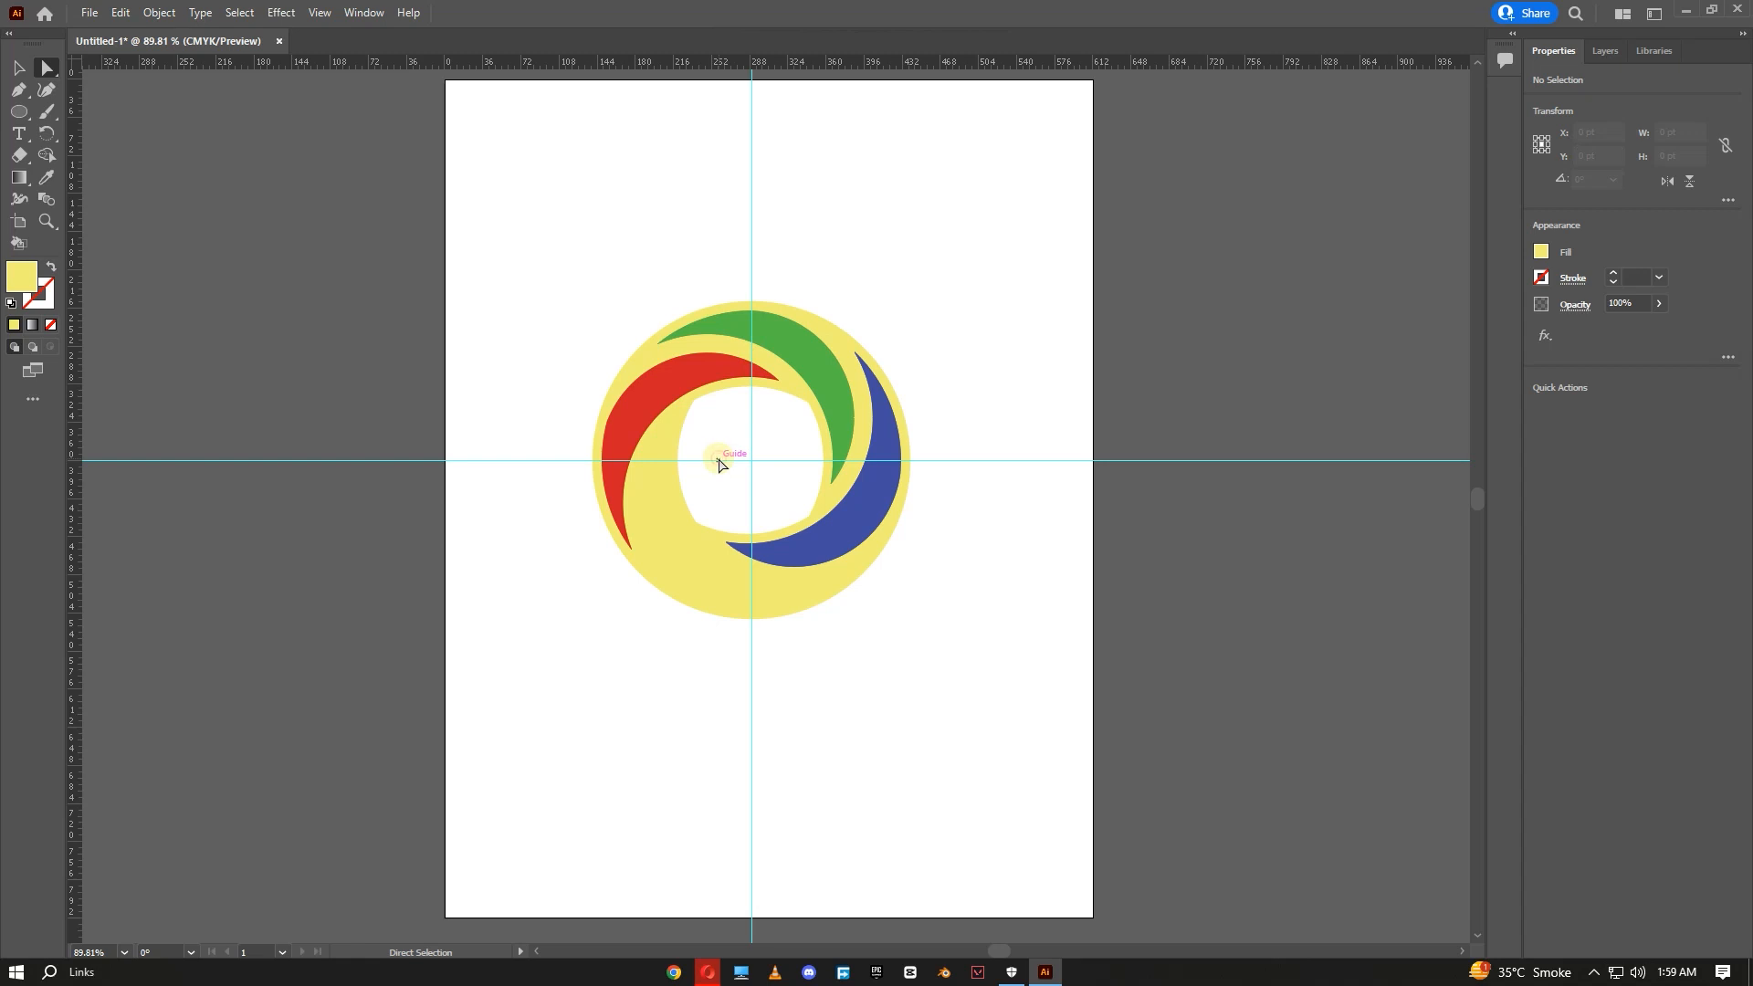
{"action": "left_click", "coordinate": [642, 364]}
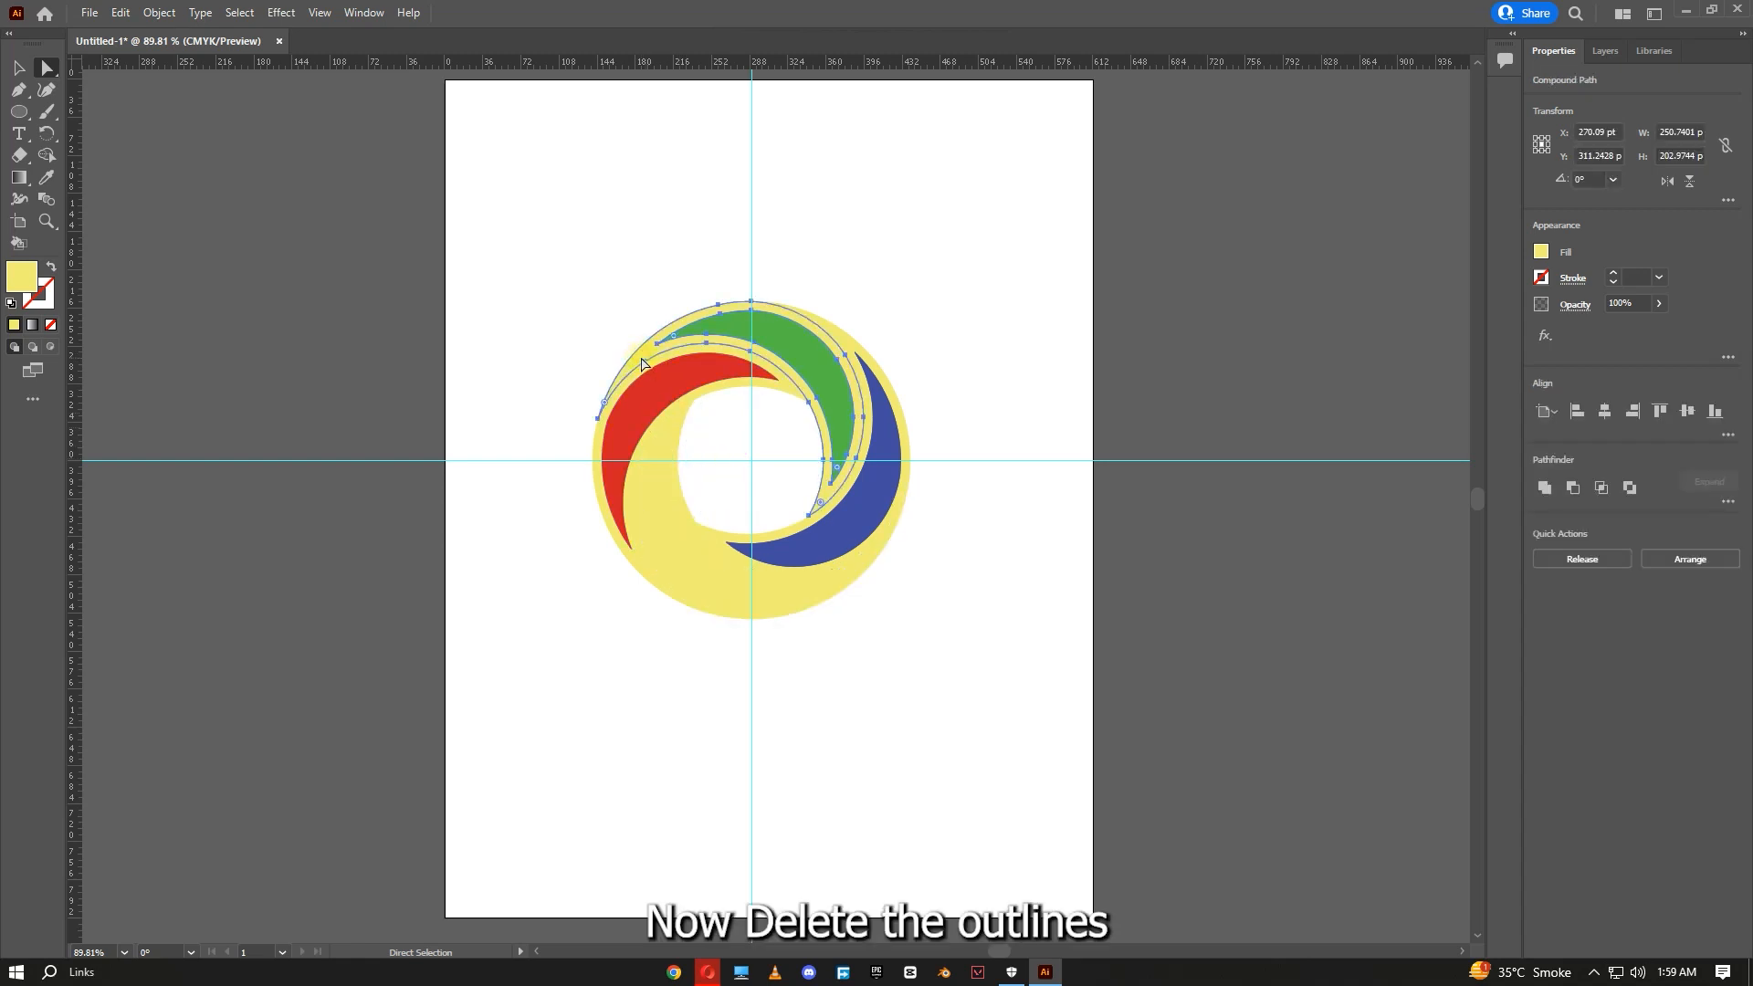
{"action": "left_click_drag", "start_coordinate": [644, 359], "coordinate": [927, 176]}
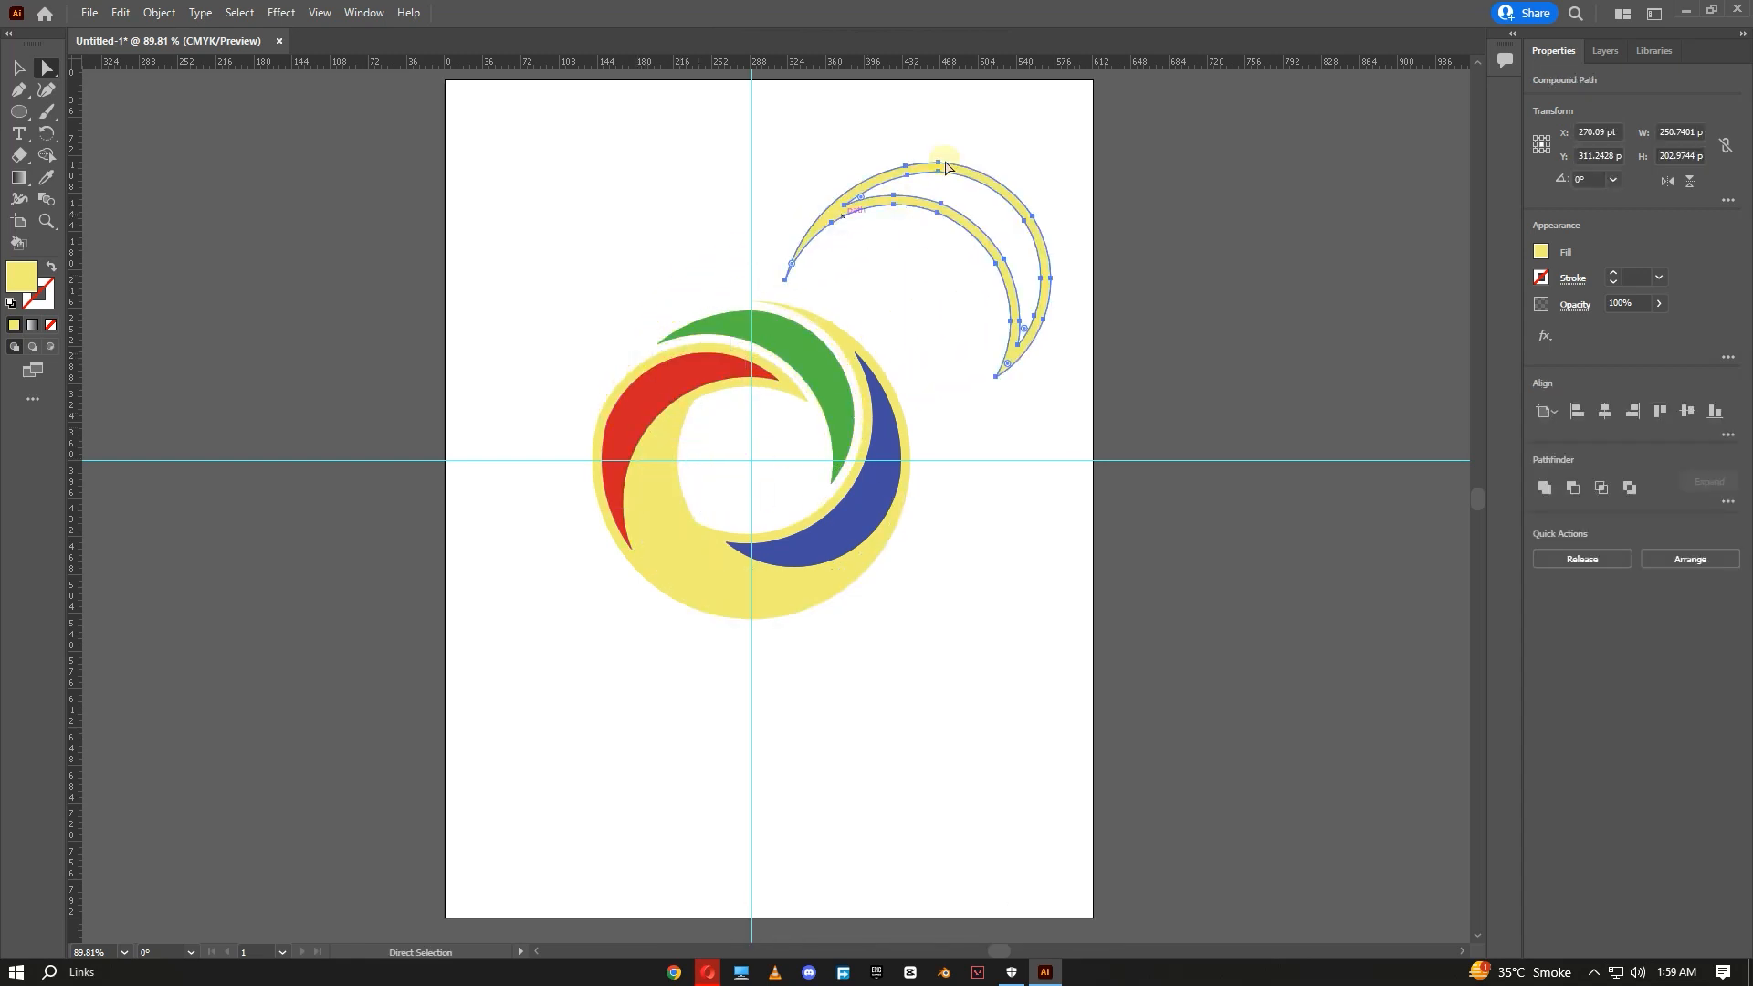
{"action": "left_click_drag", "start_coordinate": [1103, 150], "coordinate": [682, 273]}
{"action": "left_click_drag", "start_coordinate": [1009, 206], "coordinate": [1005, 139]}
{"action": "key", "text": "Delete"}
{"action": "key", "text": "Delete"}
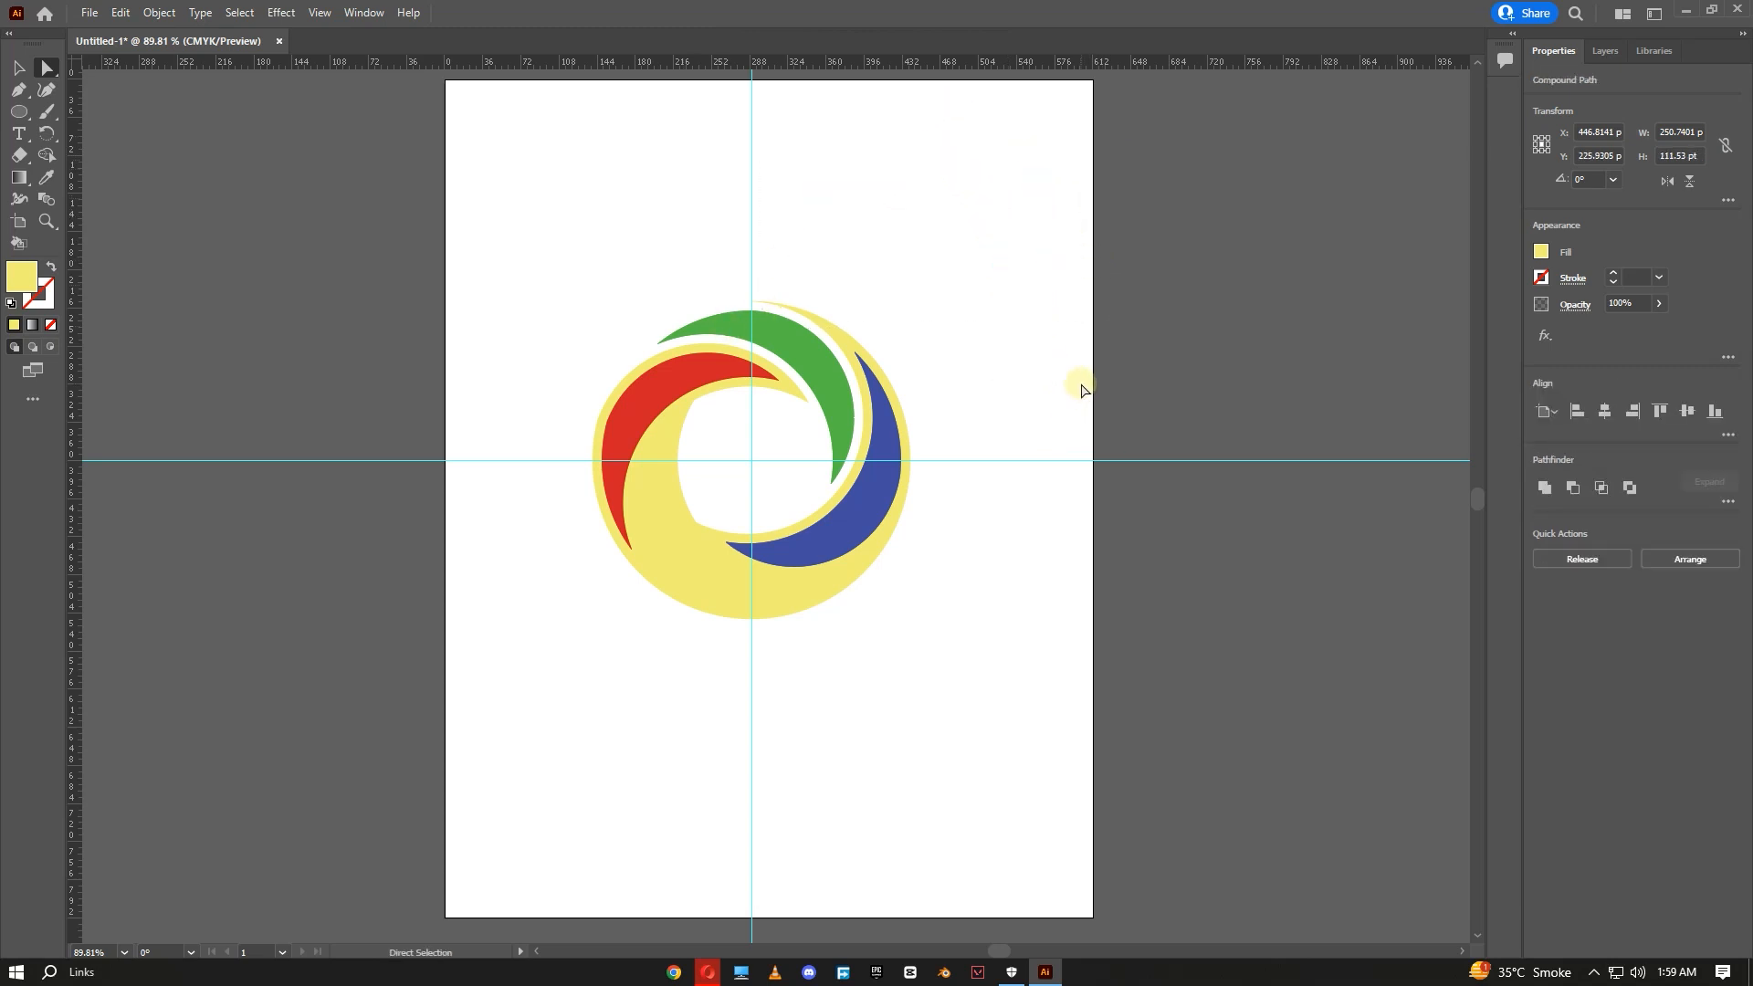
- Drag the leftover yellow band pieces beside the yellow and blue crescents off the logo and delete them
{"action": "left_click", "coordinate": [775, 614]}
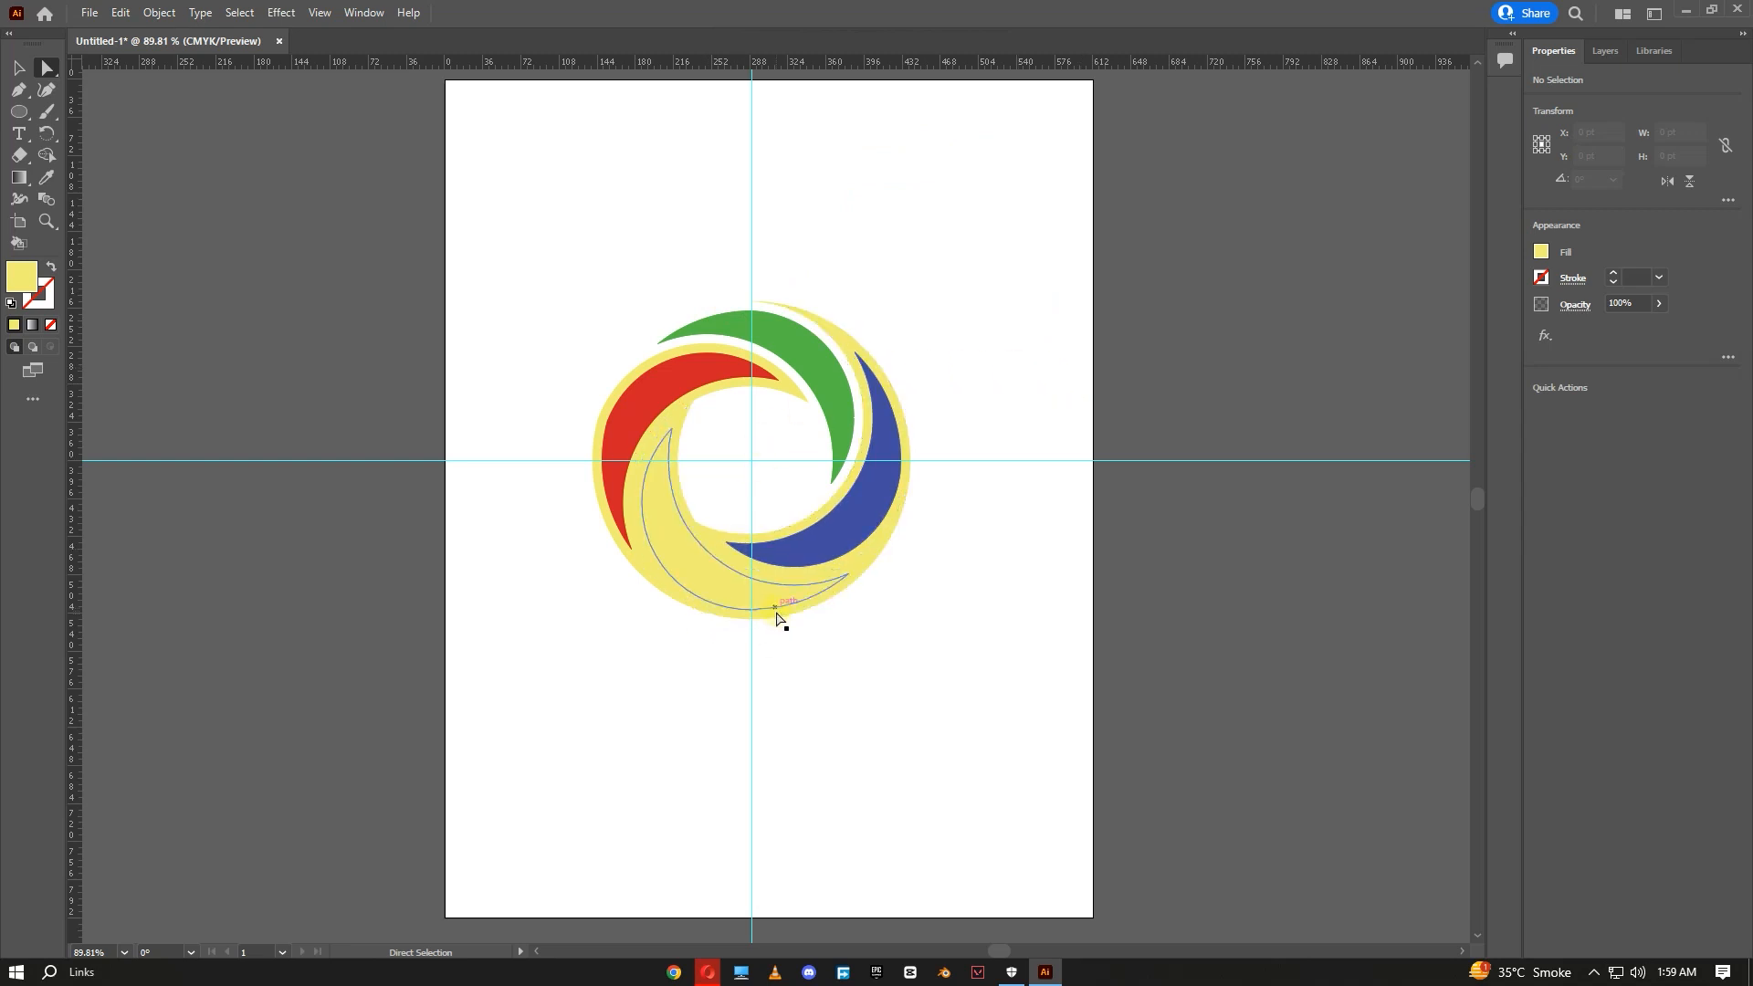
{"action": "left_click_drag", "start_coordinate": [851, 589], "coordinate": [1306, 352]}
{"action": "key", "text": "Delete"}
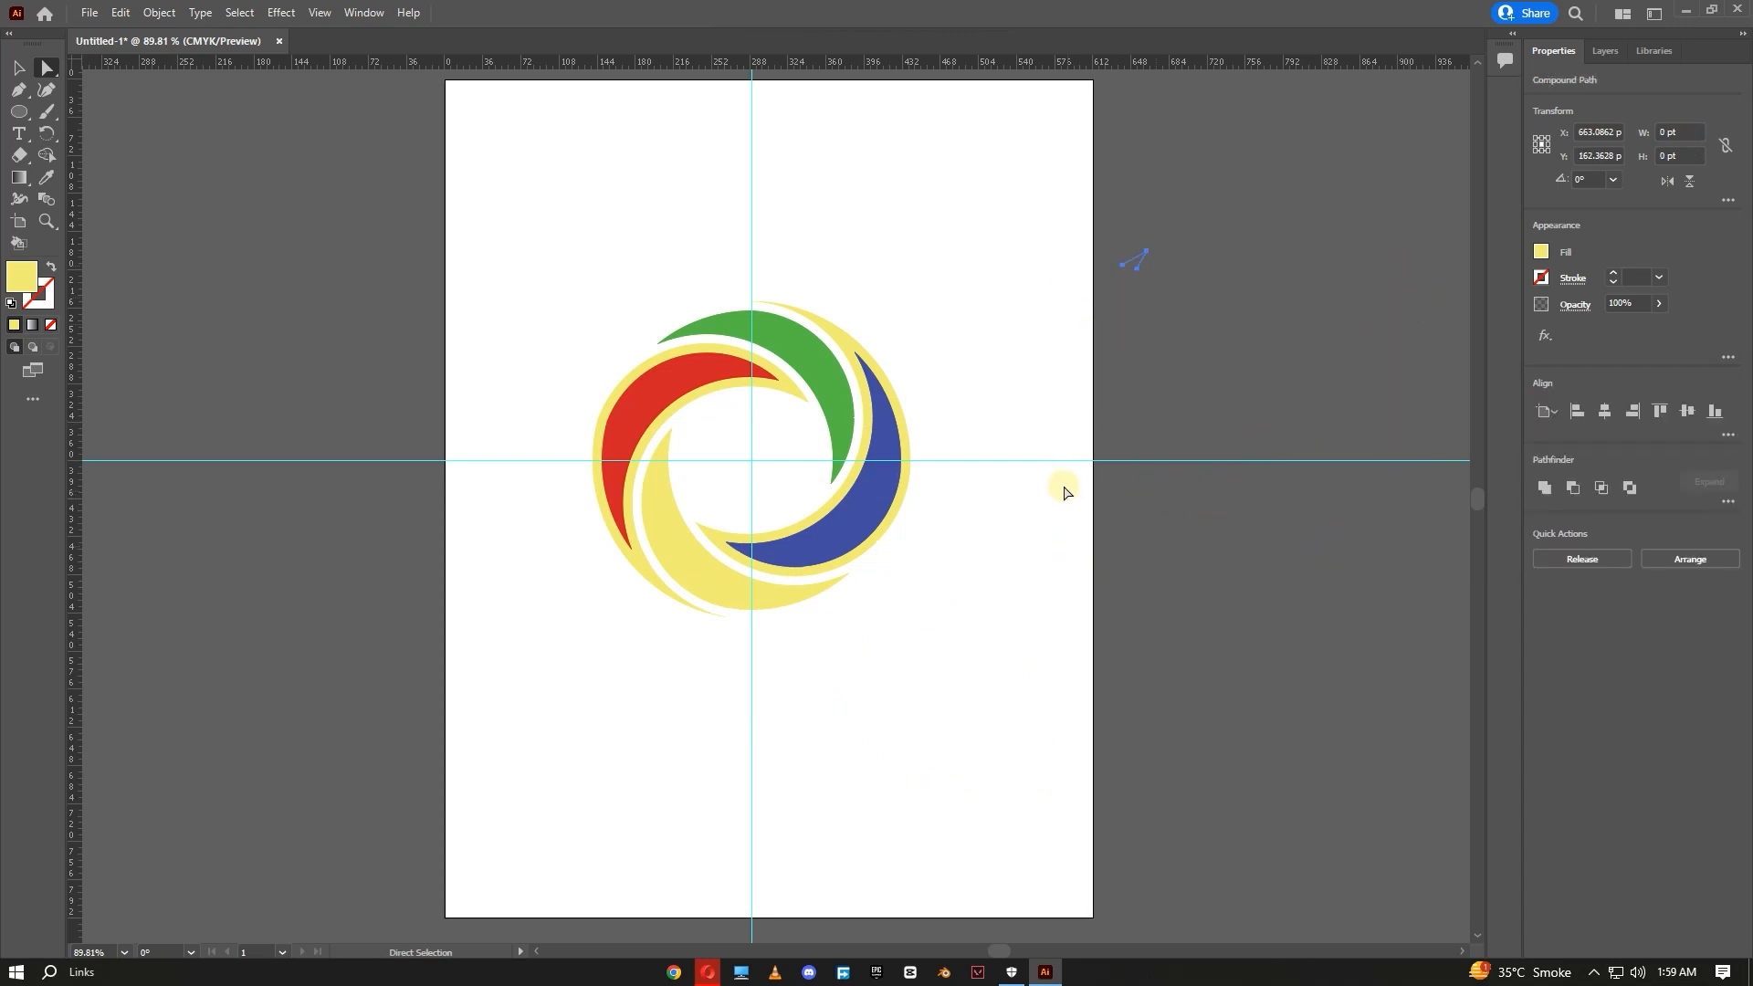
{"action": "left_click", "coordinate": [1098, 290]}
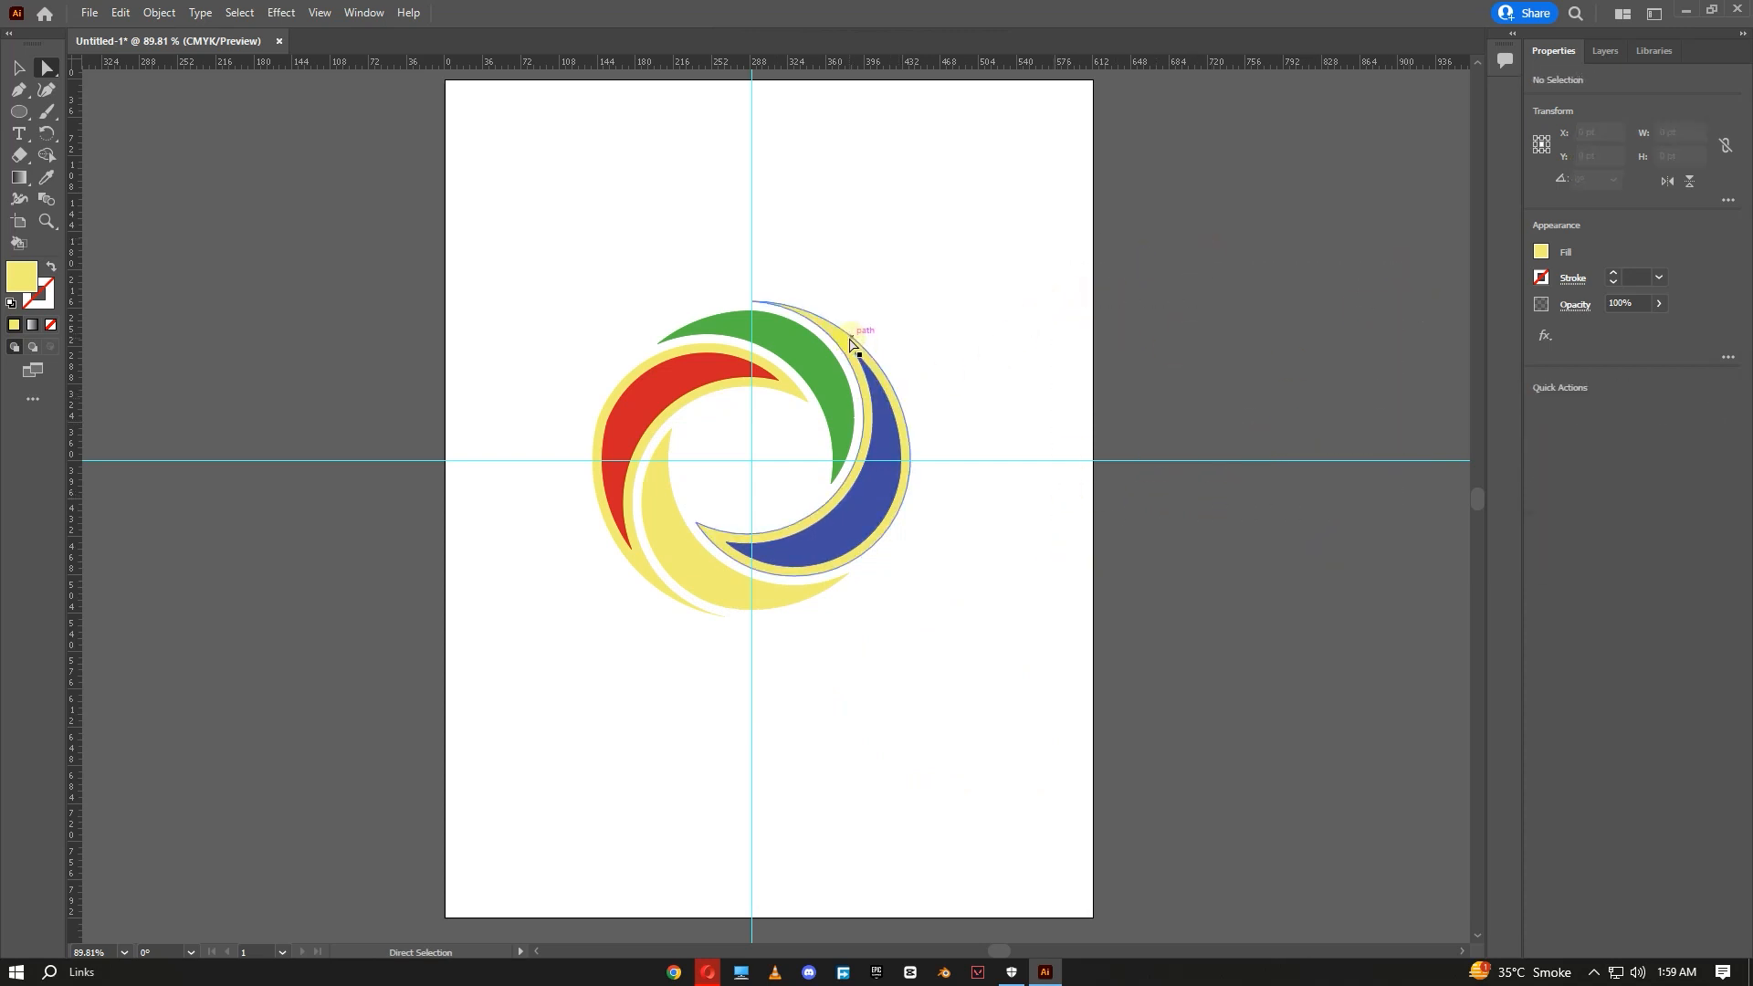
{"action": "left_click_drag", "start_coordinate": [853, 354], "coordinate": [1226, 251]}
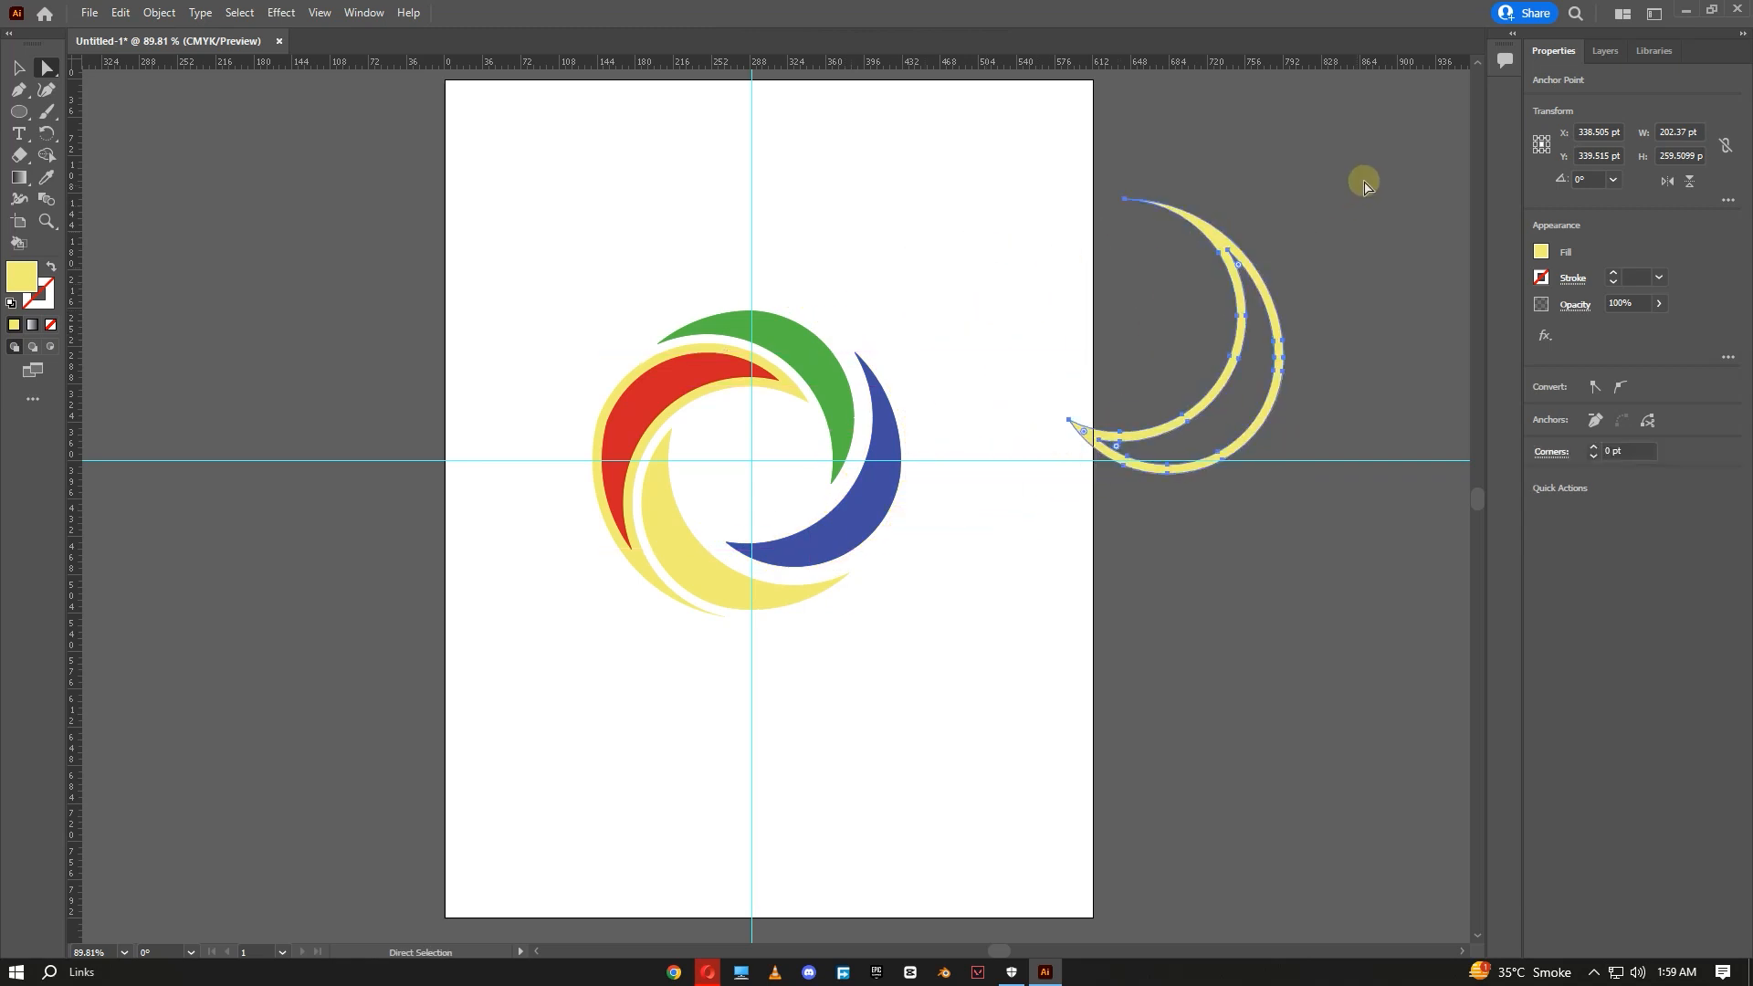
{"action": "left_click_drag", "start_coordinate": [1363, 180], "coordinate": [1038, 542]}
{"action": "key", "text": "Delete"}
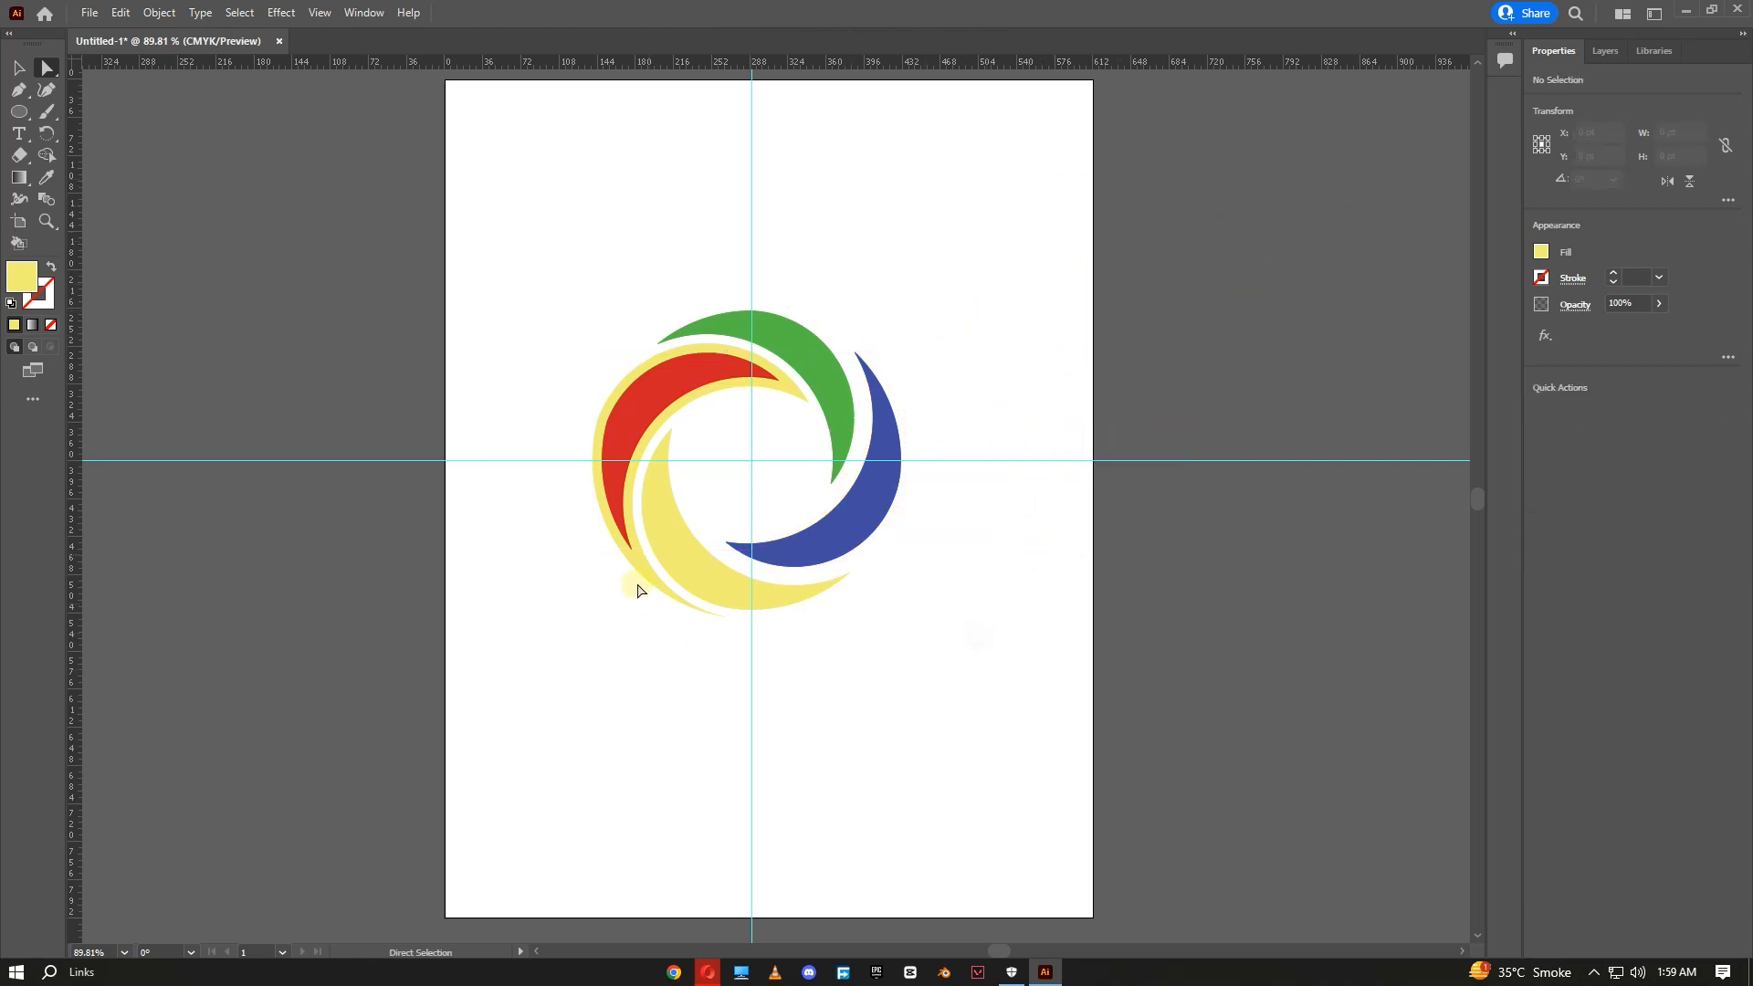
- Drag the yellow band beside the red crescent off the artboard and delete it
{"action": "left_click", "coordinate": [639, 563]}
{"action": "left_click_drag", "start_coordinate": [636, 565], "coordinate": [201, 541]}
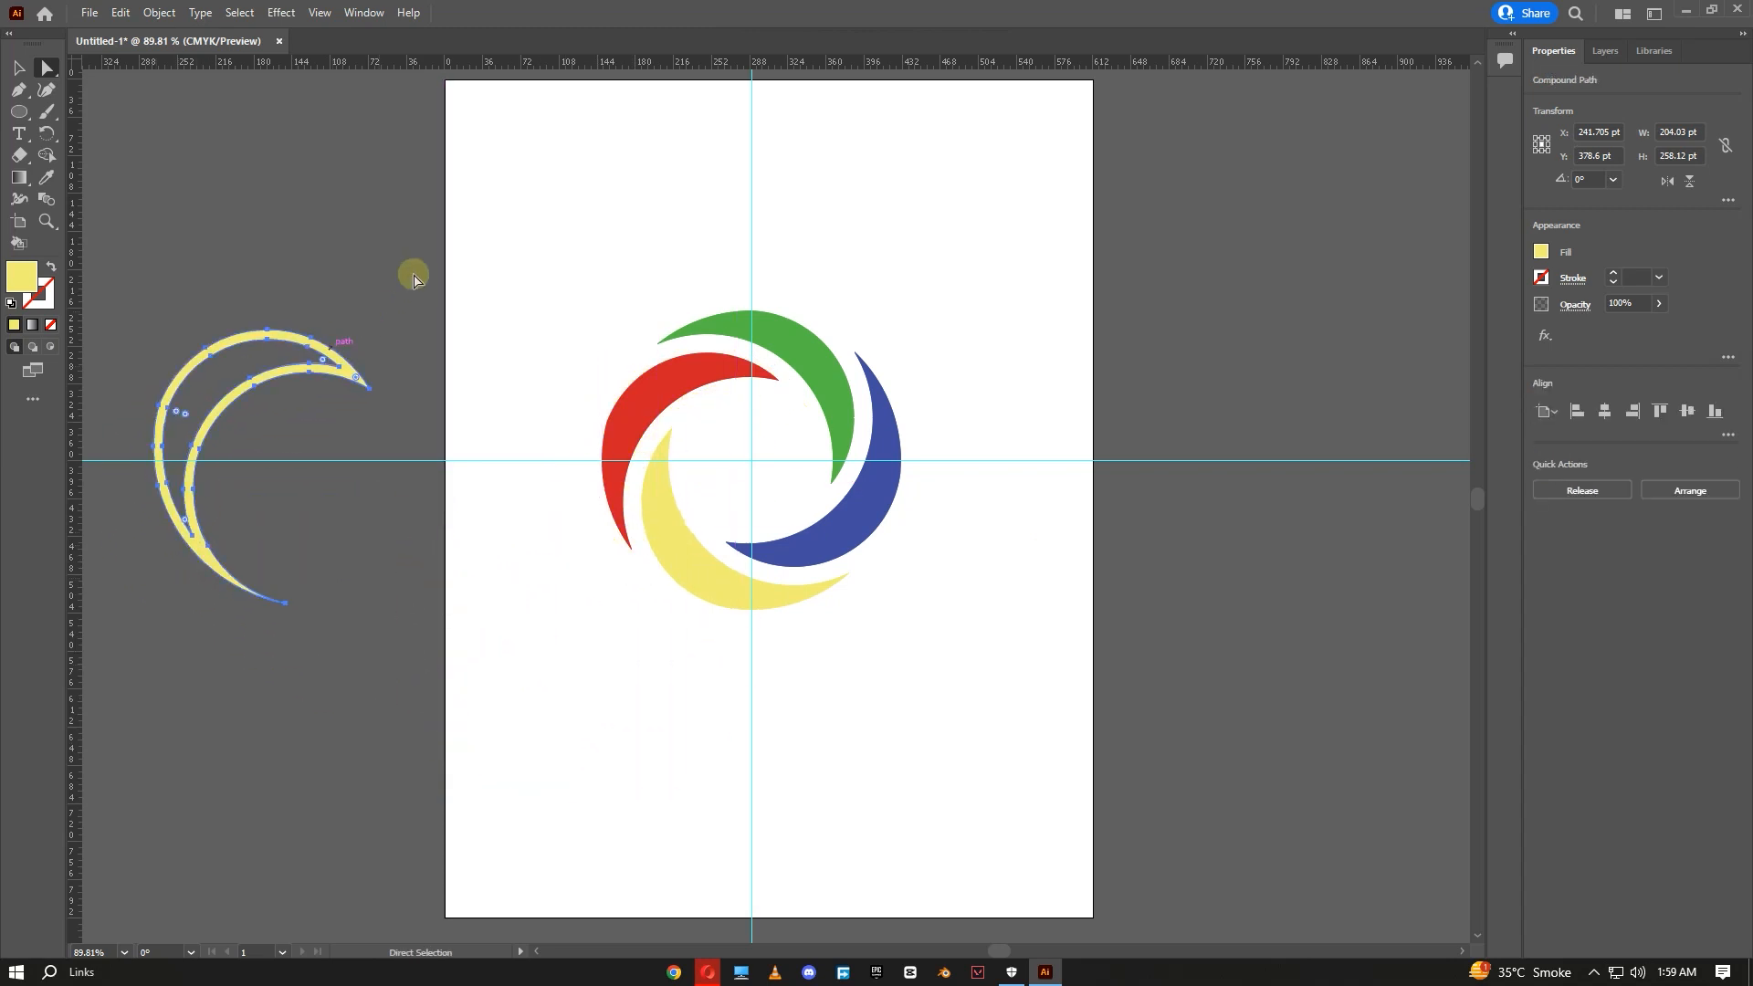
{"action": "key", "text": "Delete"}
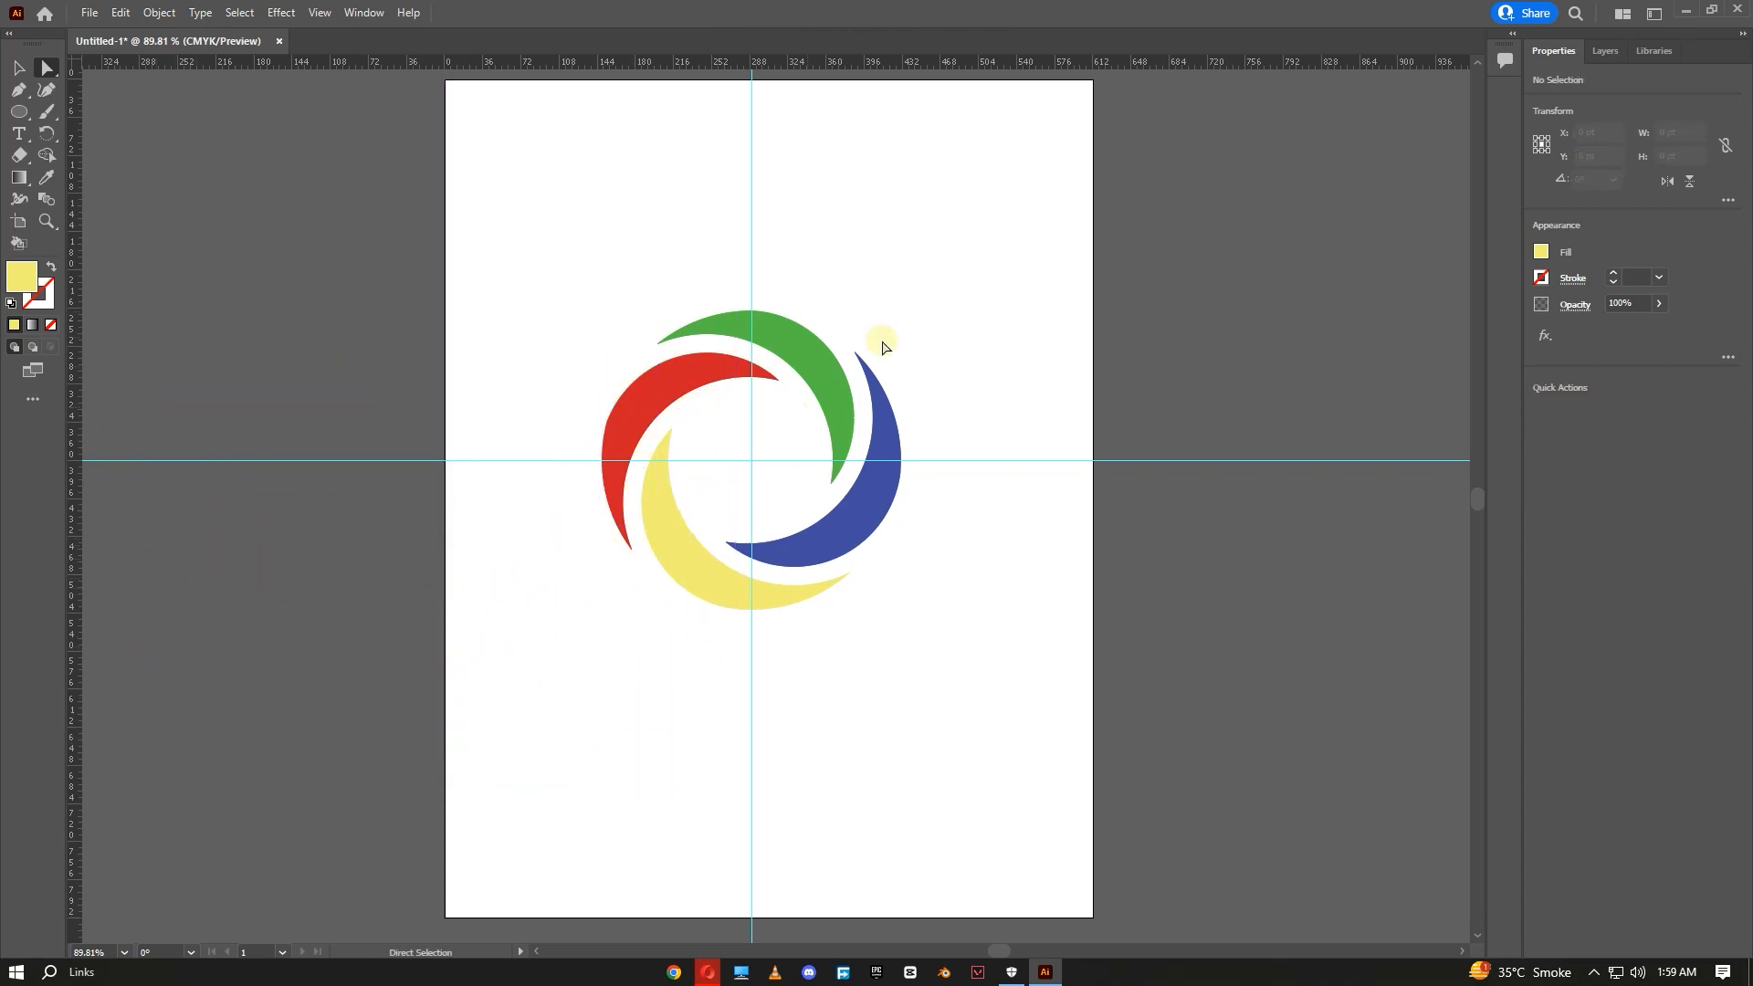
- Select all the logo pieces and group them
{"action": "left_click_drag", "start_coordinate": [1005, 255], "coordinate": [559, 641]}
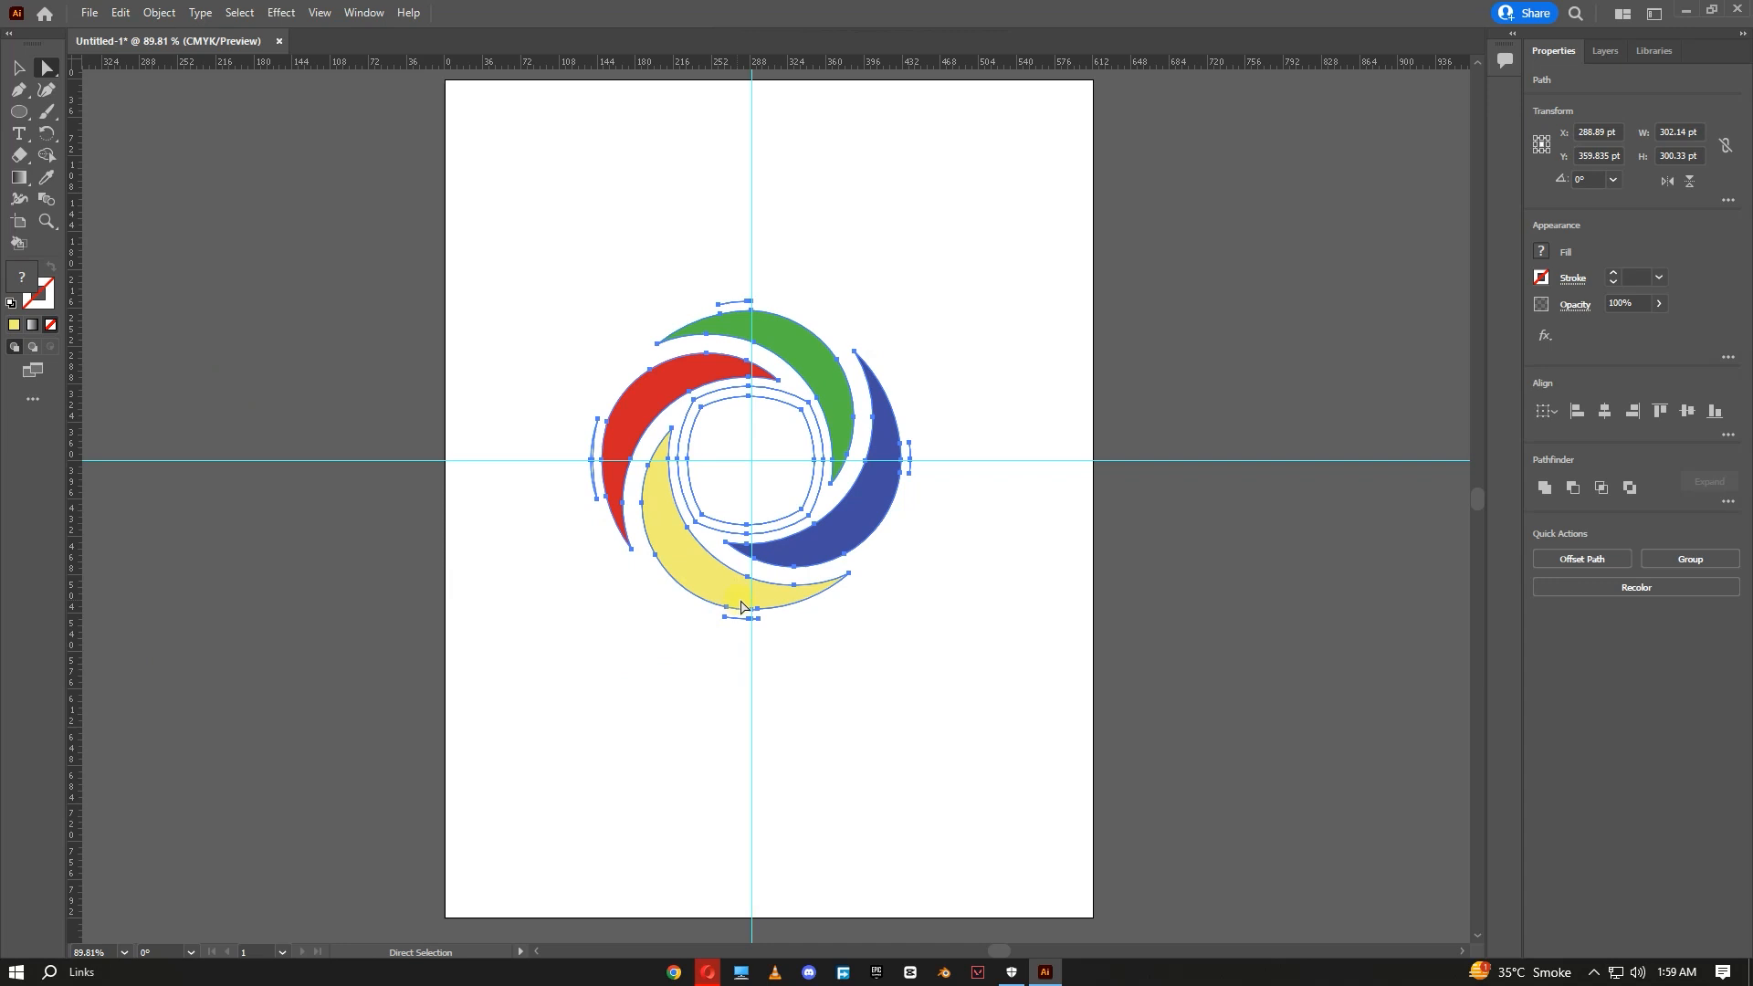
{"action": "right_click", "coordinate": [801, 329]}
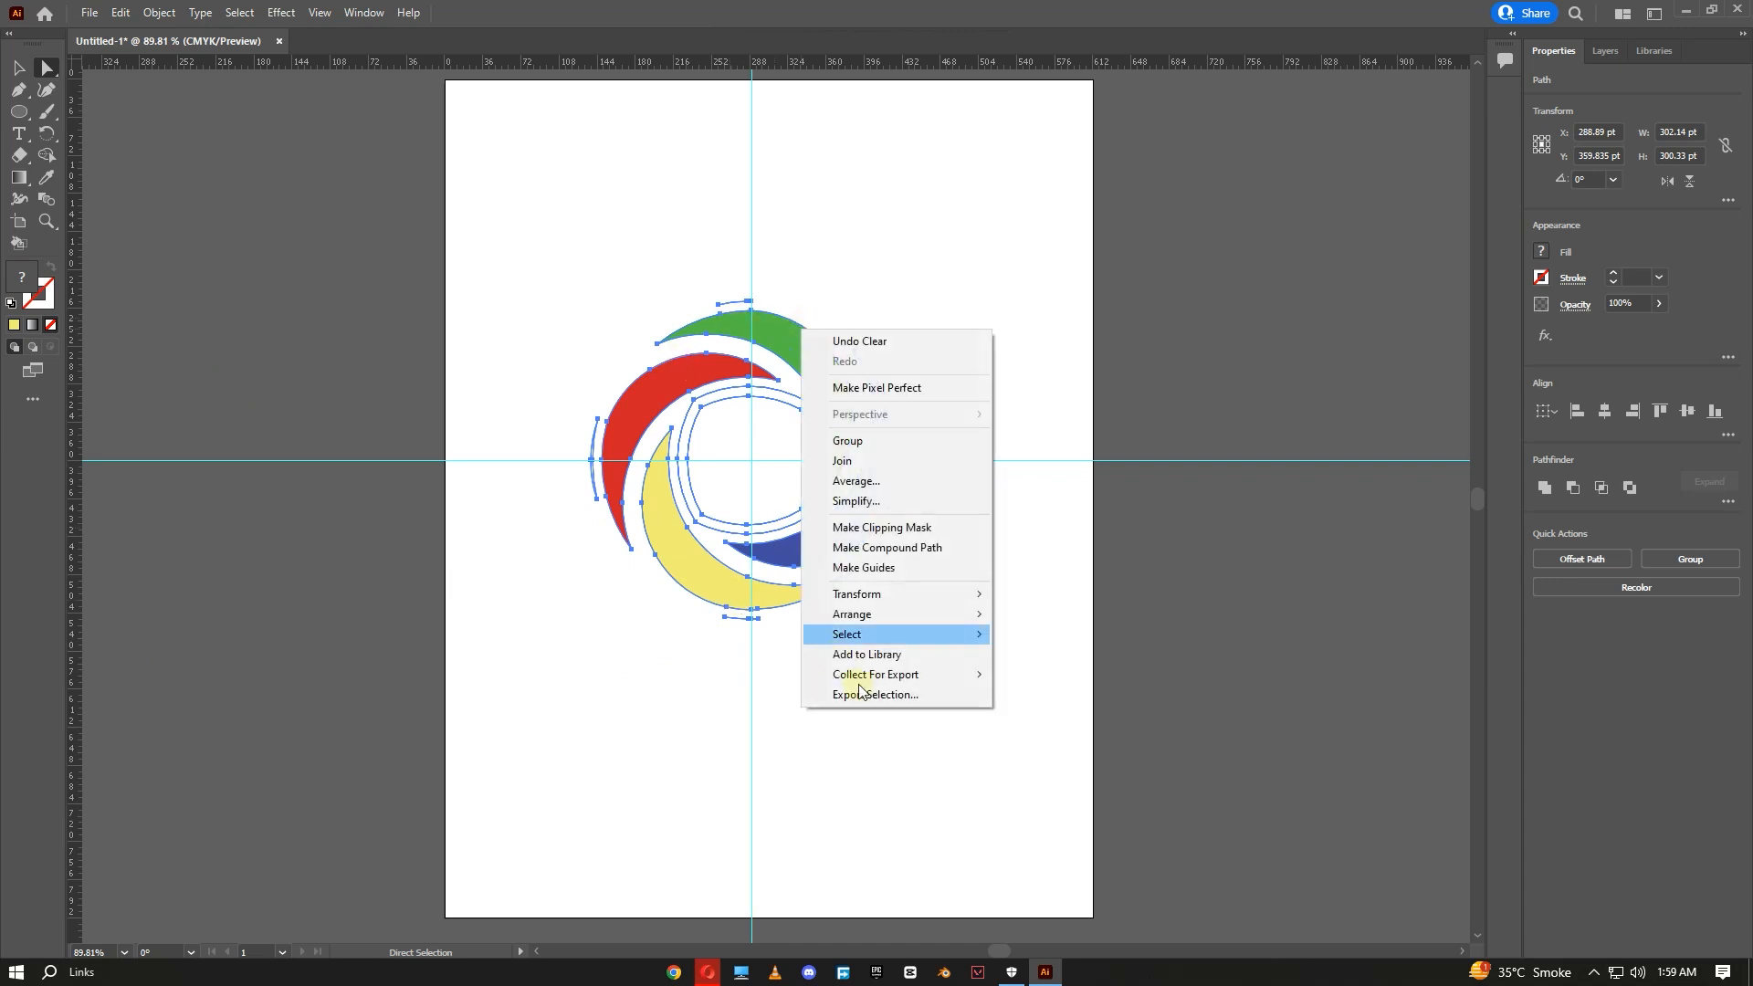
{"action": "left_click", "coordinate": [889, 443]}
{"action": "left_click", "coordinate": [883, 356]}
{"action": "left_click", "coordinate": [796, 349]}
- Delete the rounded inner outline at the logo's centre and reselect the whole logo
{"action": "left_click_drag", "start_coordinate": [997, 317], "coordinate": [566, 666]}
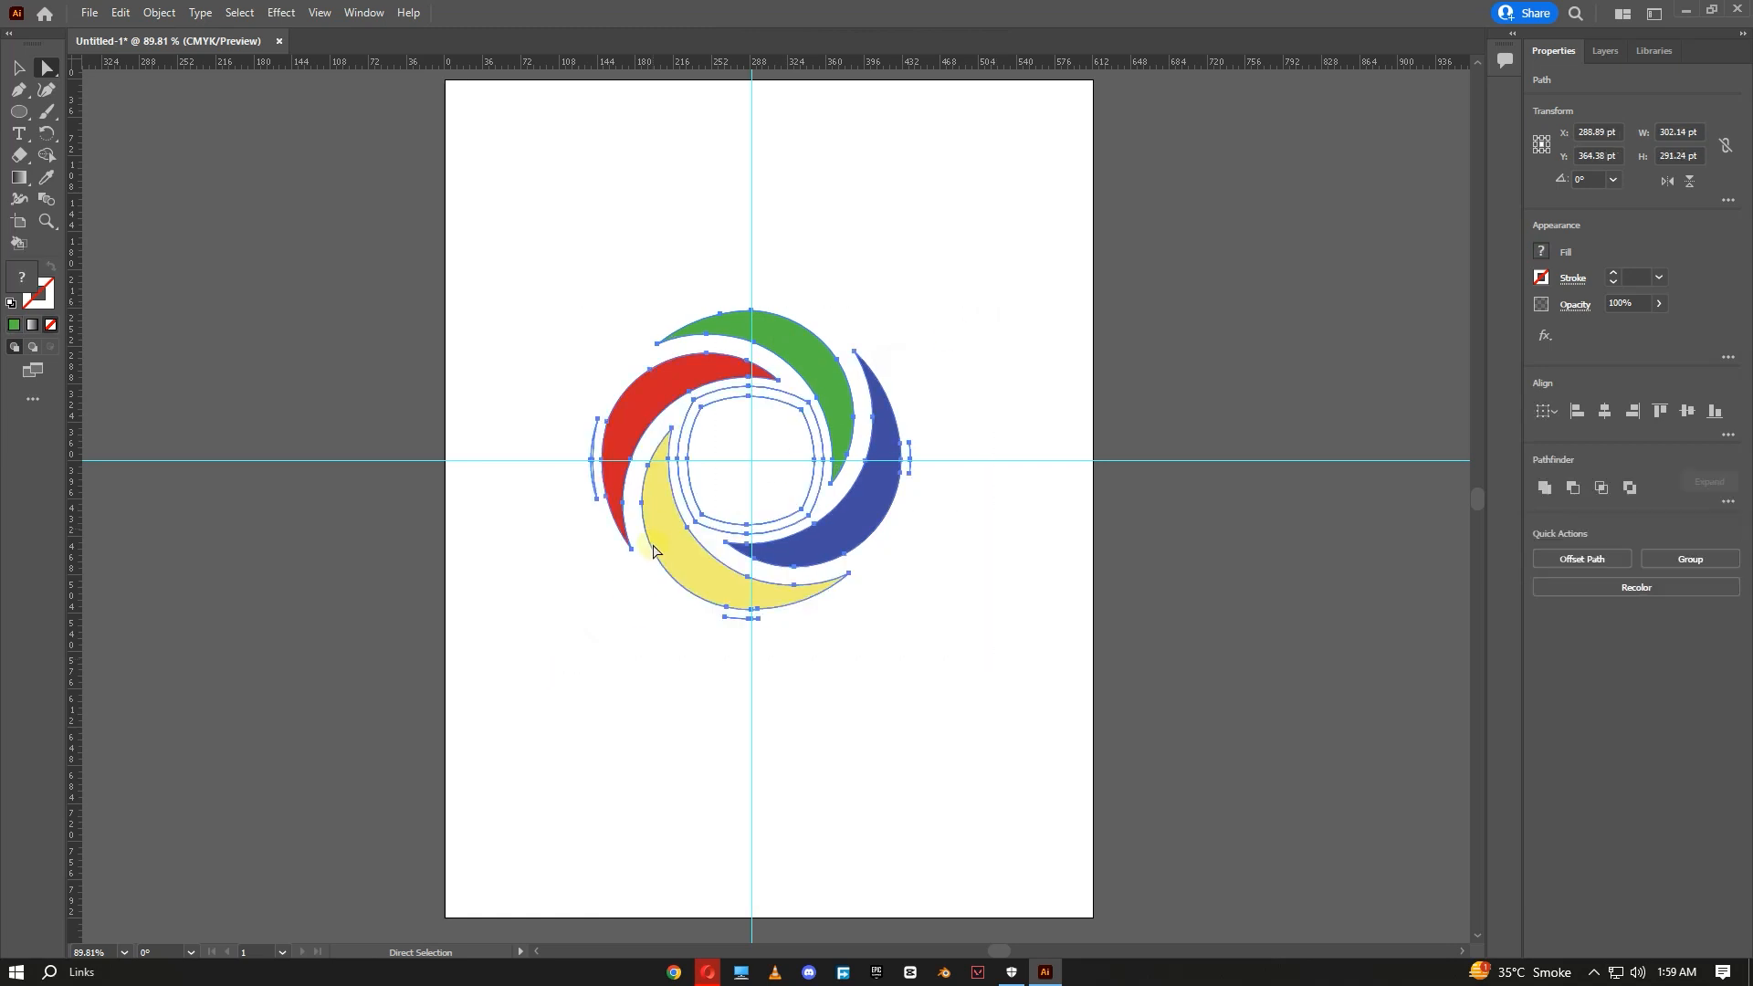
{"action": "left_click", "coordinate": [712, 462]}
{"action": "left_click", "coordinate": [689, 403]}
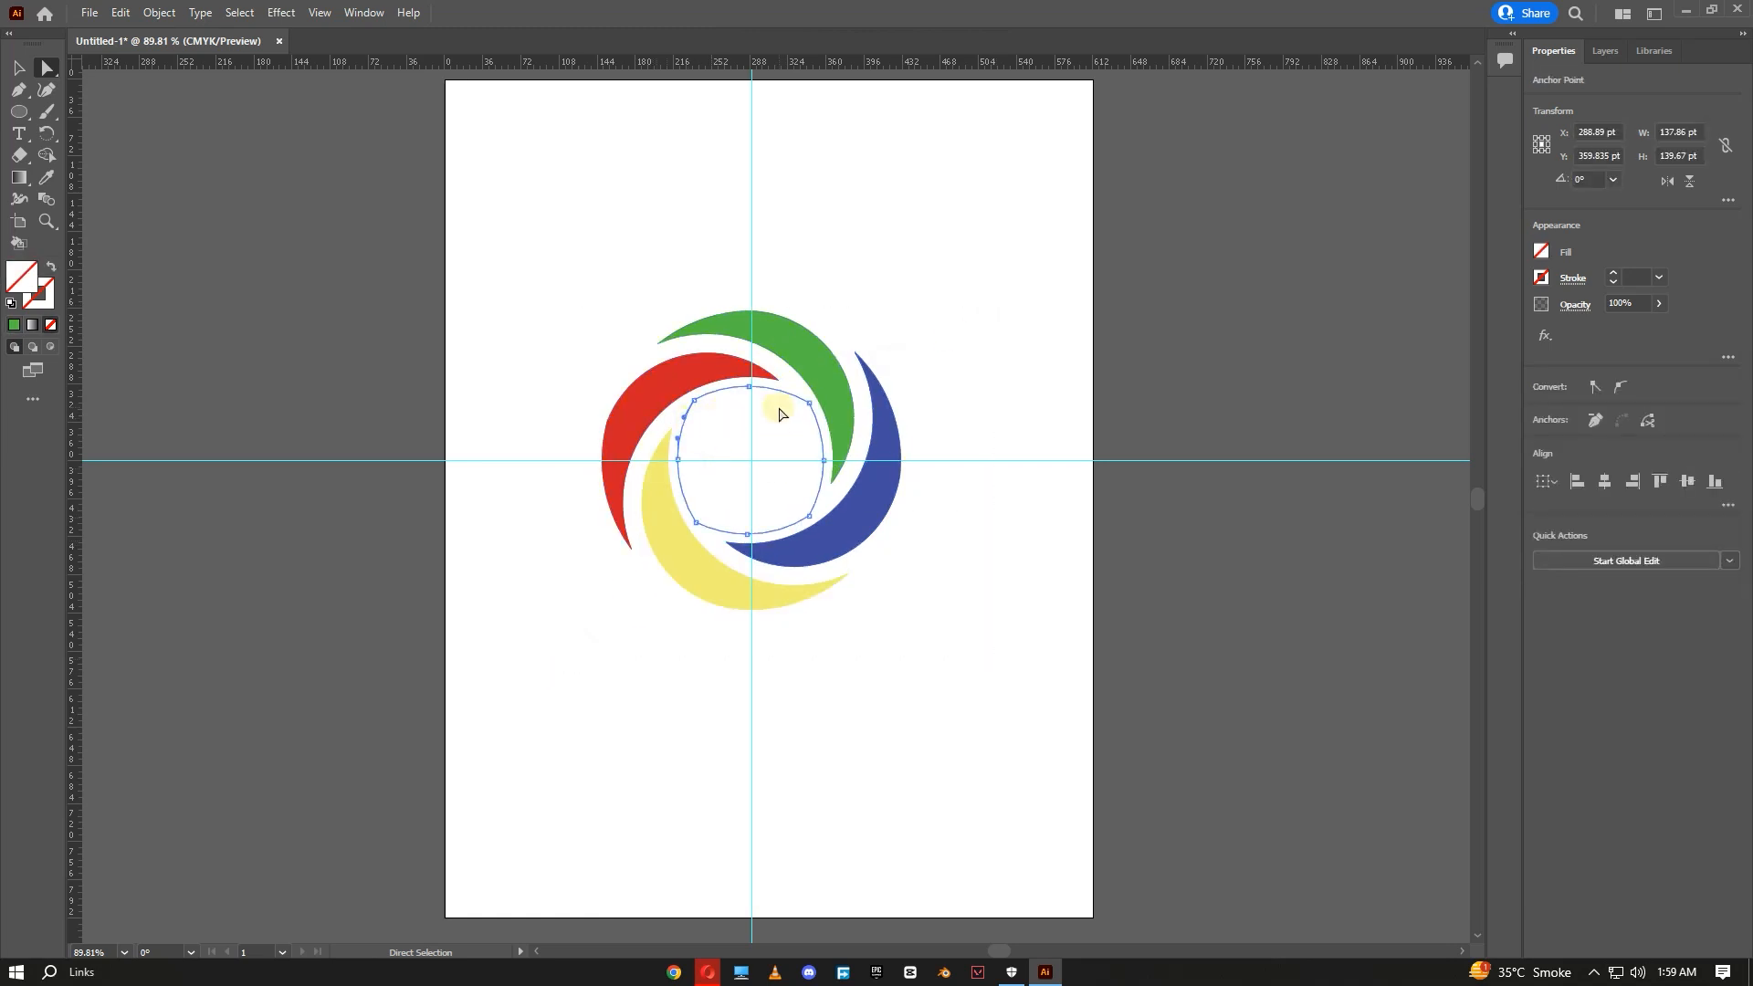
{"action": "key", "text": "Delete"}
{"action": "left_click_drag", "start_coordinate": [1087, 182], "coordinate": [522, 705]}
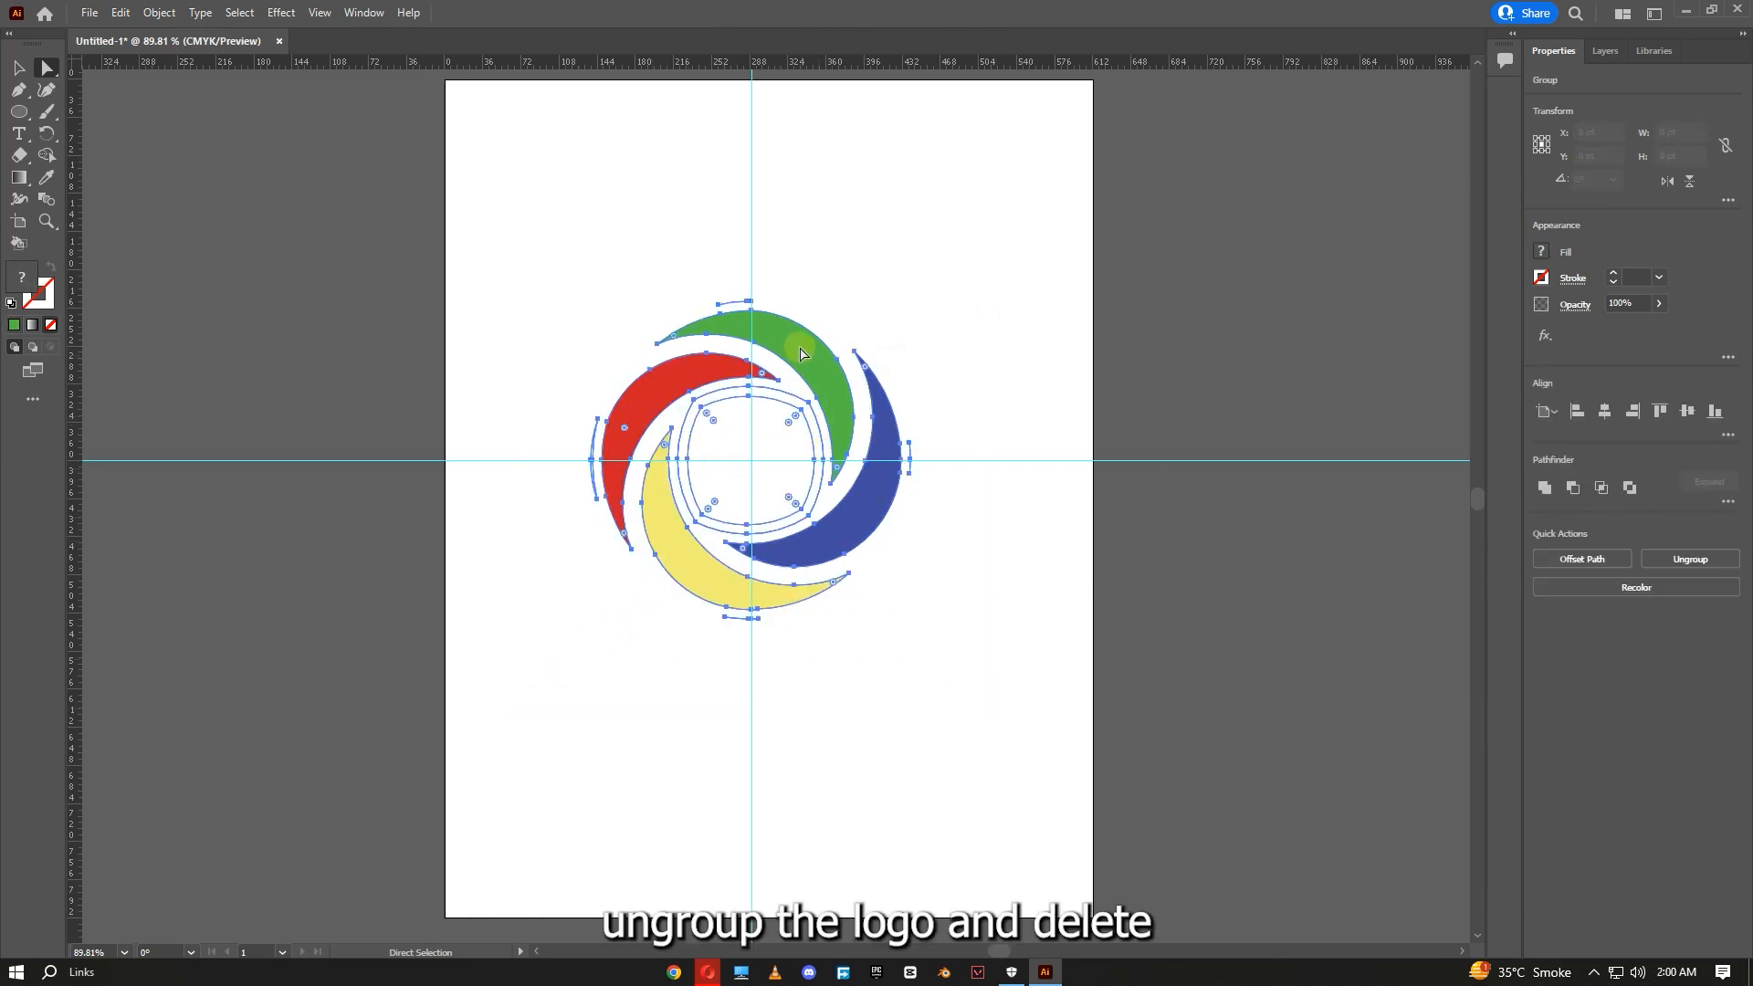
- Ungroup the logo and delete the short stray path above the green crescent
{"action": "right_click", "coordinate": [797, 347]}
{"action": "left_click", "coordinate": [865, 499]}
{"action": "left_click", "coordinate": [983, 273]}
{"action": "left_click_drag", "start_coordinate": [1103, 213], "coordinate": [545, 682]}
{"action": "left_click", "coordinate": [713, 297]}
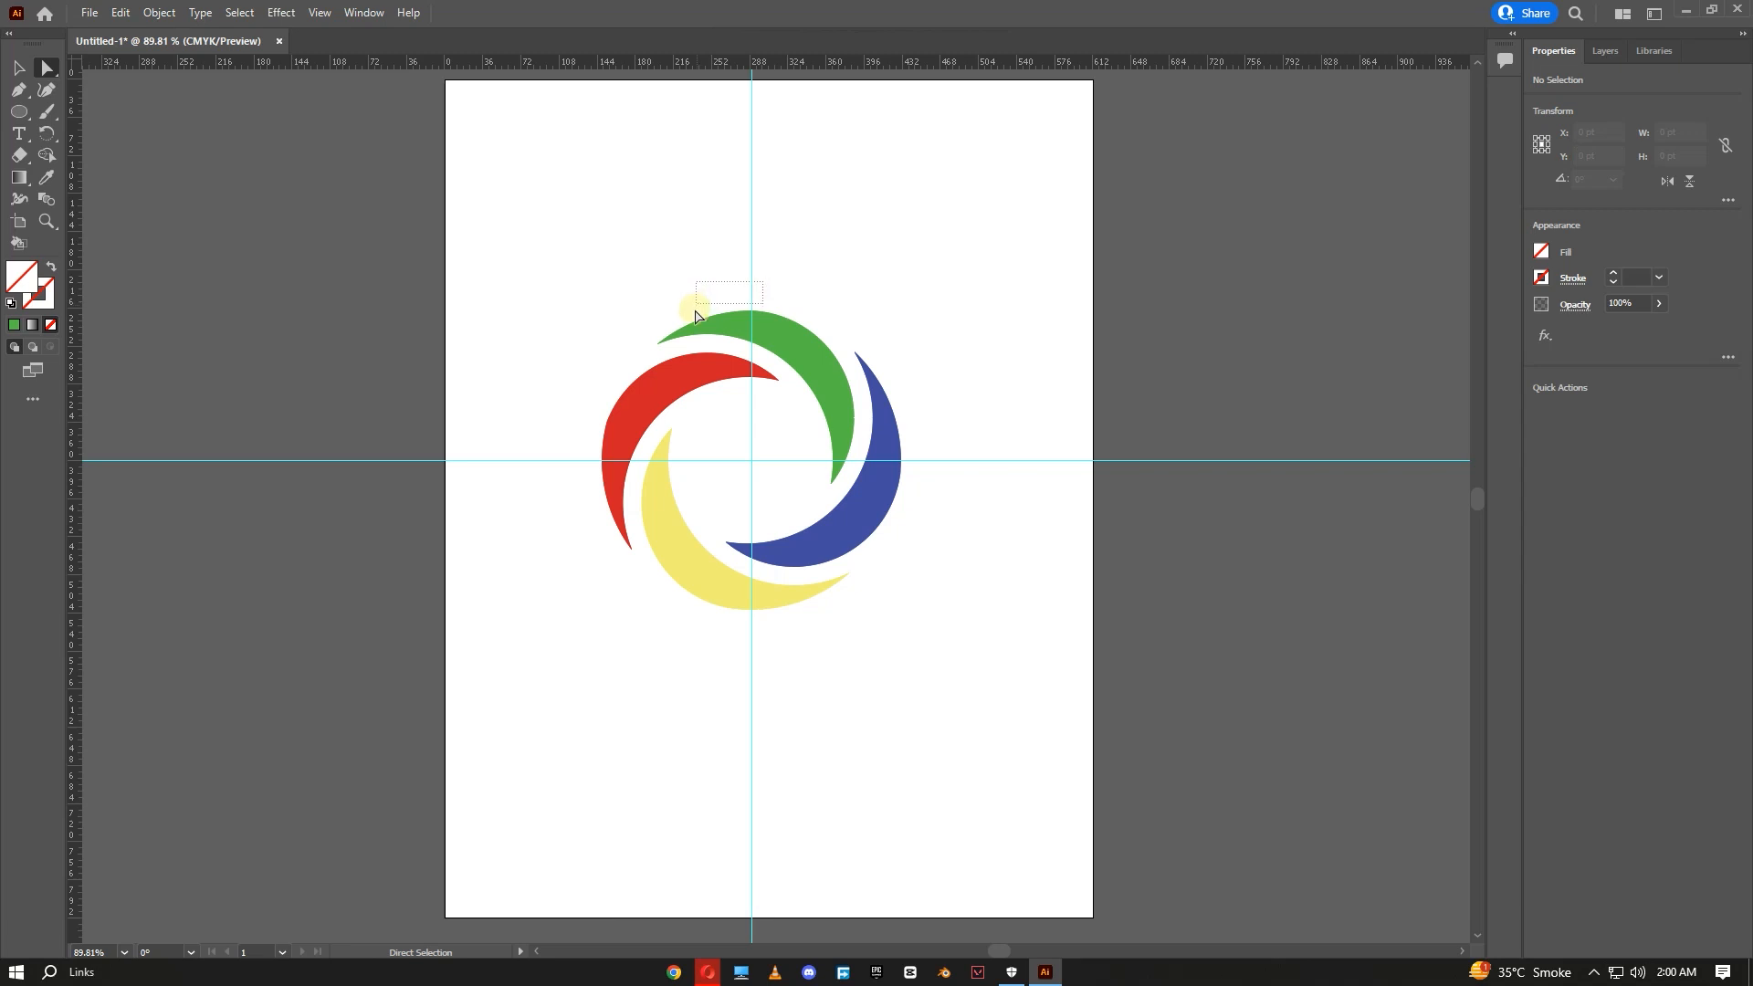
{"action": "left_click_drag", "start_coordinate": [714, 309], "coordinate": [714, 310]}
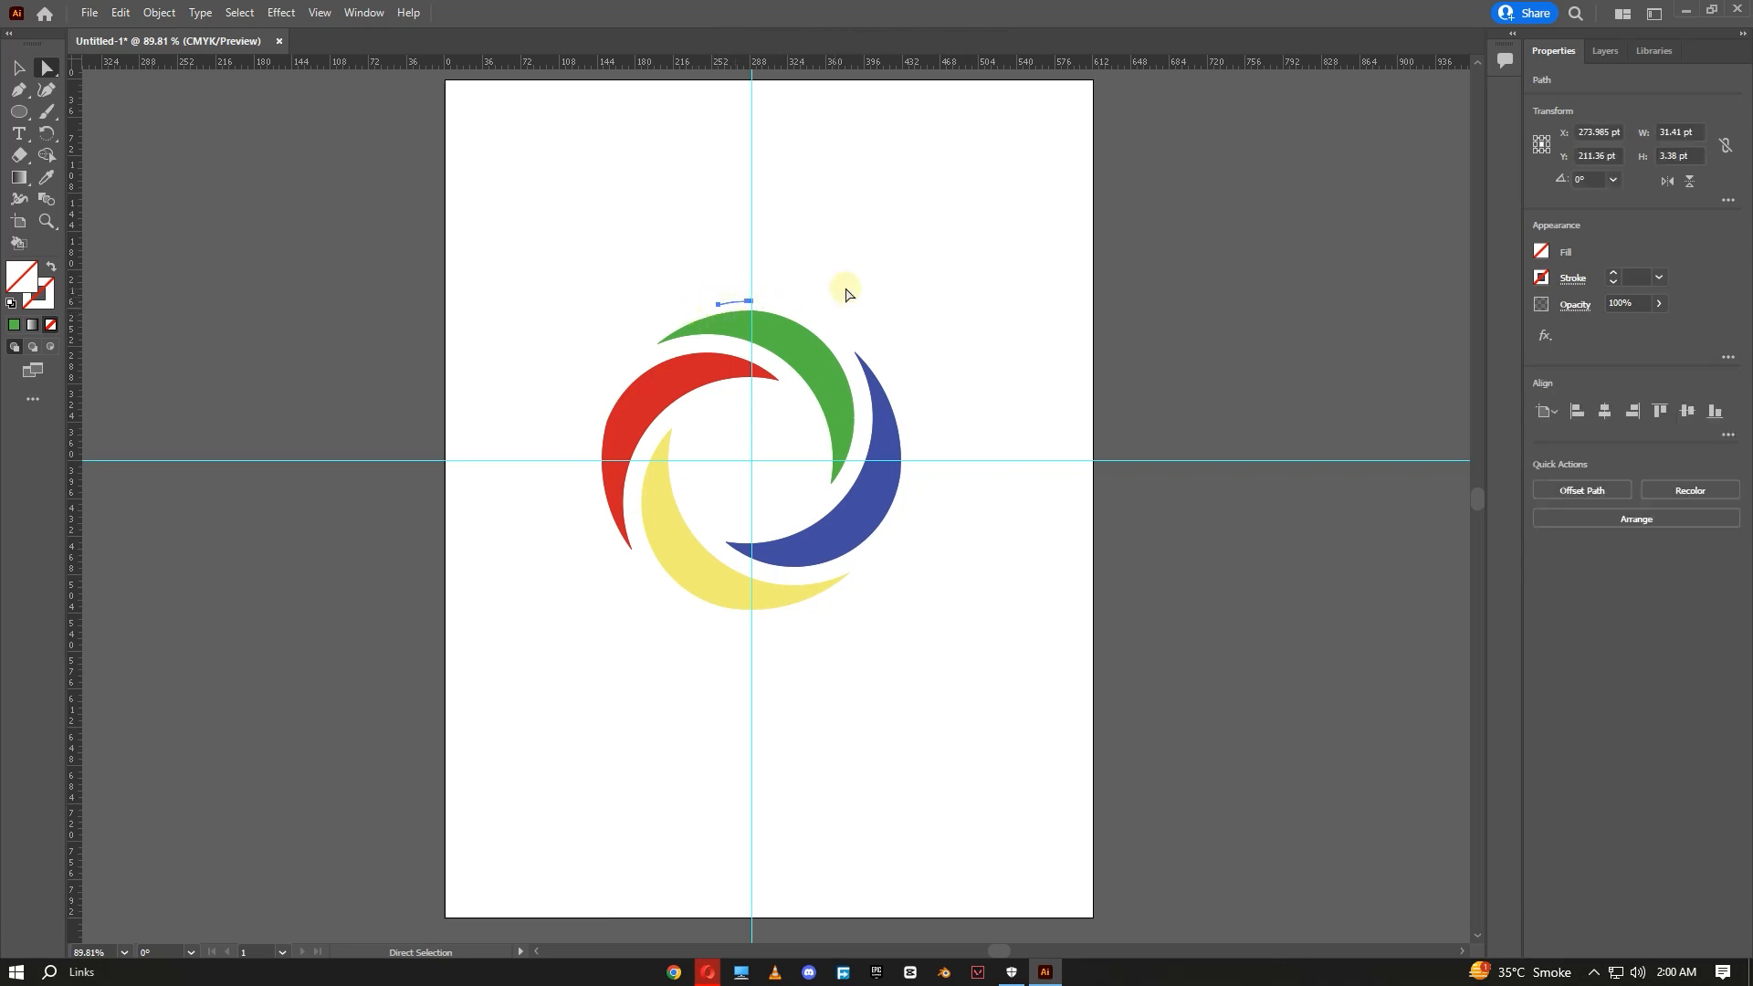
{"action": "key", "text": "Delete"}
- Select and delete the leftover unfilled paths inside the logo's centre
{"action": "left_click_drag", "start_coordinate": [1063, 279], "coordinate": [529, 682]}
{"action": "left_click", "coordinate": [578, 503]}
{"action": "left_click", "coordinate": [591, 460]}
{"action": "left_click", "coordinate": [950, 391]}
{"action": "left_click_drag", "start_coordinate": [991, 281], "coordinate": [364, 822]}
{"action": "left_click_drag", "start_coordinate": [923, 432], "coordinate": [911, 485]}
{"action": "key", "text": "Delete"}
- Delete the leftover stray paths near the red crescent's lower tip
{"action": "left_click_drag", "start_coordinate": [974, 273], "coordinate": [479, 699]}
{"action": "left_click", "coordinate": [548, 590]}
{"action": "left_click", "coordinate": [592, 468]}
{"action": "key", "text": "Delete"}
{"action": "key", "text": "Delete"}
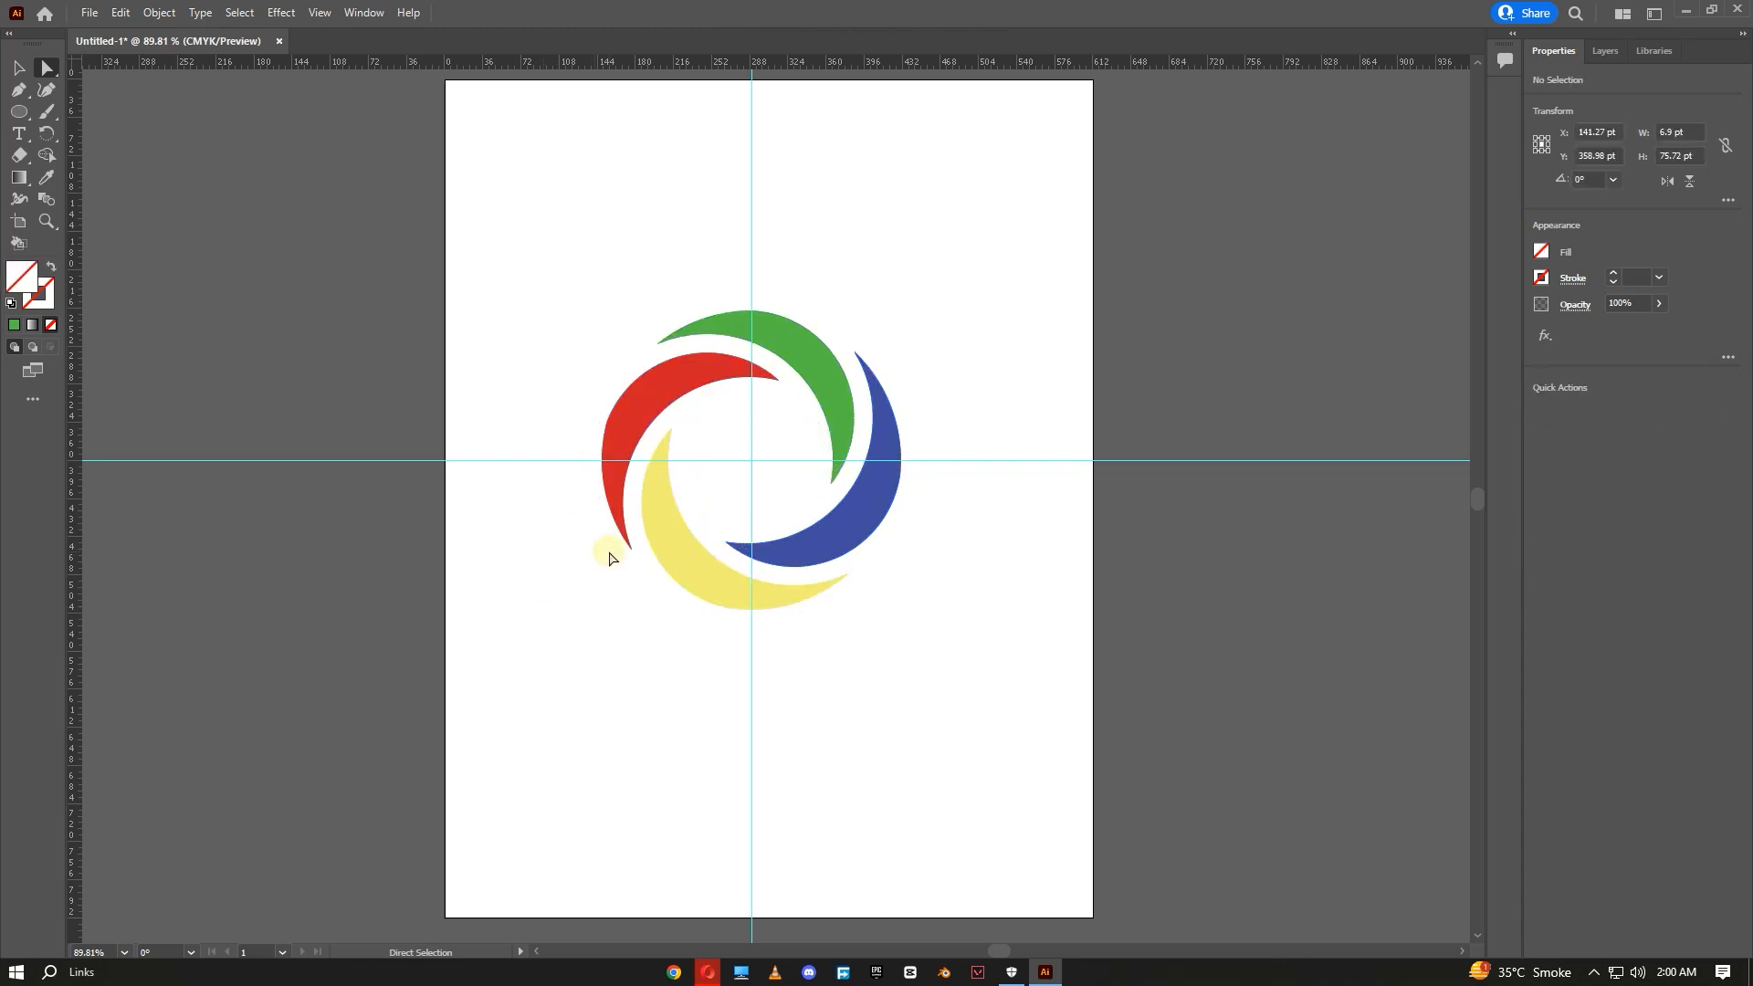
- Delete the stray path along the yellow crescent's lower edge
{"action": "left_click_drag", "start_coordinate": [1009, 278], "coordinate": [476, 682]}
{"action": "left_click", "coordinate": [732, 651]}
{"action": "left_click_drag", "start_coordinate": [783, 615], "coordinate": [711, 629]}
{"action": "key", "text": "Delete"}
{"action": "key", "text": "Delete"}
- Marquee-select around the logo pieces to check for any remaining stray paths
{"action": "left_click_drag", "start_coordinate": [960, 320], "coordinate": [446, 735]}
{"action": "left_click", "coordinate": [768, 438]}
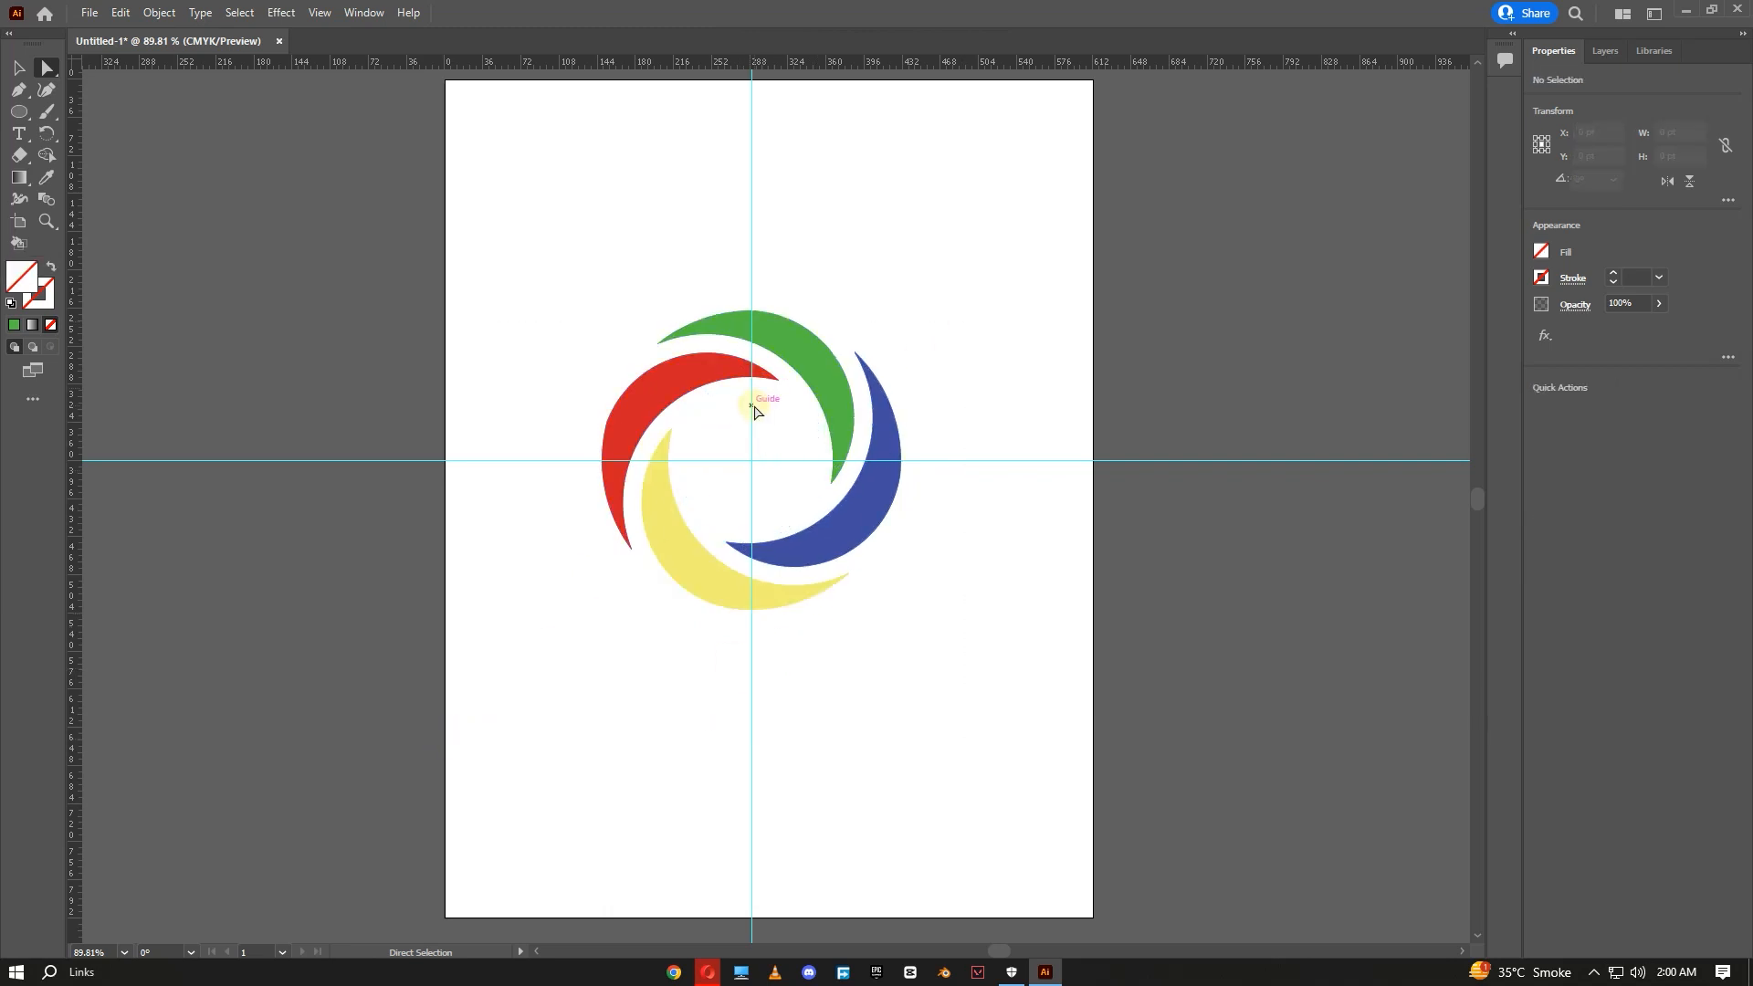
{"action": "left_click", "coordinate": [824, 475]}
{"action": "left_click", "coordinate": [896, 420]}
{"action": "left_click_drag", "start_coordinate": [987, 218], "coordinate": [501, 663]}
{"action": "left_click", "coordinate": [713, 496]}
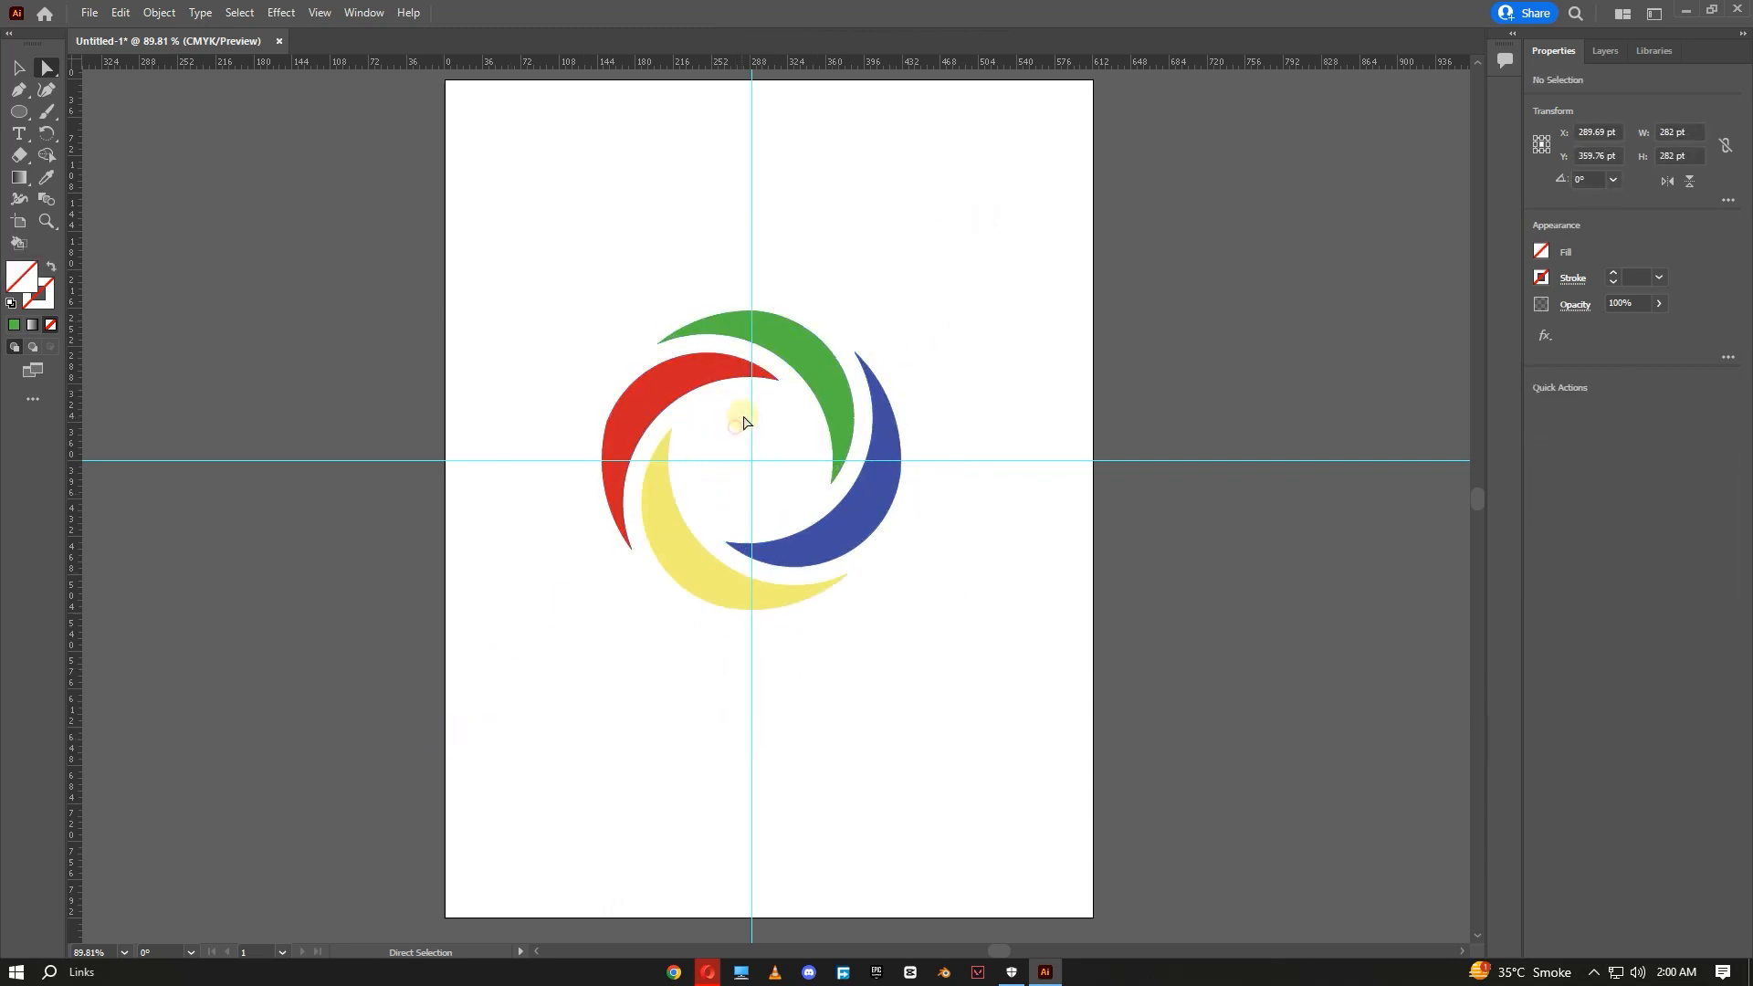
{"action": "left_click", "coordinate": [790, 394]}
{"action": "left_click", "coordinate": [971, 399]}
{"action": "left_click_drag", "start_coordinate": [1011, 275], "coordinate": [652, 703]}
{"action": "left_click", "coordinate": [820, 723]}
- Select all the cleaned-up logo pieces and group them
{"action": "left_click_drag", "start_coordinate": [1005, 302], "coordinate": [524, 708]}
{"action": "right_click", "coordinate": [679, 544]}
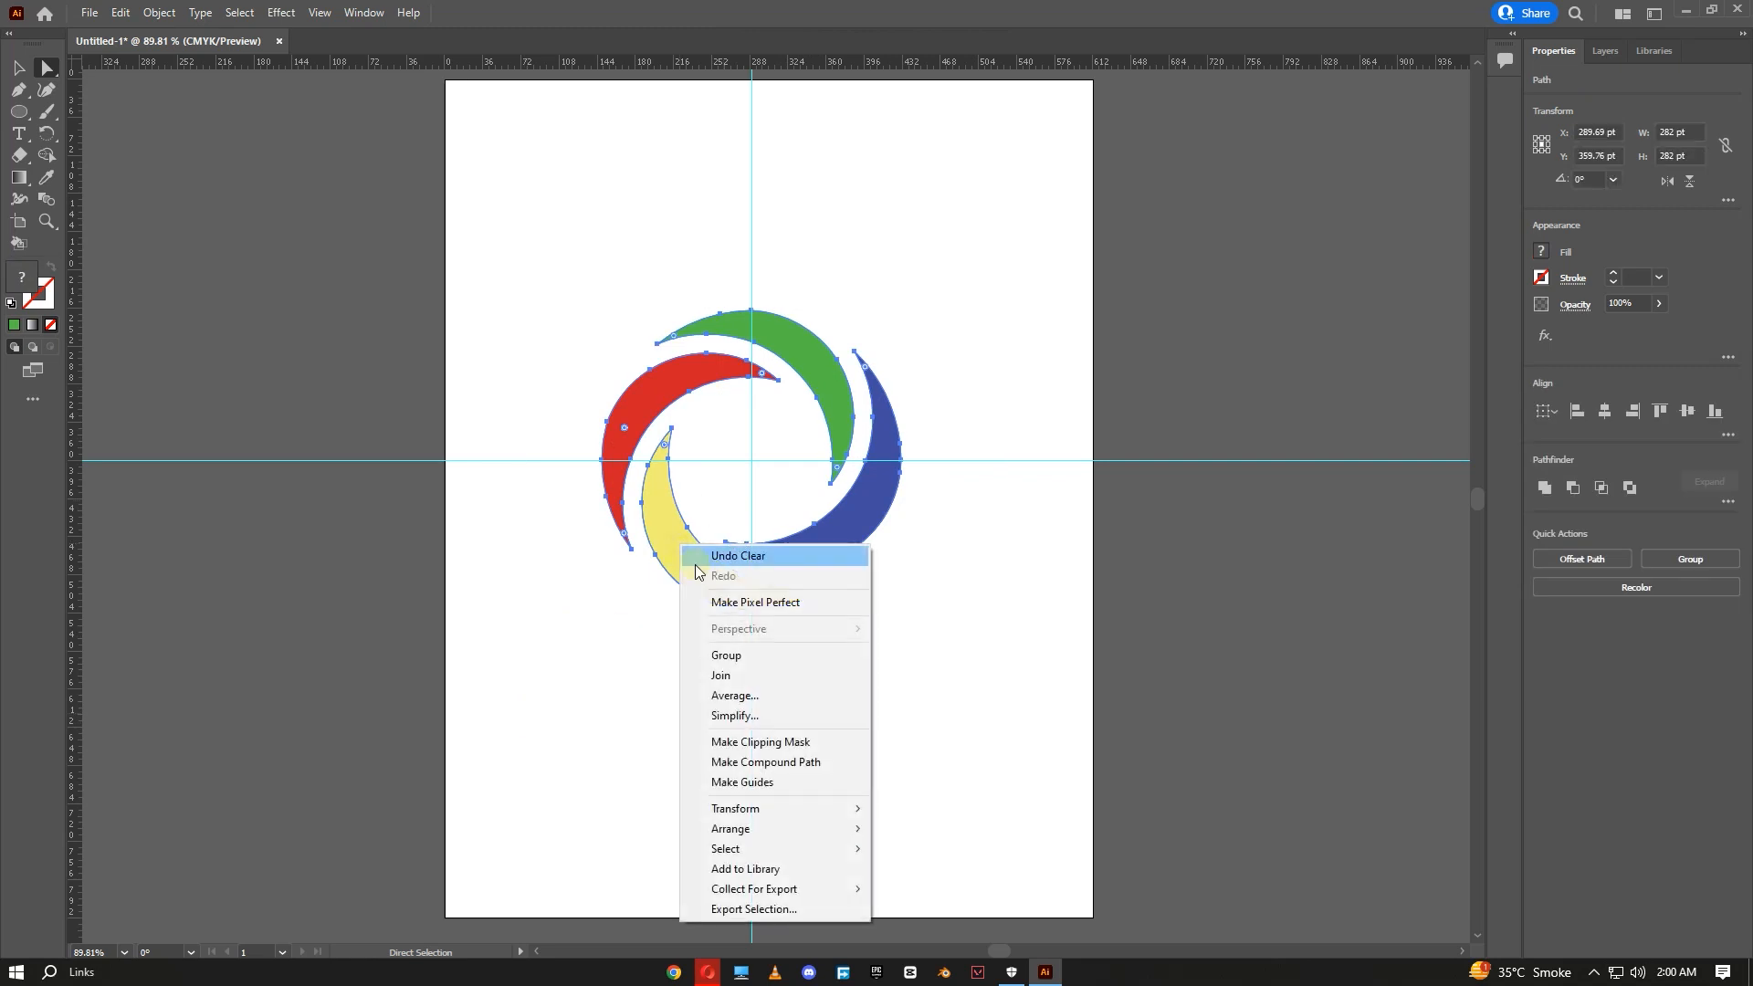
{"action": "left_click", "coordinate": [726, 655]}
{"action": "left_click", "coordinate": [865, 669]}
{"action": "left_click", "coordinate": [725, 600]}
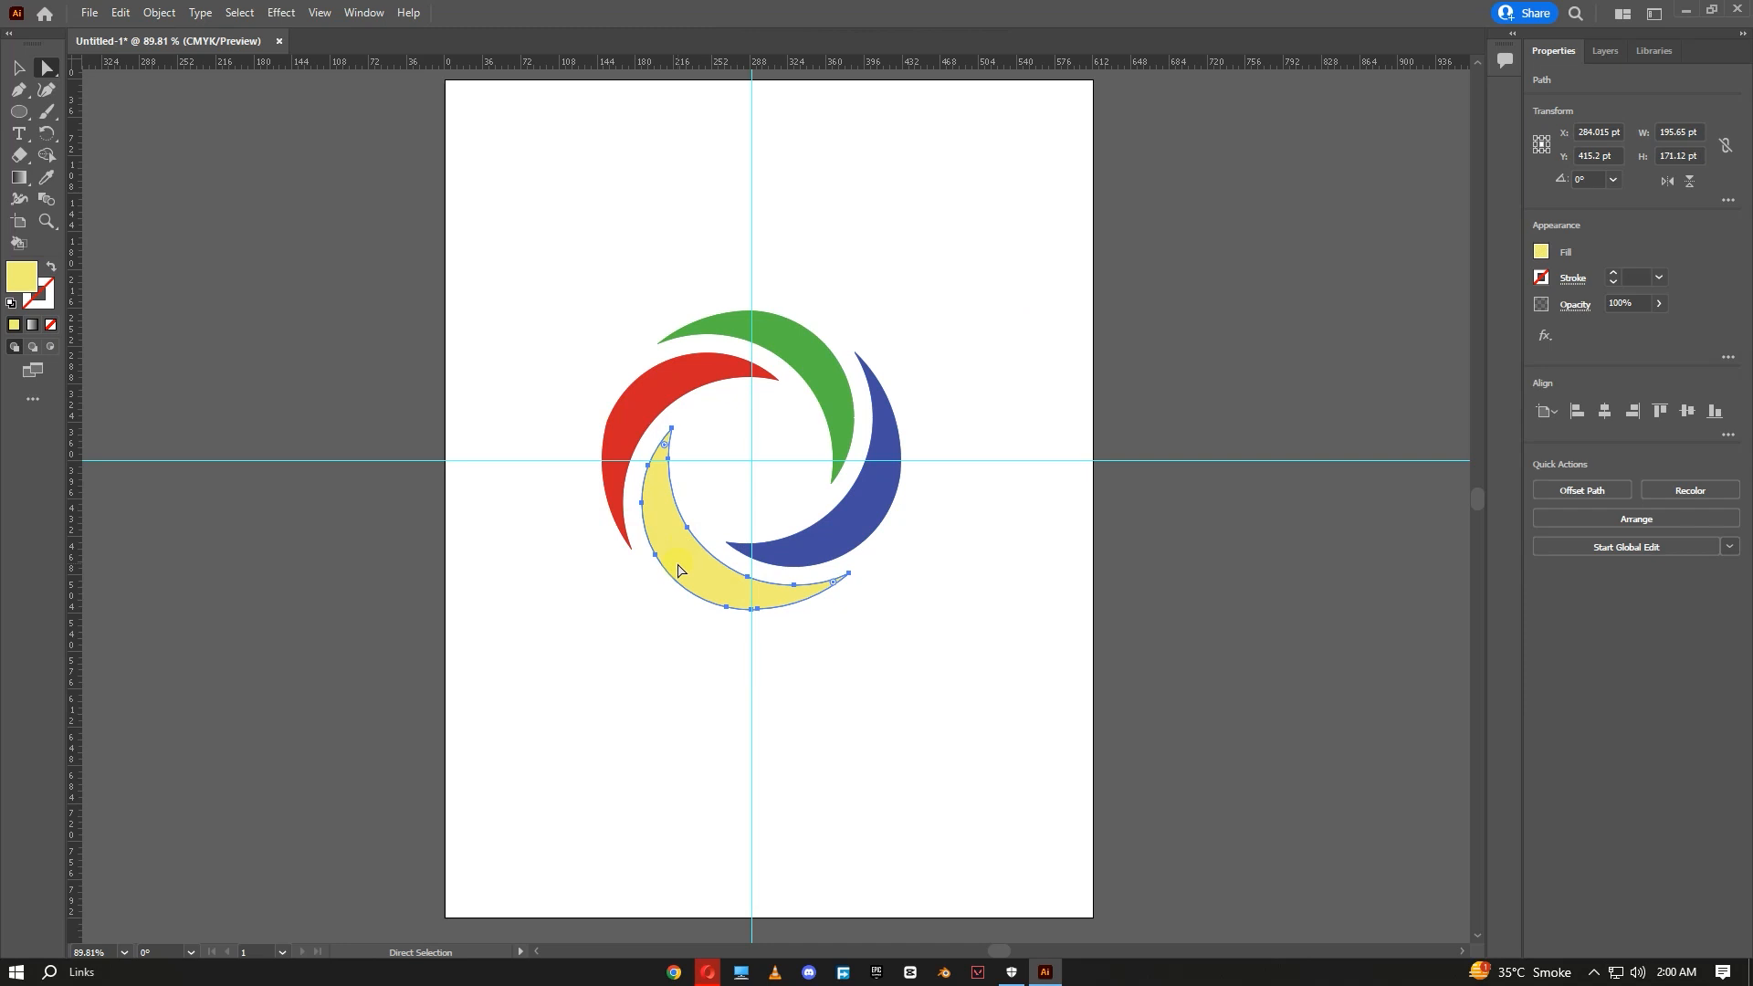
{"action": "left_click", "coordinate": [948, 383]}
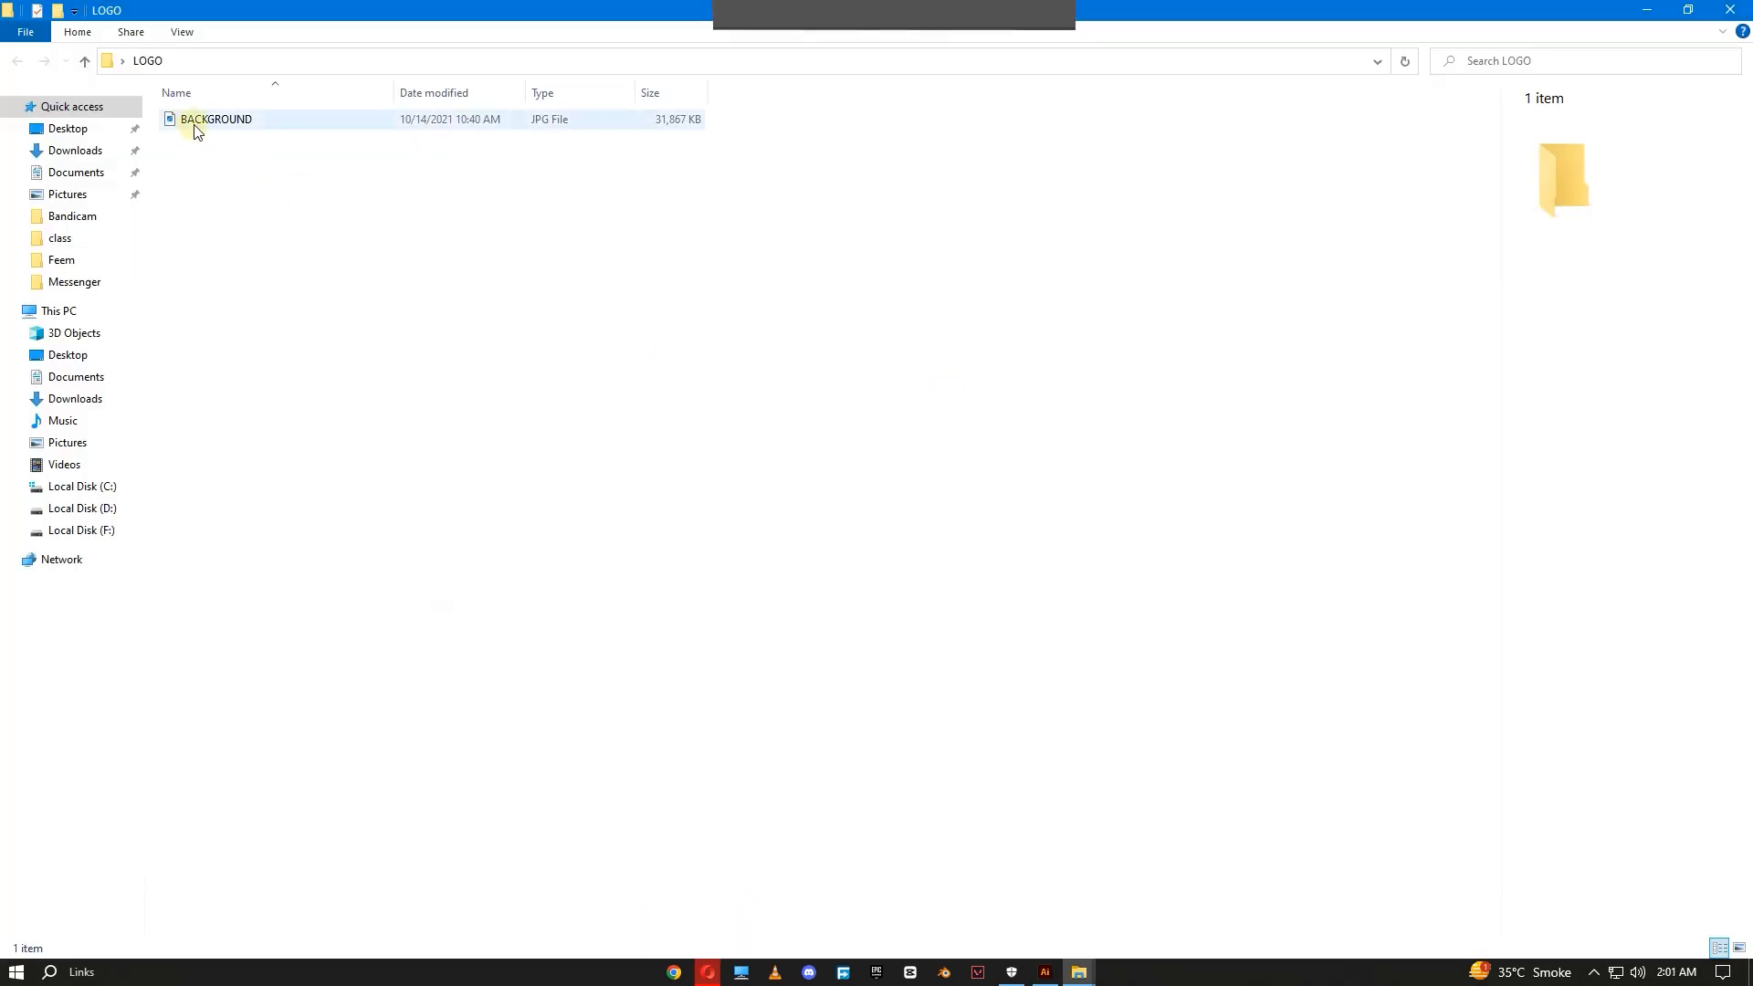
- Place a dark blue texture image as a background covering the artboard
{"action": "left_click", "coordinate": [192, 121]}
{"action": "left_click_drag", "start_coordinate": [192, 121], "coordinate": [997, 599]}
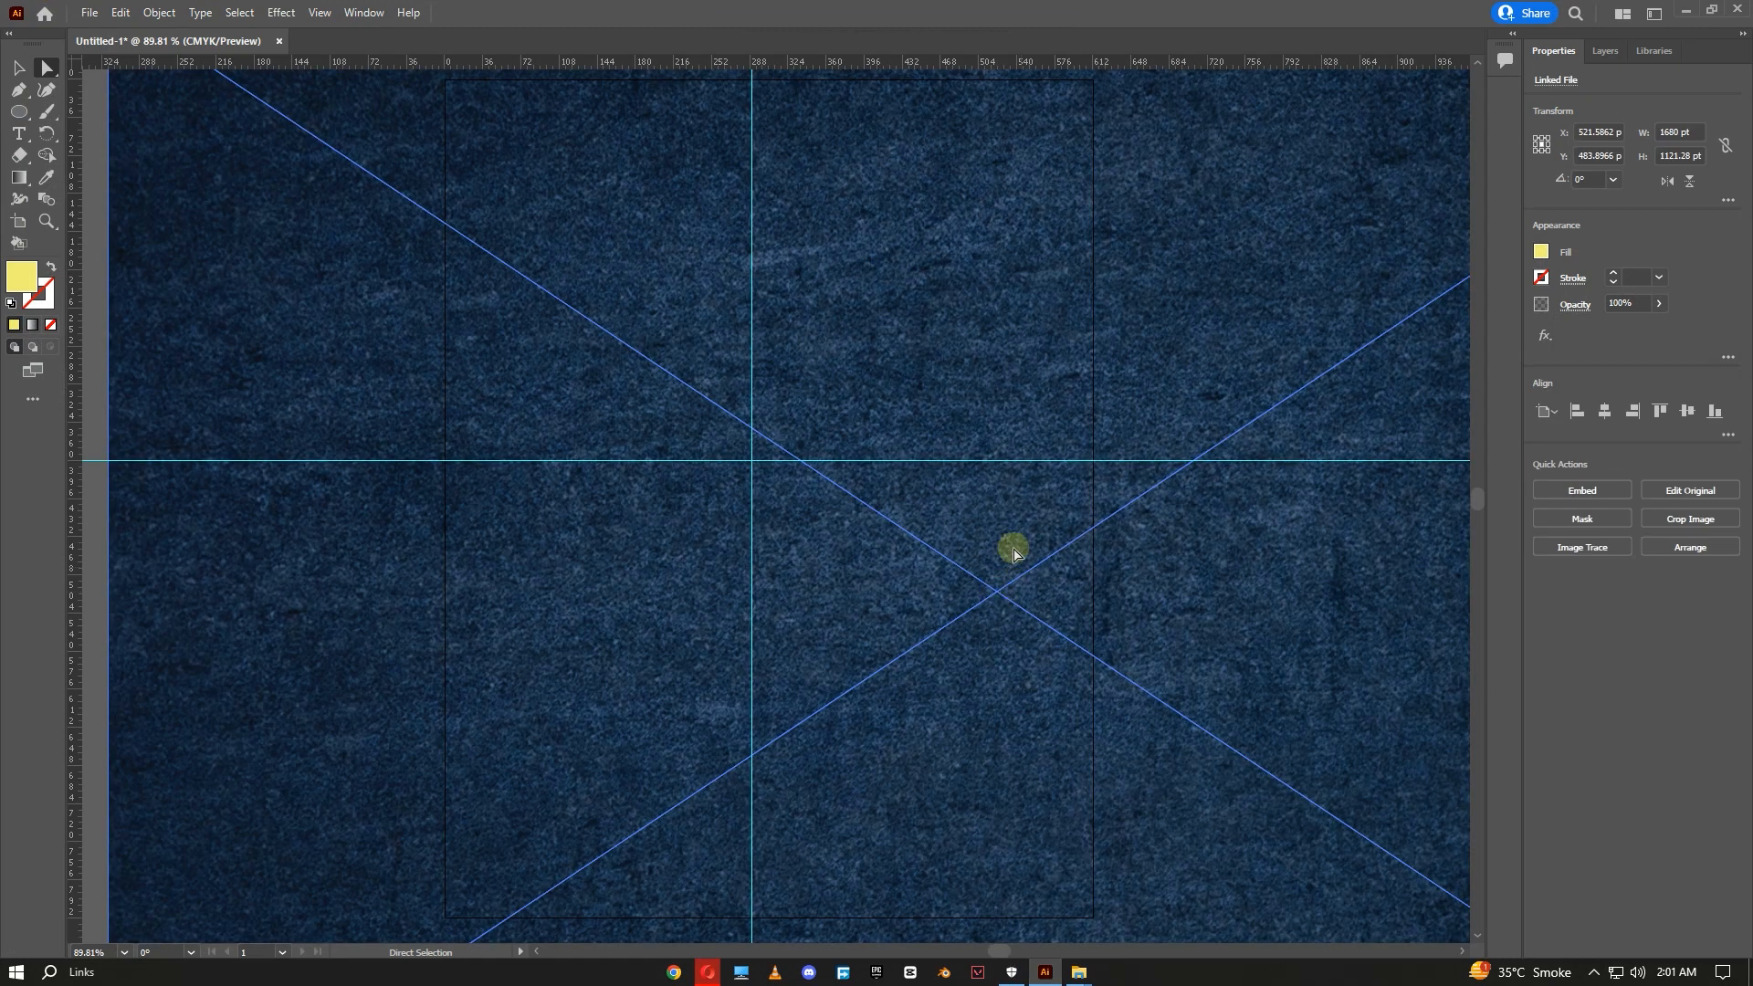
- Send the background image to the back, behind the logo
{"action": "scroll", "coordinate": [1048, 595], "scroll_direction": "down", "scroll_amount": 6}
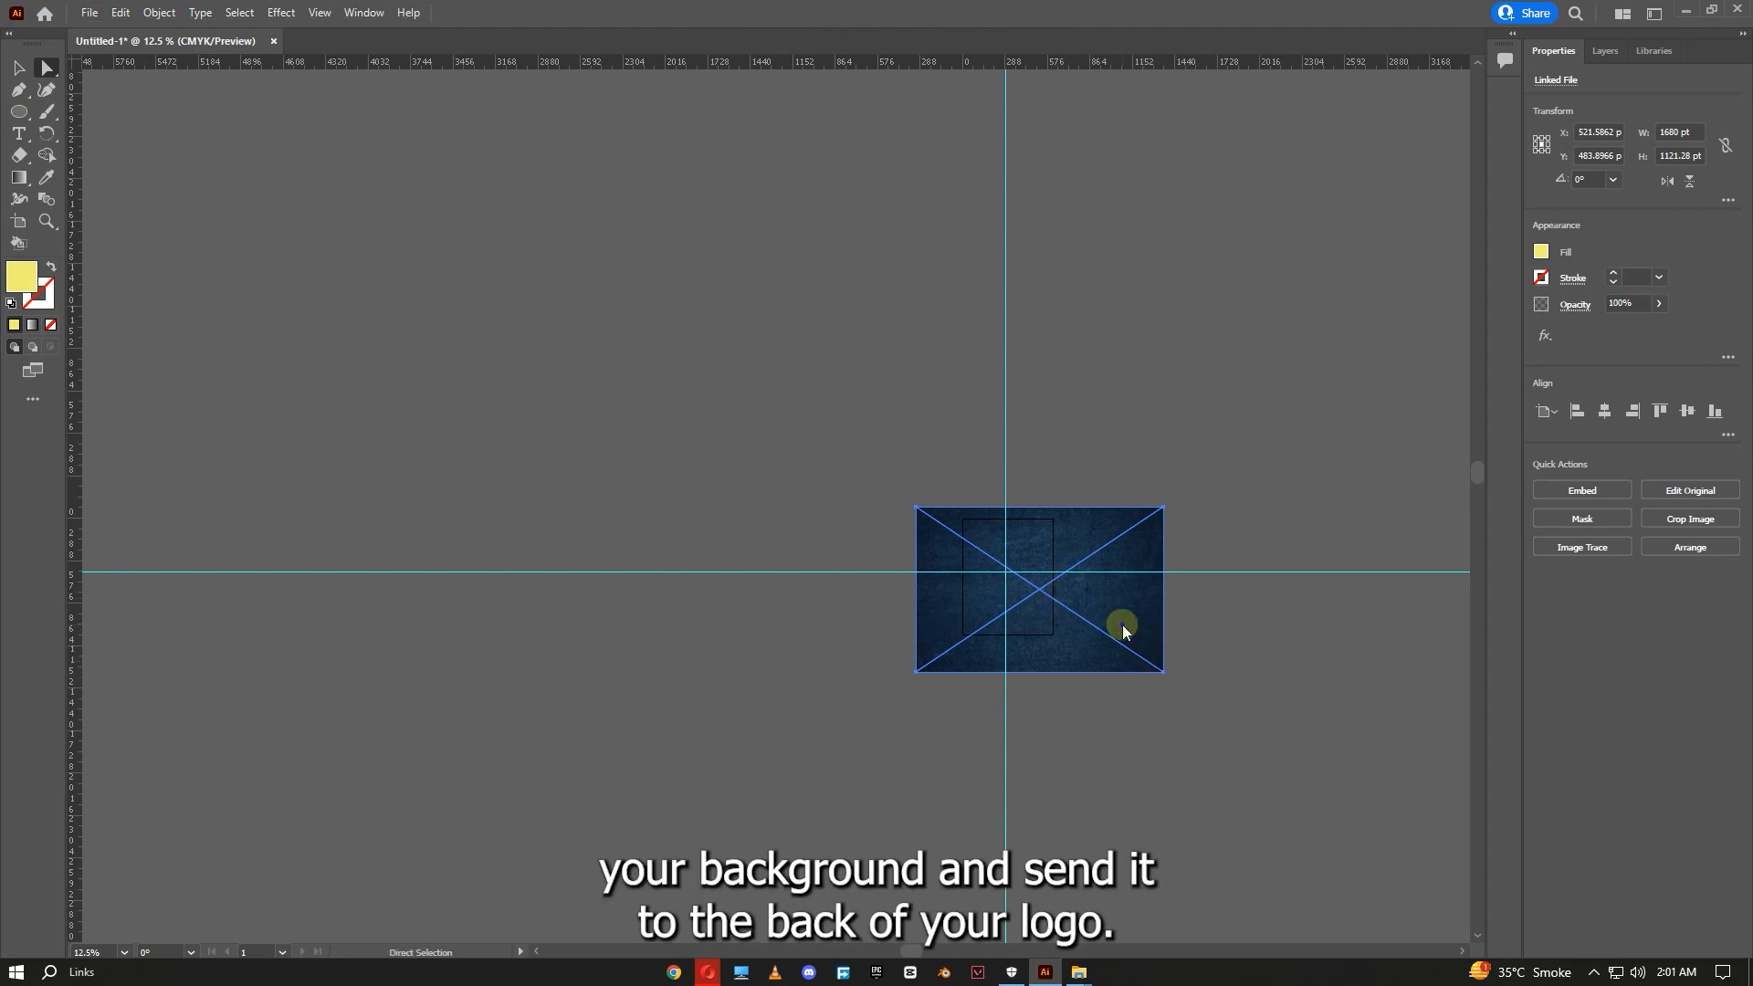
{"action": "right_click", "coordinate": [1122, 625]}
{"action": "mouse_move", "coordinate": [1194, 782]}
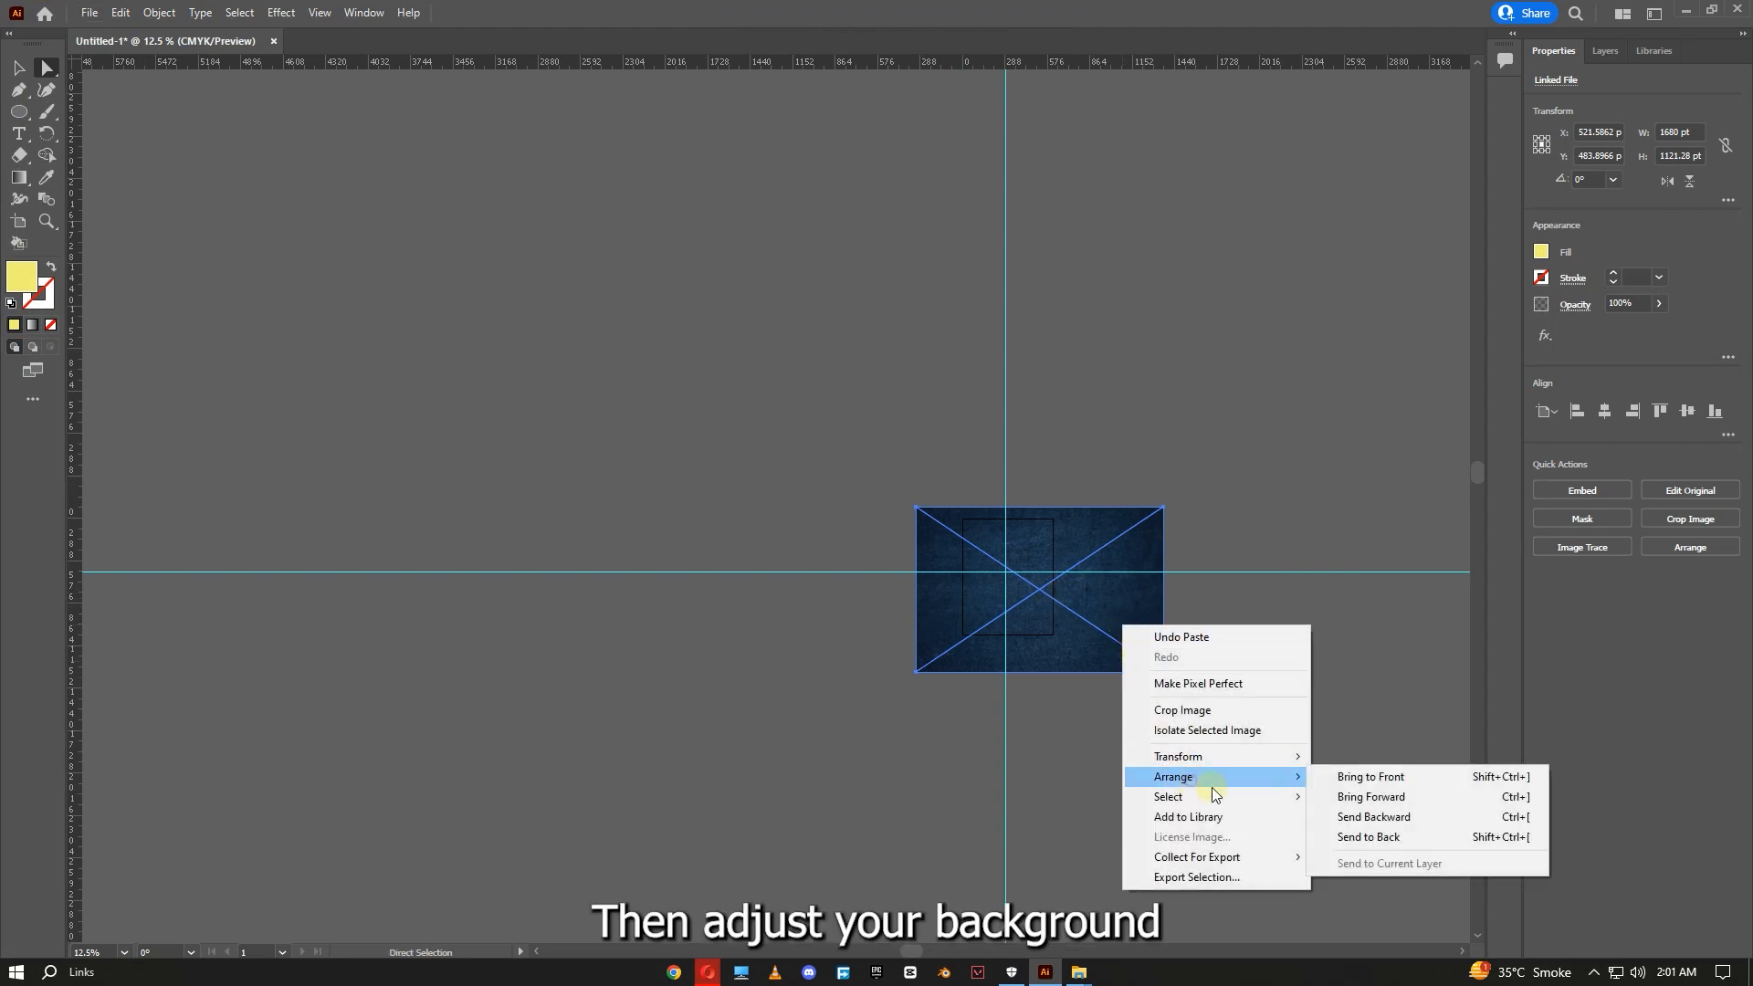
{"action": "left_click", "coordinate": [1416, 840]}
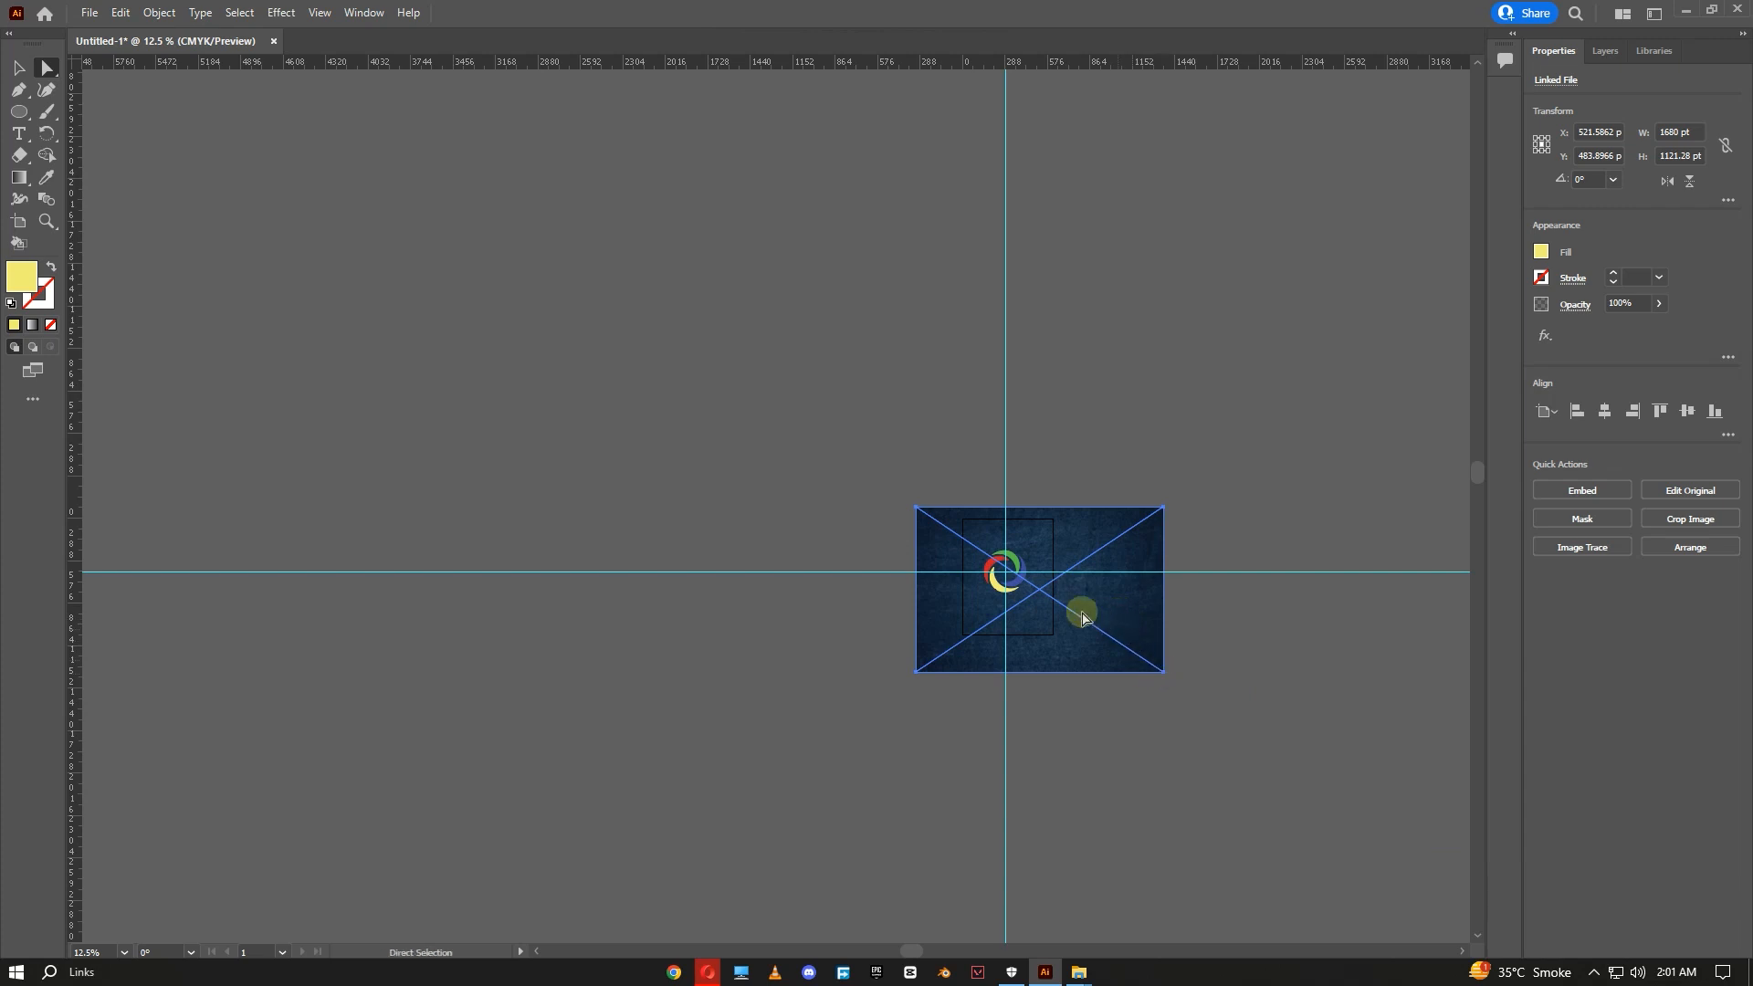
- Resize the background image by its corners so it matches the artboard
{"action": "scroll", "coordinate": [1066, 606], "scroll_direction": "up", "scroll_amount": 3}
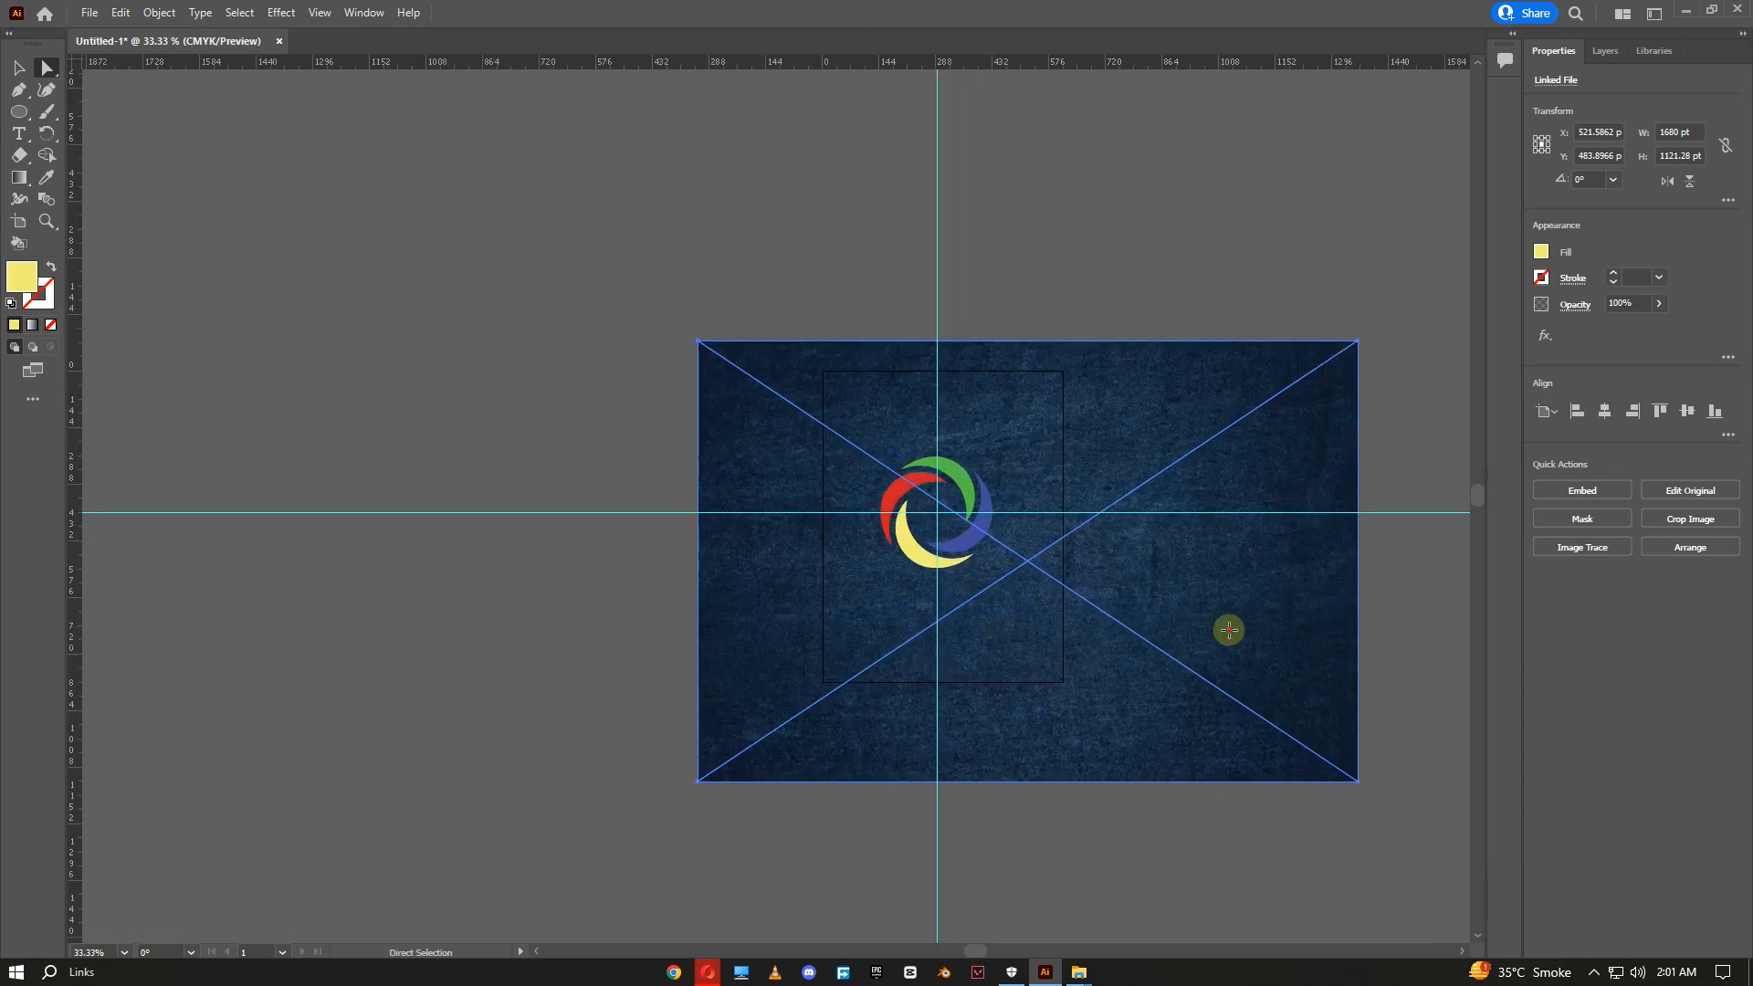
{"action": "right_click", "coordinate": [1244, 533]}
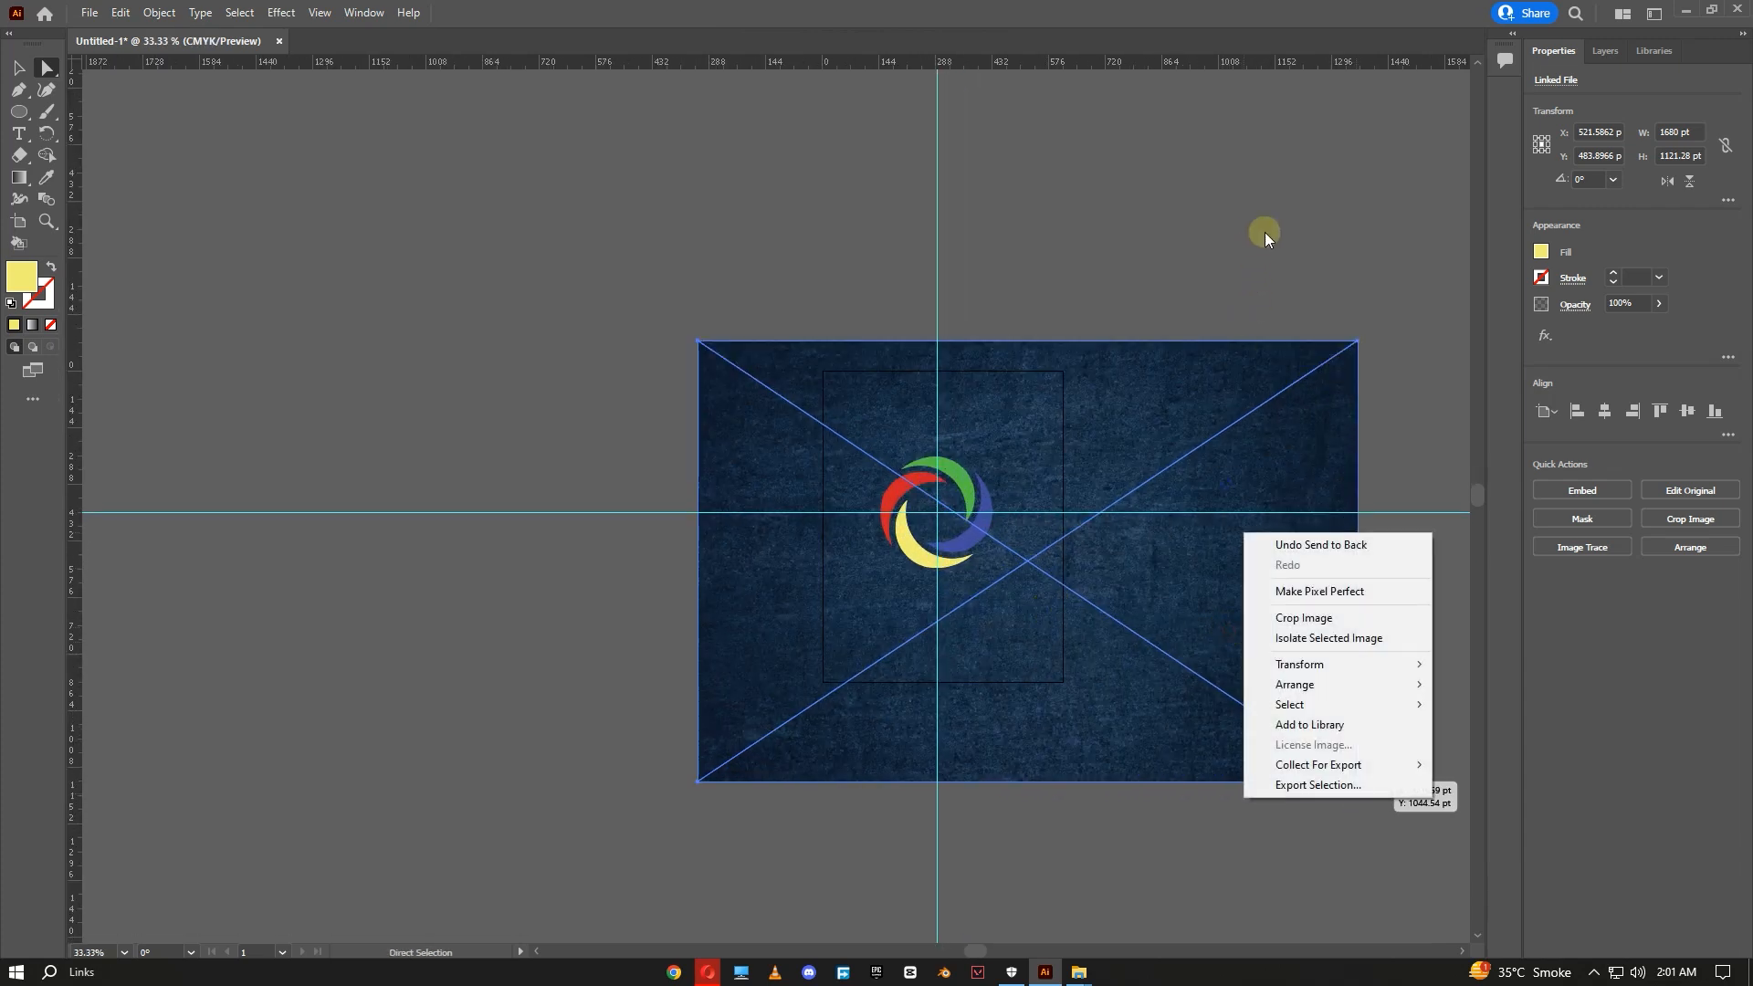
{"action": "left_click", "coordinate": [1263, 232]}
{"action": "left_click", "coordinate": [16, 69]}
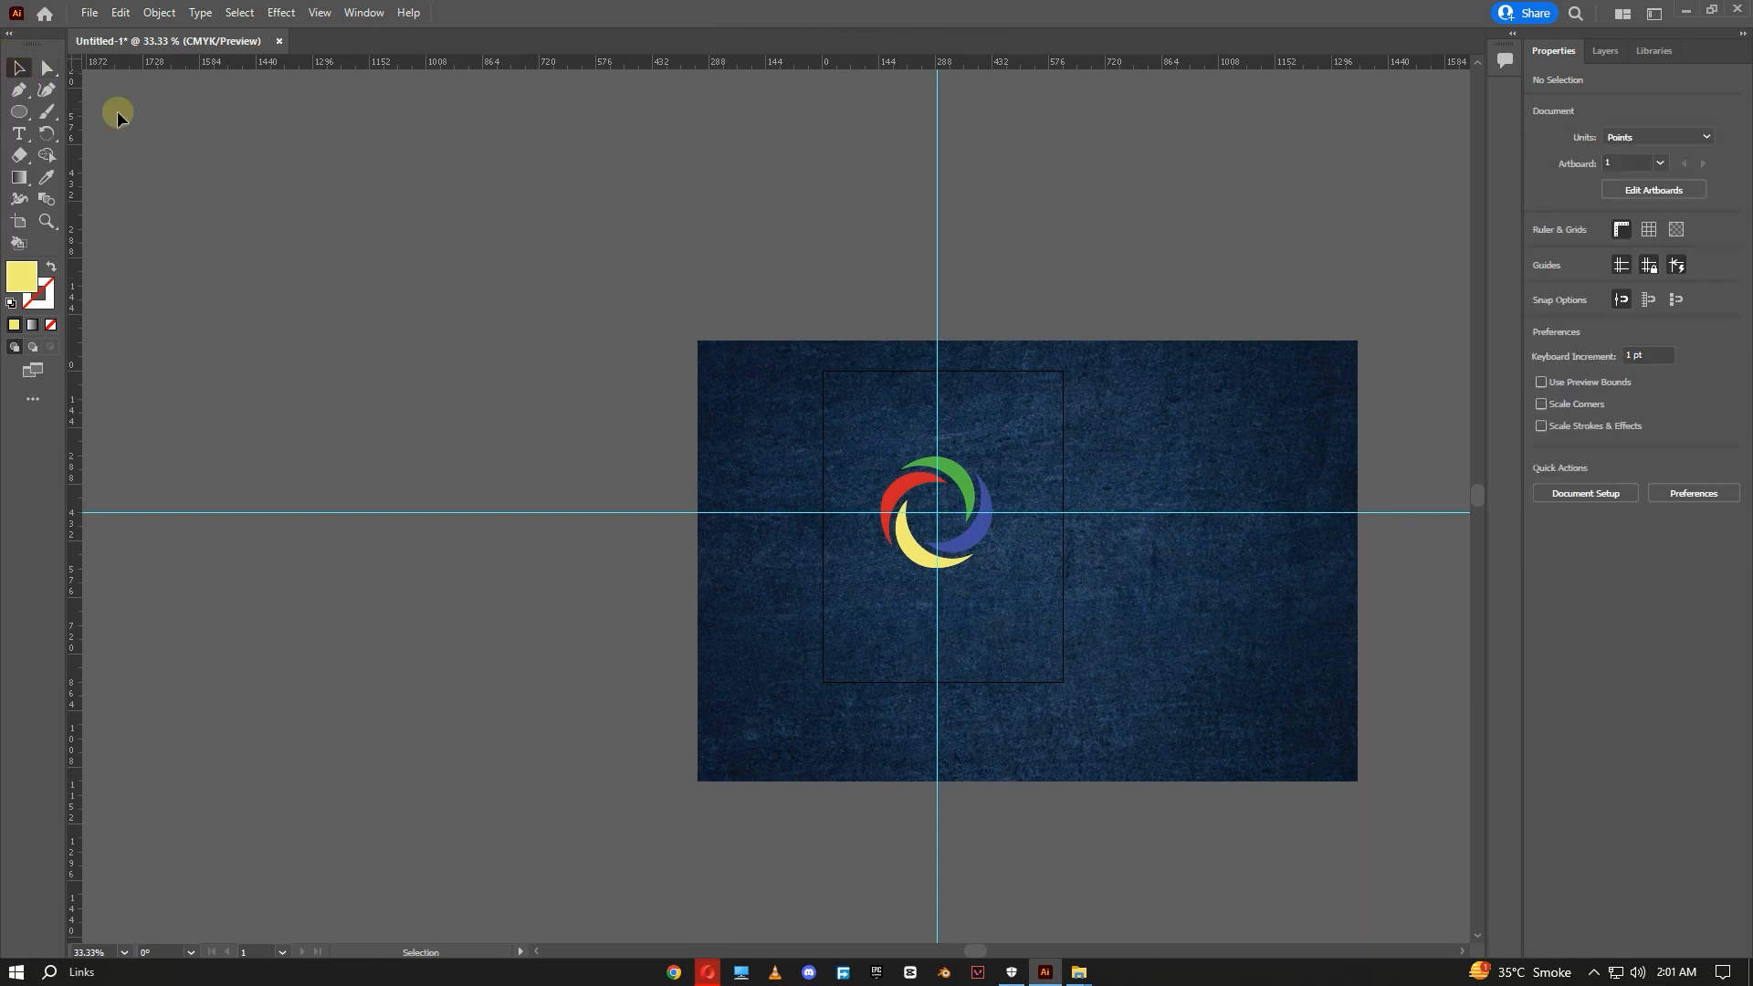
{"action": "left_click", "coordinate": [1191, 466]}
{"action": "left_click_drag", "start_coordinate": [1355, 342], "coordinate": [1066, 372]}
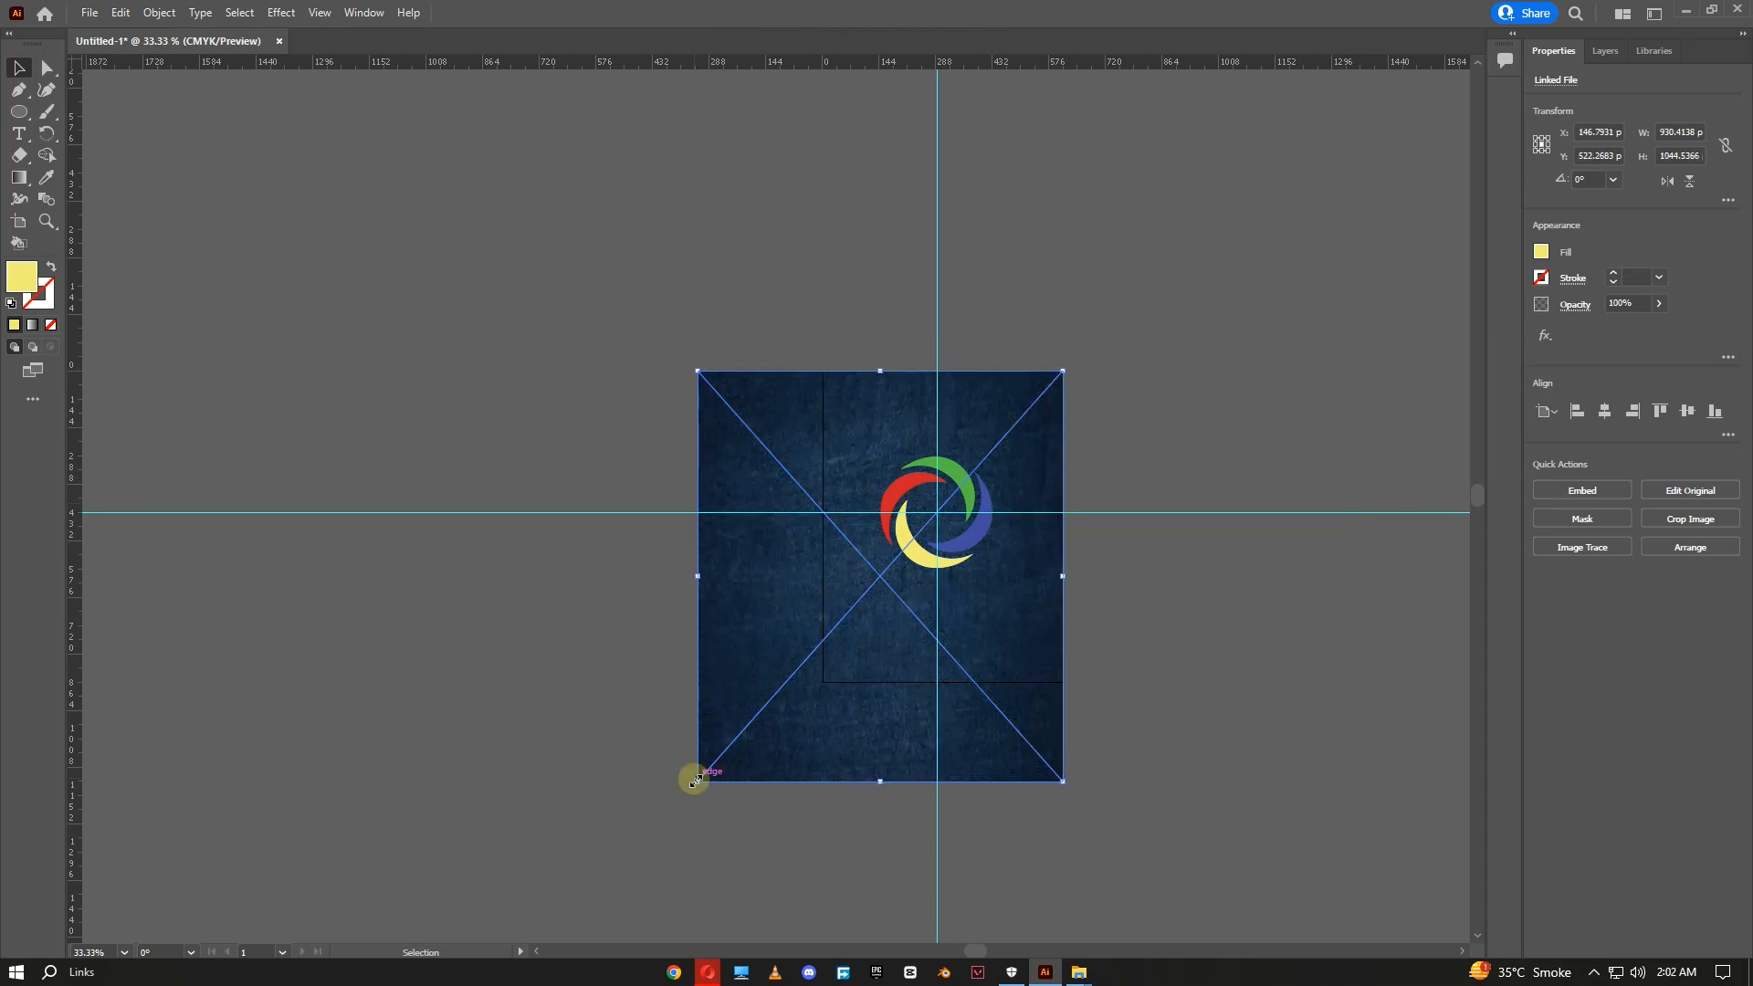
{"action": "left_click_drag", "start_coordinate": [697, 780], "coordinate": [826, 680]}
{"action": "left_click", "coordinate": [1191, 501]}
- Hide the guides to preview the finished logo on its background
{"action": "scroll", "coordinate": [1055, 580], "scroll_direction": "up", "scroll_amount": 2}
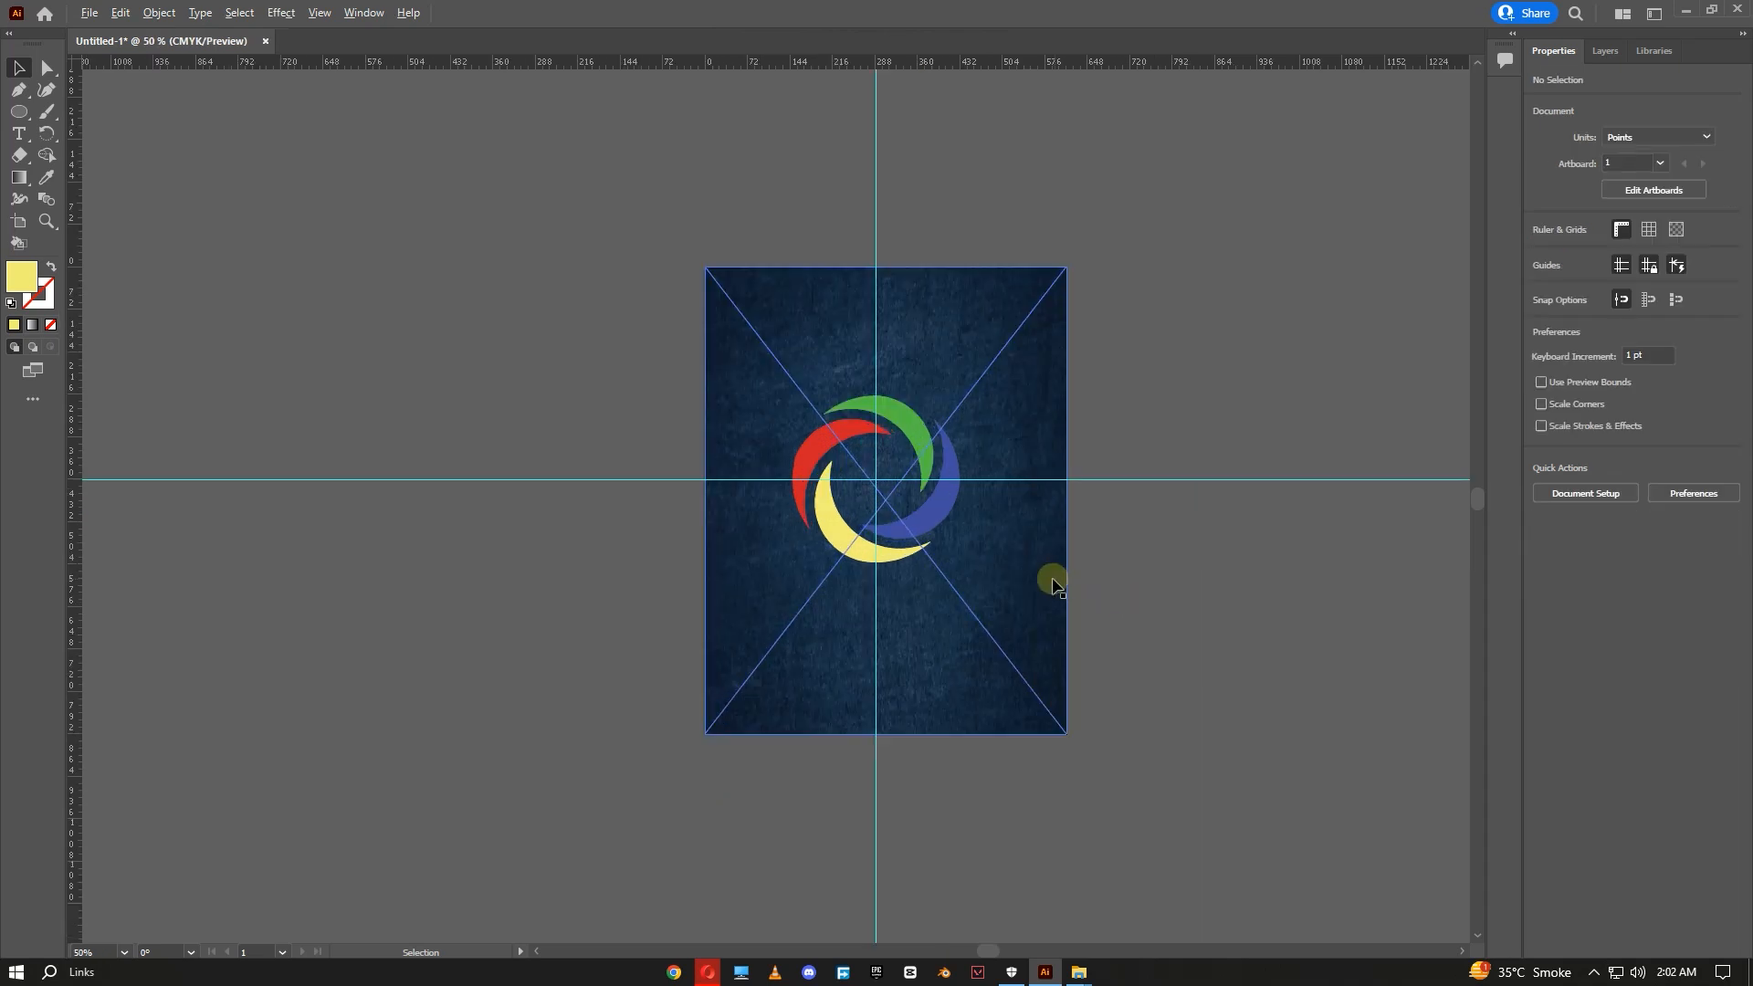
{"action": "scroll", "coordinate": [1093, 409], "scroll_direction": "down", "scroll_amount": 1}
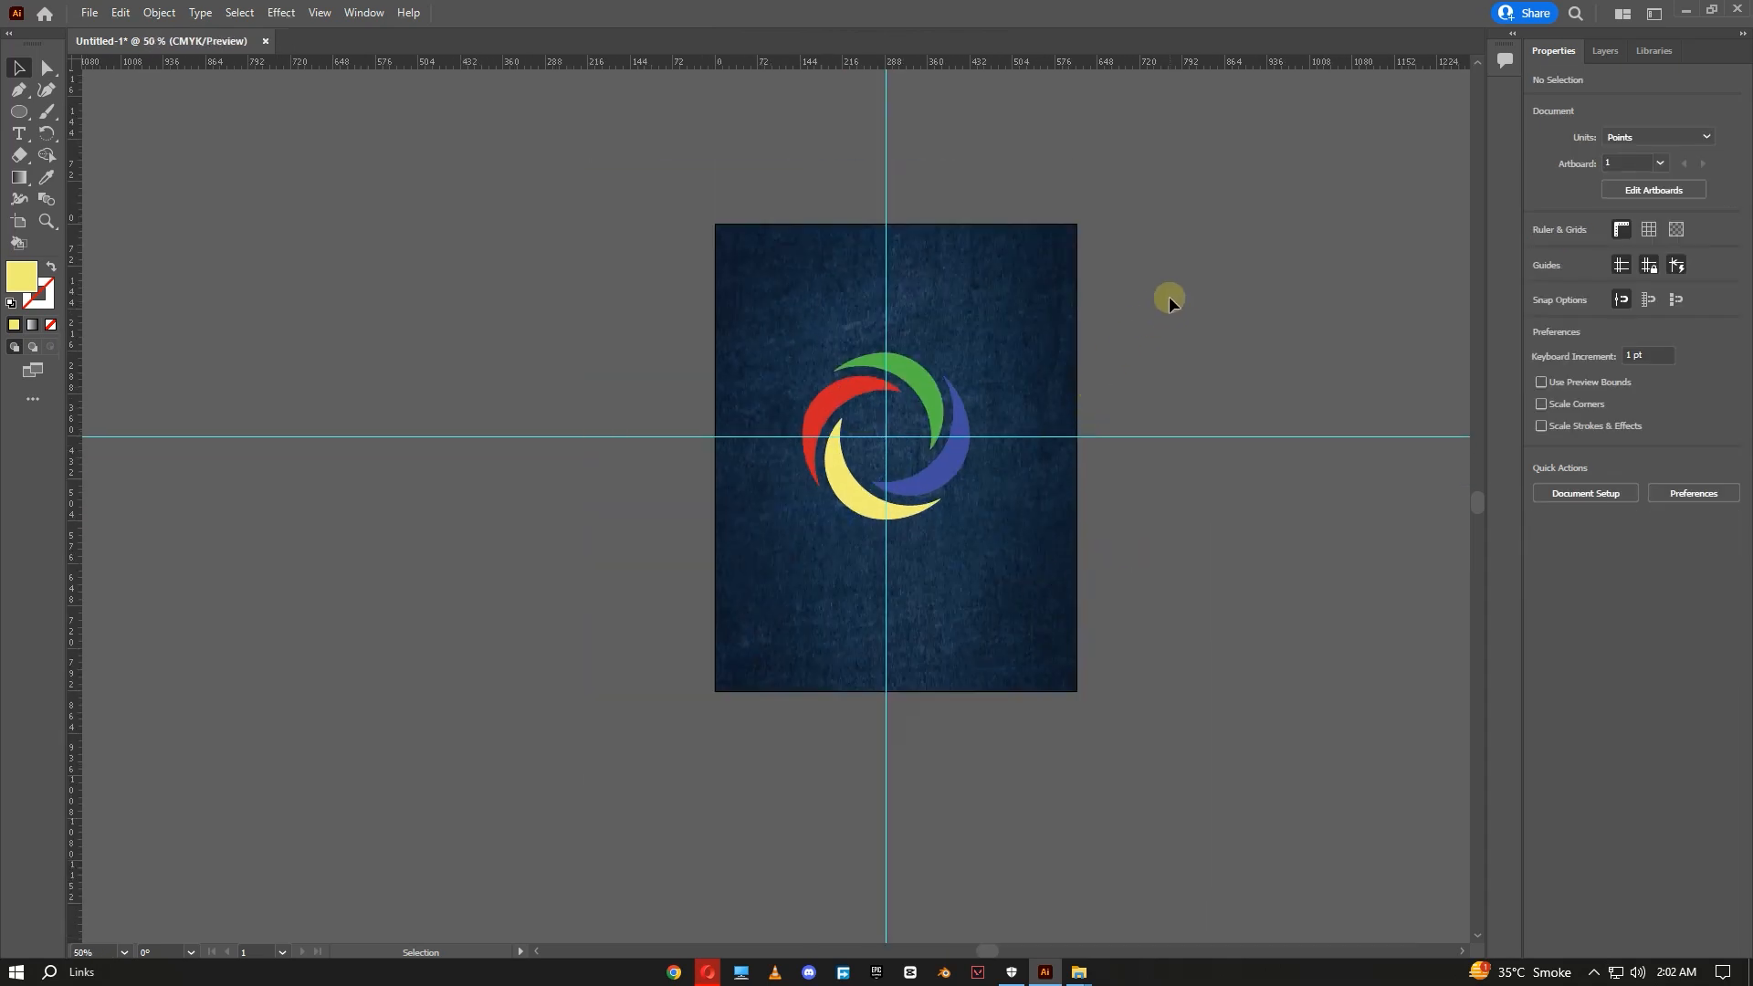
{"action": "left_click_drag", "start_coordinate": [1136, 352], "coordinate": [1103, 353]}
{"action": "left_click", "coordinate": [278, 14]}
{"action": "mouse_move", "coordinate": [310, 14]}
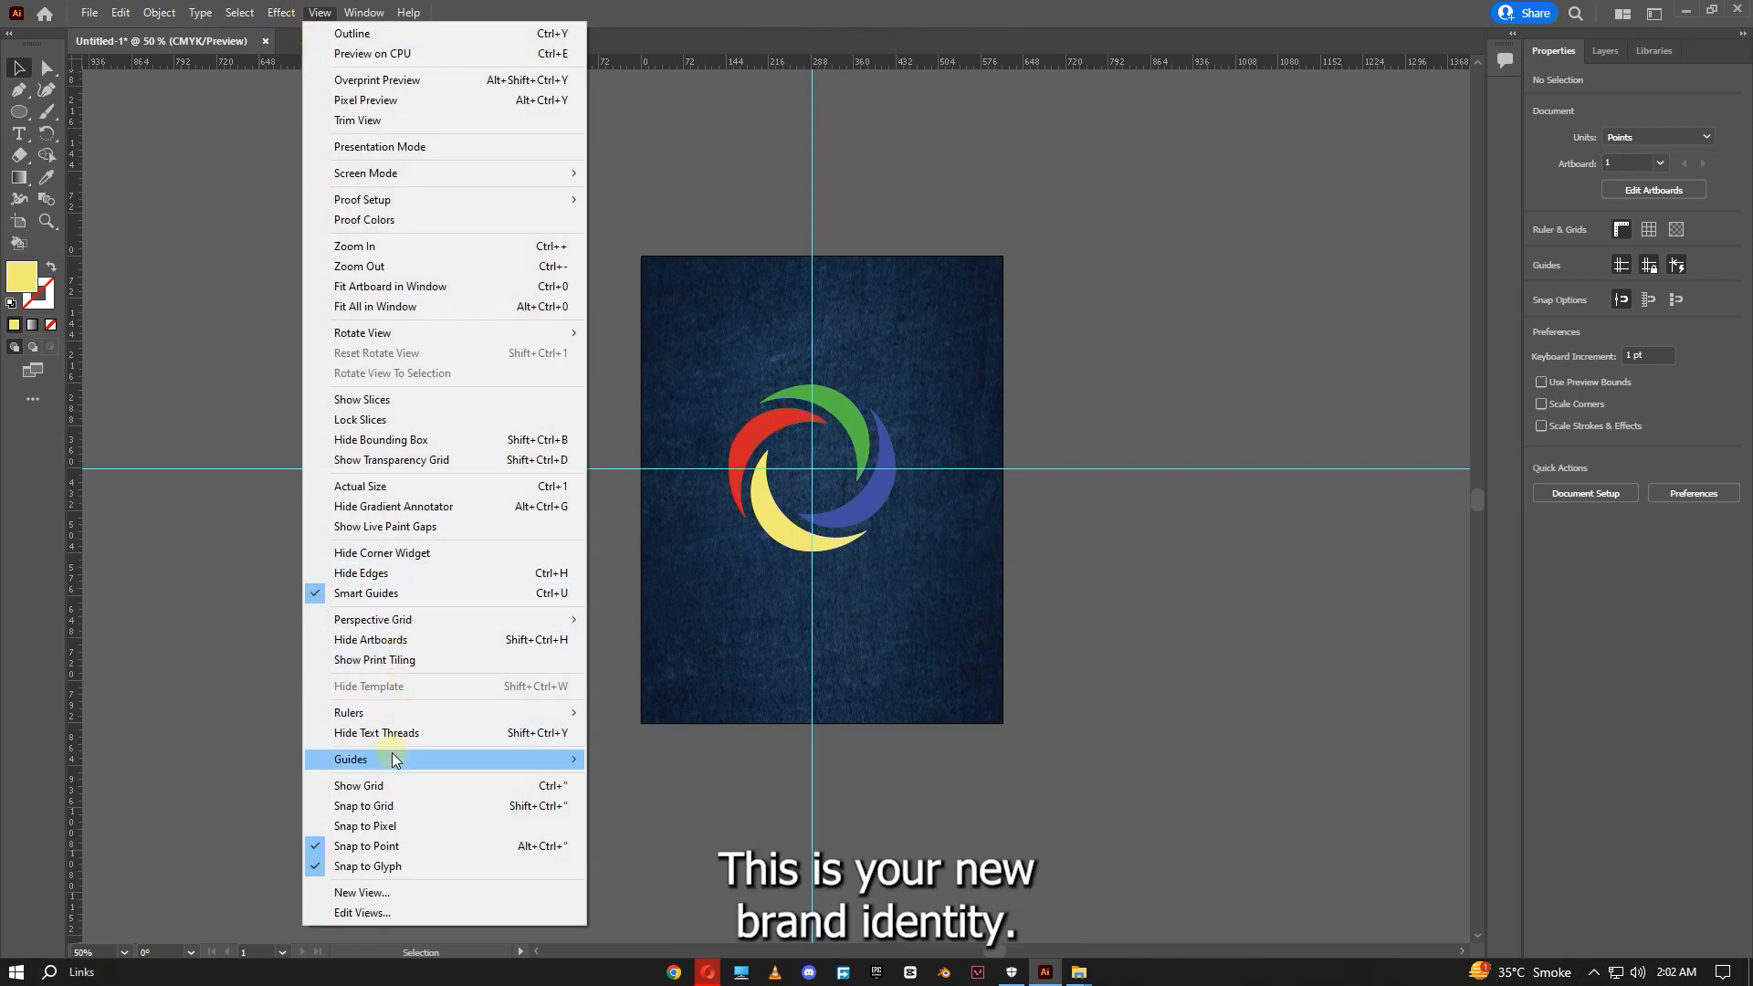
{"action": "mouse_move", "coordinate": [474, 759]}
{"action": "left_click", "coordinate": [644, 759]}
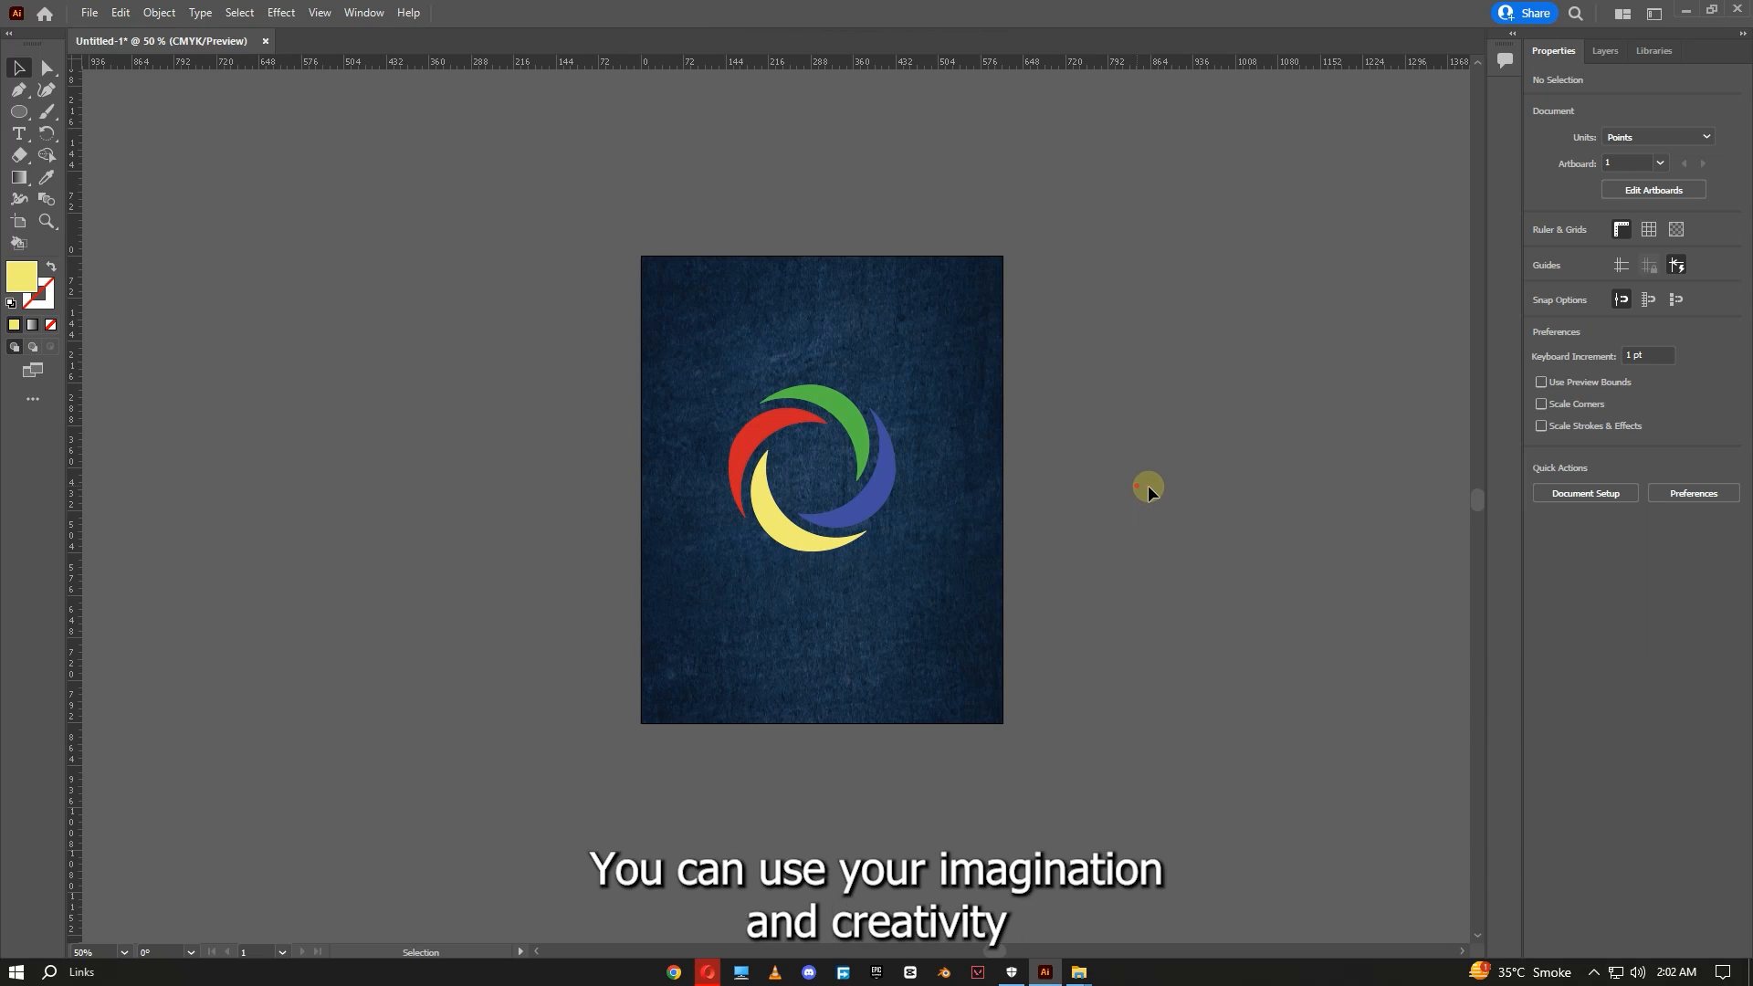
{"action": "left_click_drag", "start_coordinate": [435, 792], "coordinate": [436, 792]}
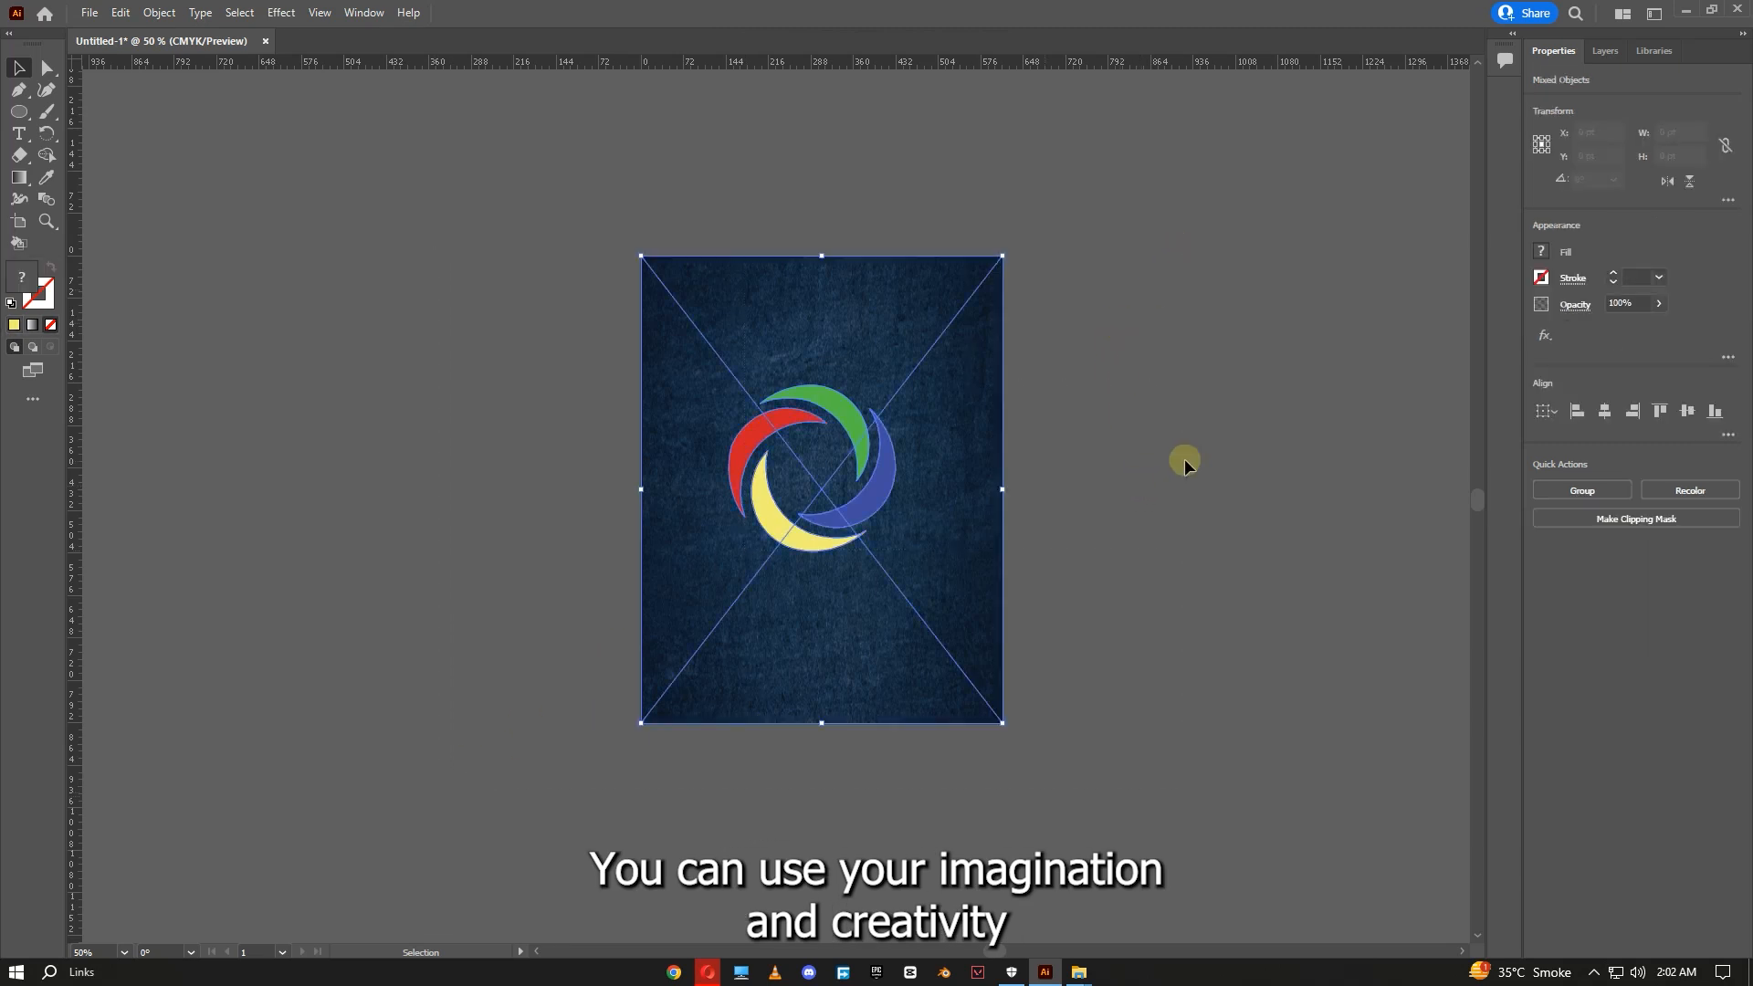
{"action": "left_click", "coordinate": [1204, 454]}
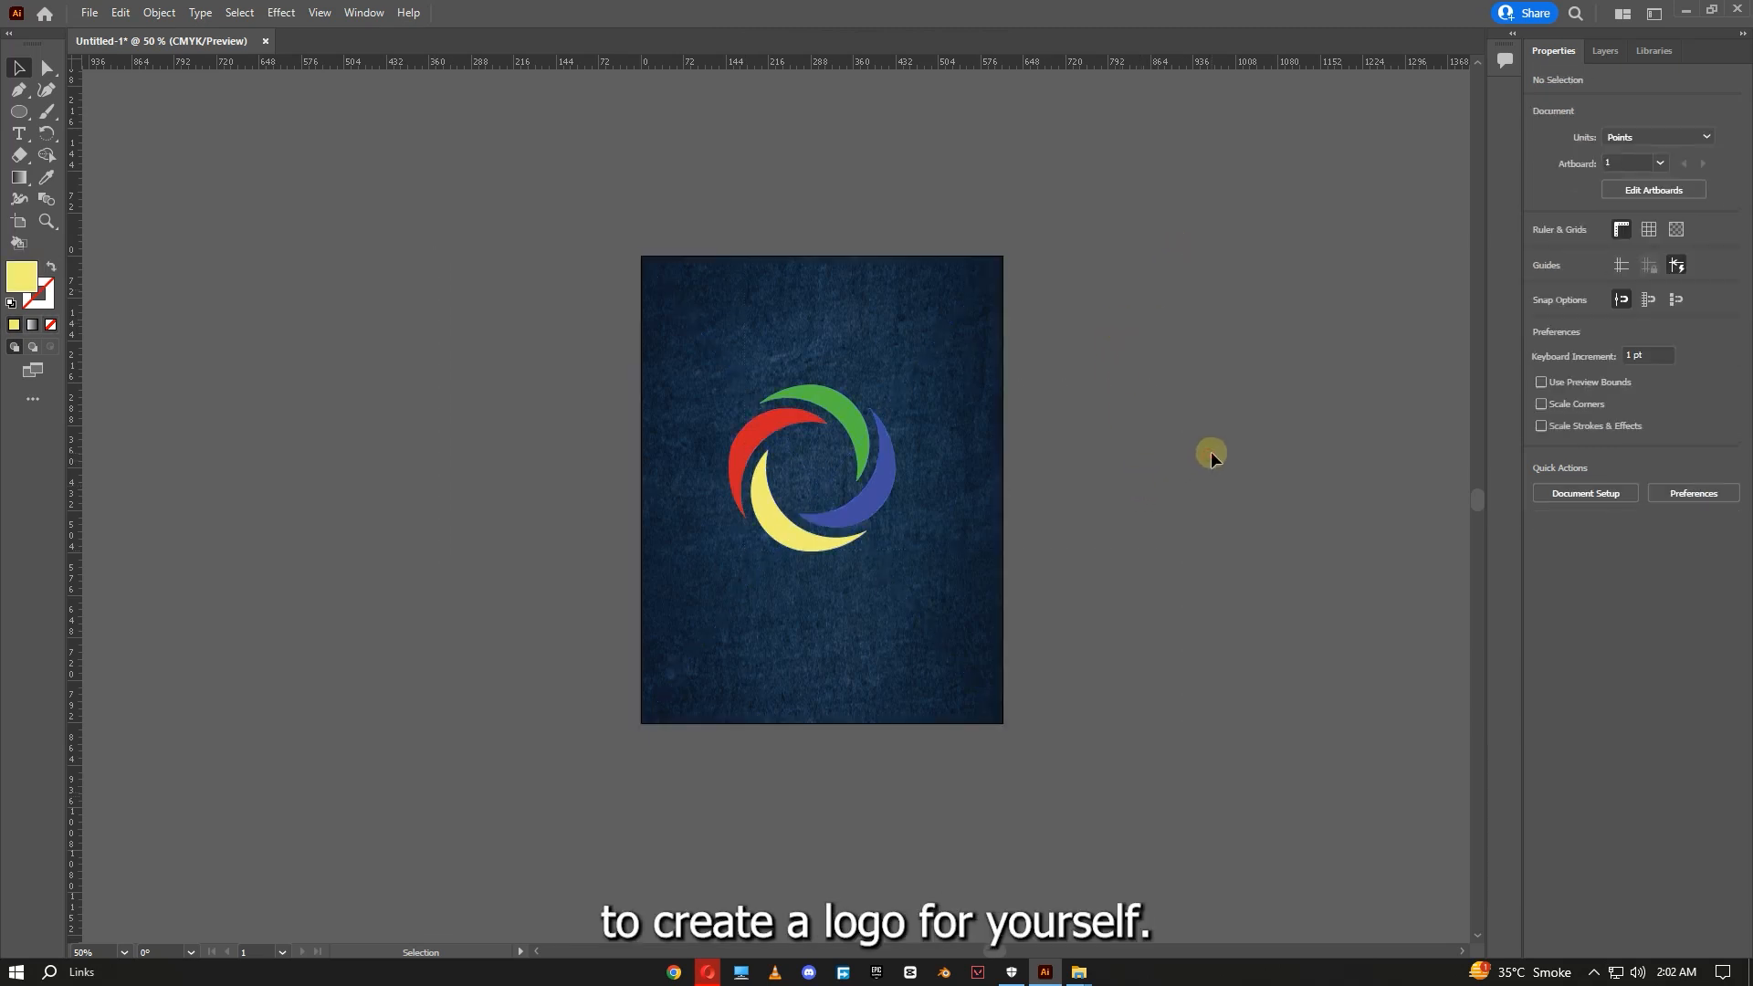